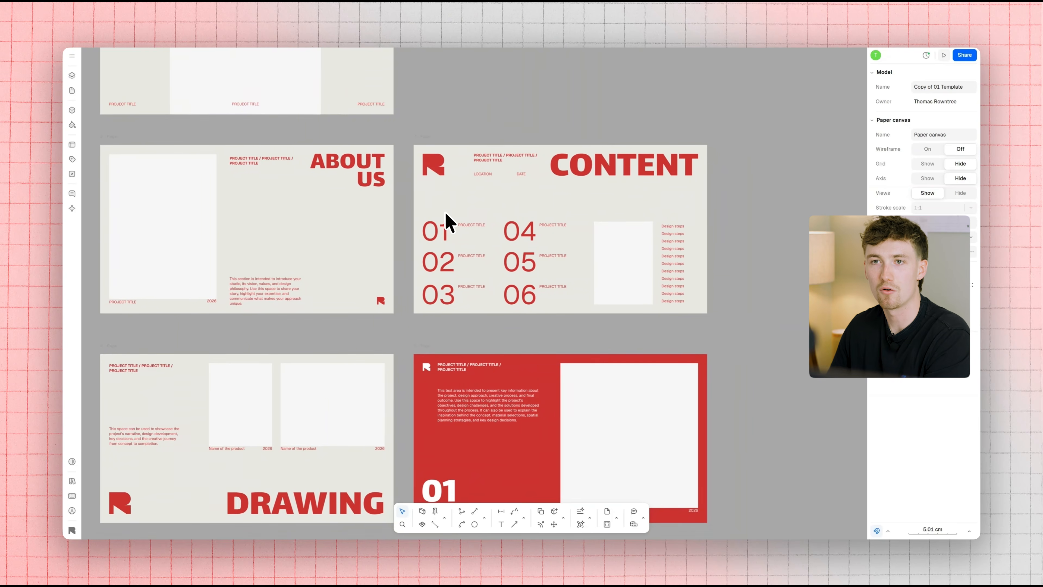
# - Look through the template's CONTENT, DRAWING and red 01 project pages to review their layouts
pyautogui.scroll(5, 645, 220)
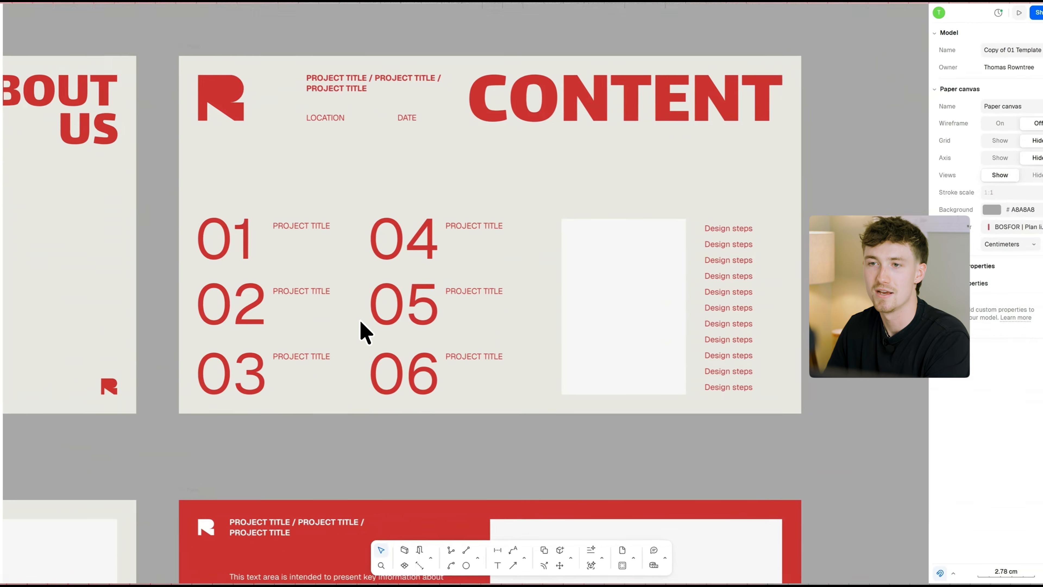
pyautogui.scroll(-5, 404, 307)
pyautogui.moveTo(413, 304); pyautogui.dragTo(632, 116, button='middle')
pyautogui.moveTo(283, 334); pyautogui.dragTo(310, 329, button='middle')
pyautogui.scroll(5, 310, 328)
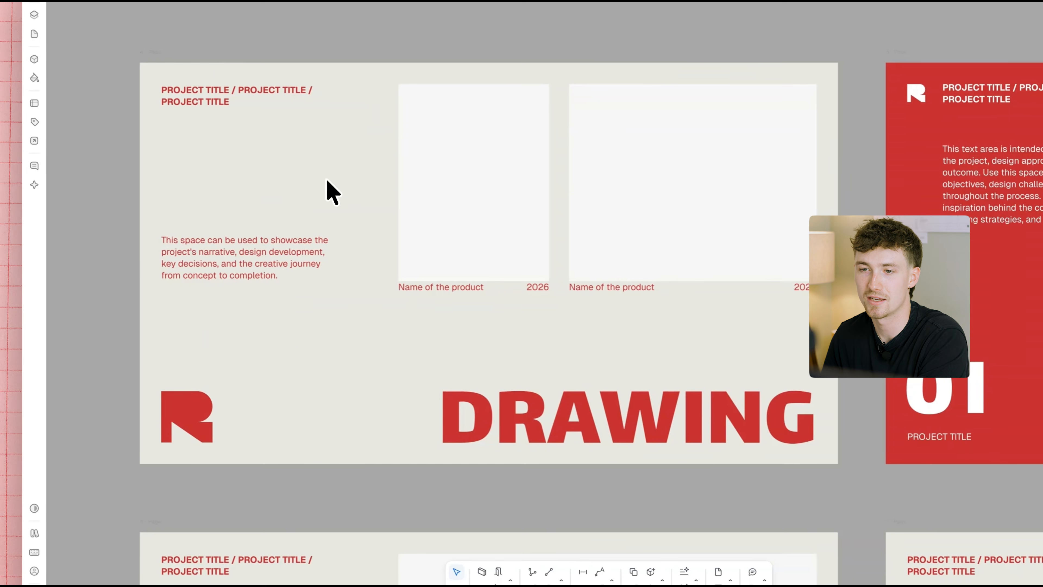
pyautogui.scroll(-5, 315, 286)
pyautogui.moveTo(713, 297); pyautogui.dragTo(427, 261, button='middle')
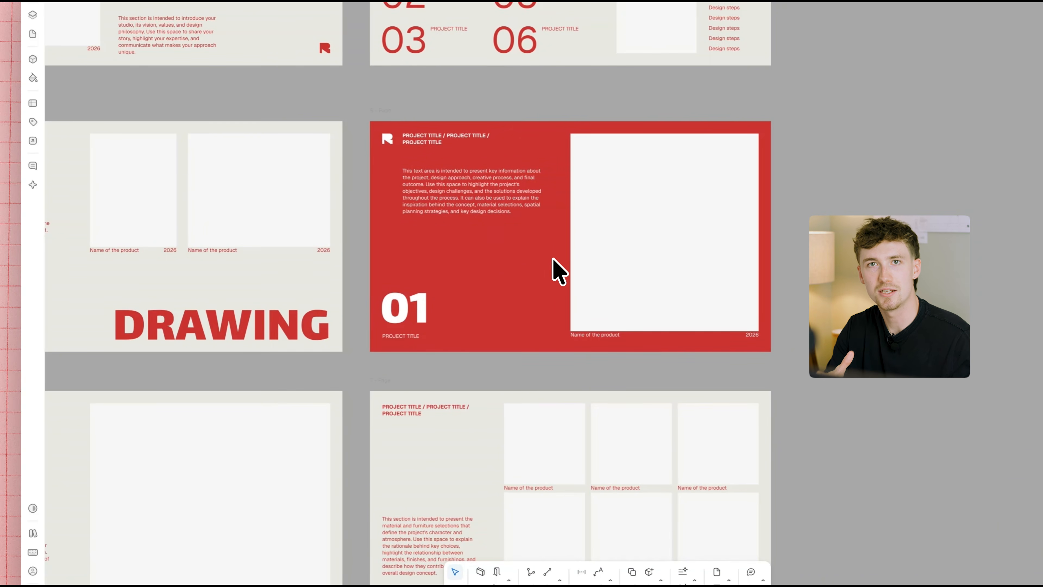
pyautogui.scroll(-5, 531, 191)
pyautogui.moveTo(530, 191); pyautogui.dragTo(610, 121, button='middle')
pyautogui.scroll(5, 536, 186)
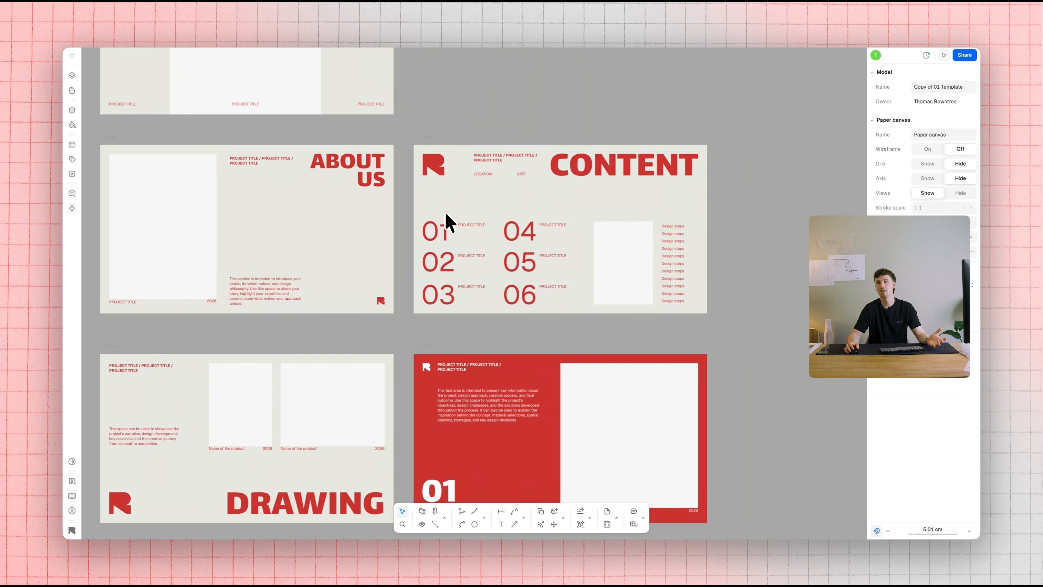
# - Review the template pages from CONTENT down to MATERIALS, PROJECT STEPS, DRAWINGS and THANK YOU
pyautogui.scroll(3, 644, 218)
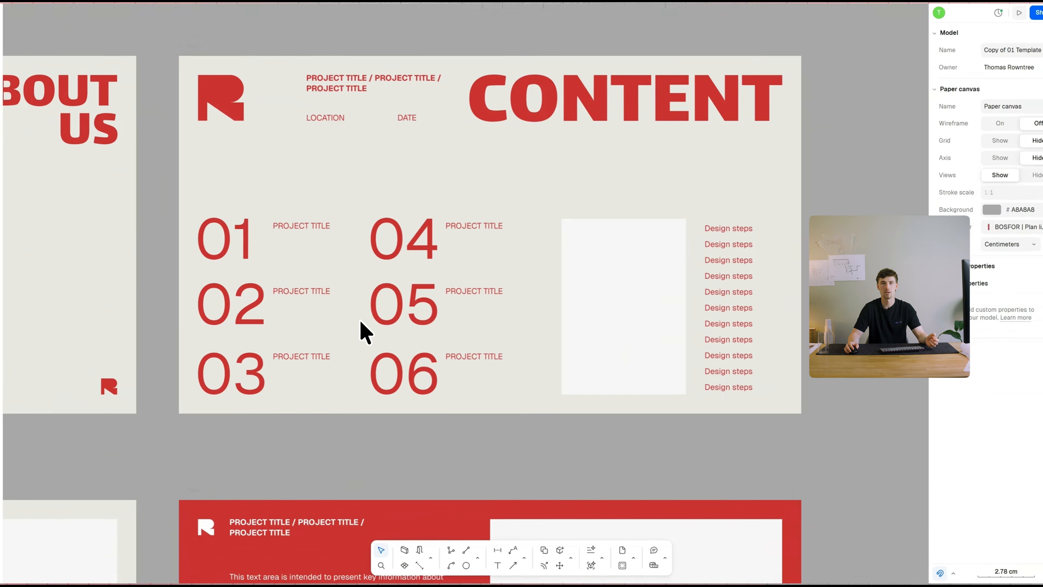
pyautogui.scroll(-3, 385, 316)
pyautogui.moveTo(402, 317); pyautogui.dragTo(632, 123, button='middle')
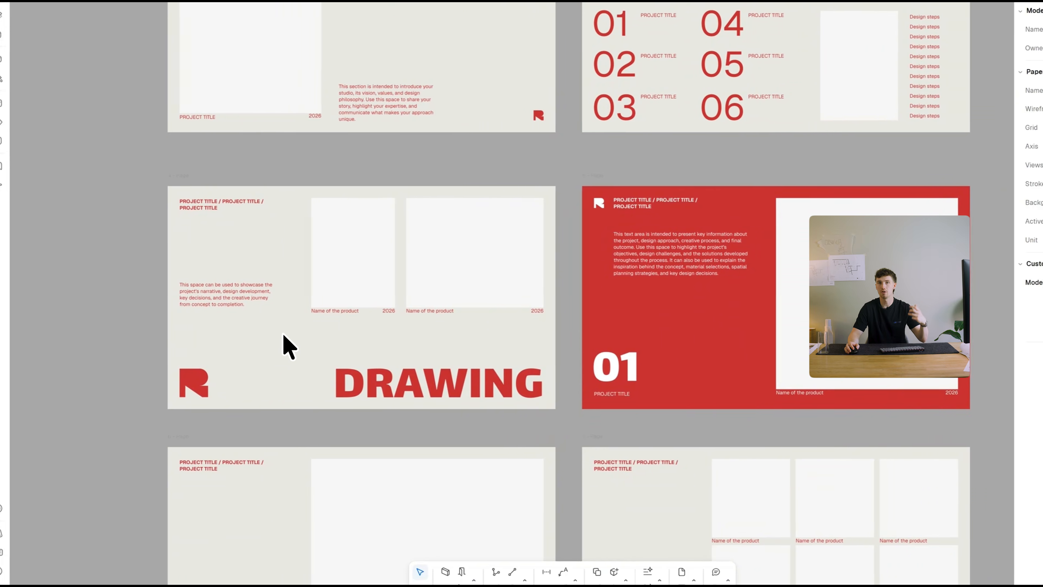
pyautogui.scroll(3, 289, 347)
pyautogui.scroll(-3, 321, 297)
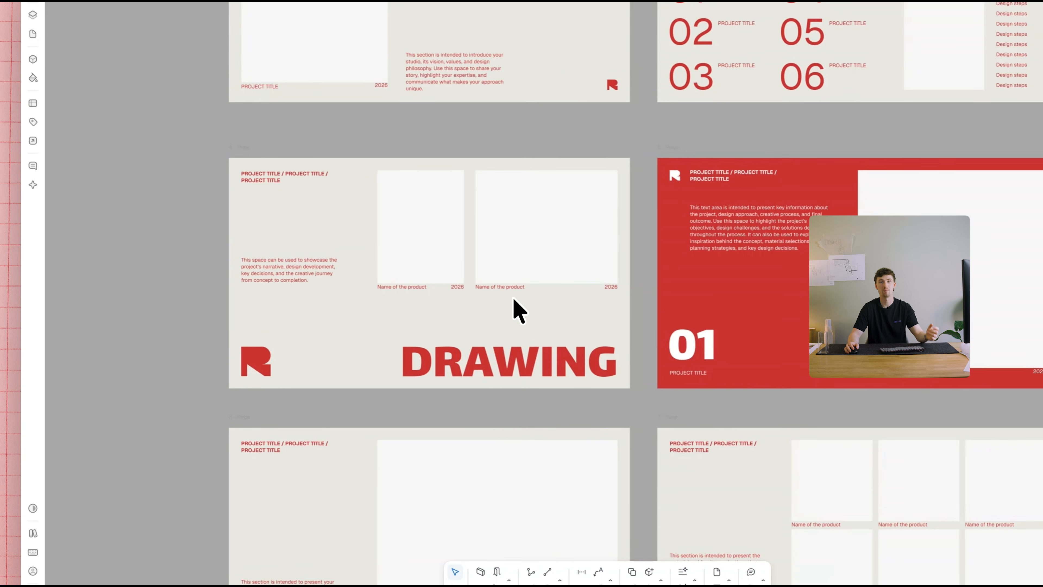
pyautogui.moveTo(713, 297); pyautogui.dragTo(427, 261, button='middle')
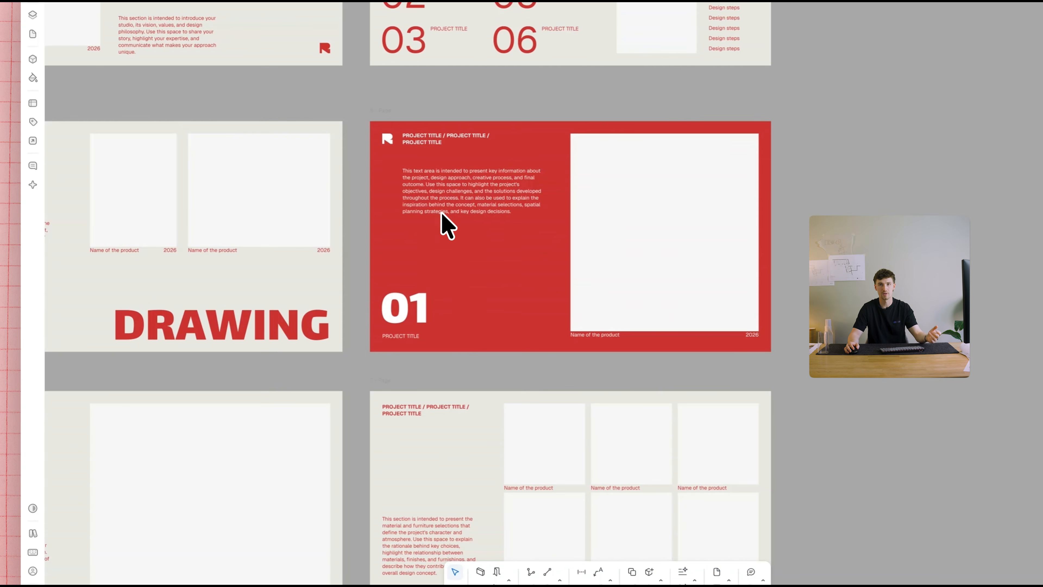
pyautogui.scroll(-3, 542, 185)
pyautogui.moveTo(531, 186); pyautogui.dragTo(610, 116, button='middle')
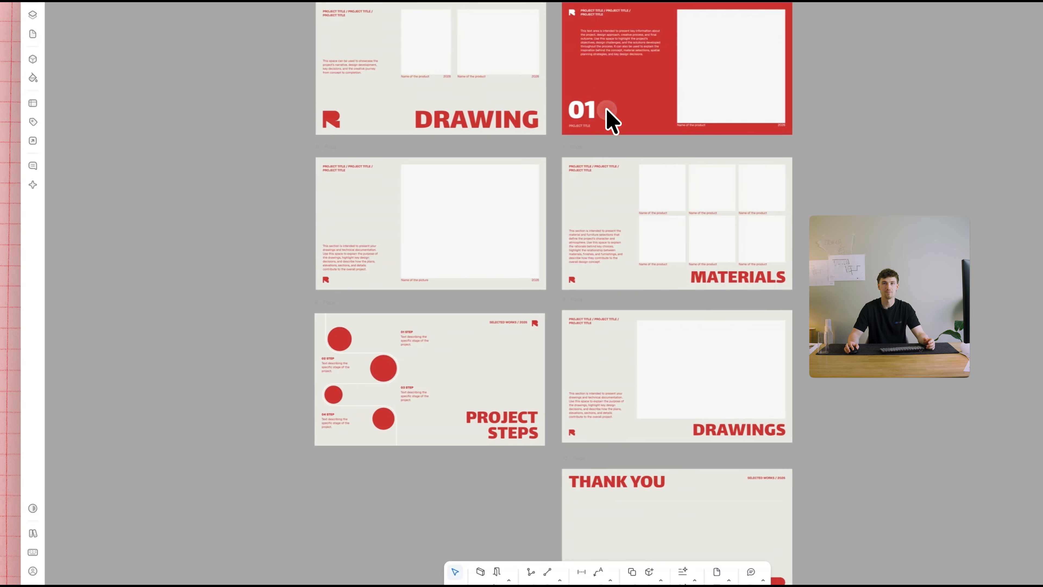
pyautogui.scroll(3, 534, 179)
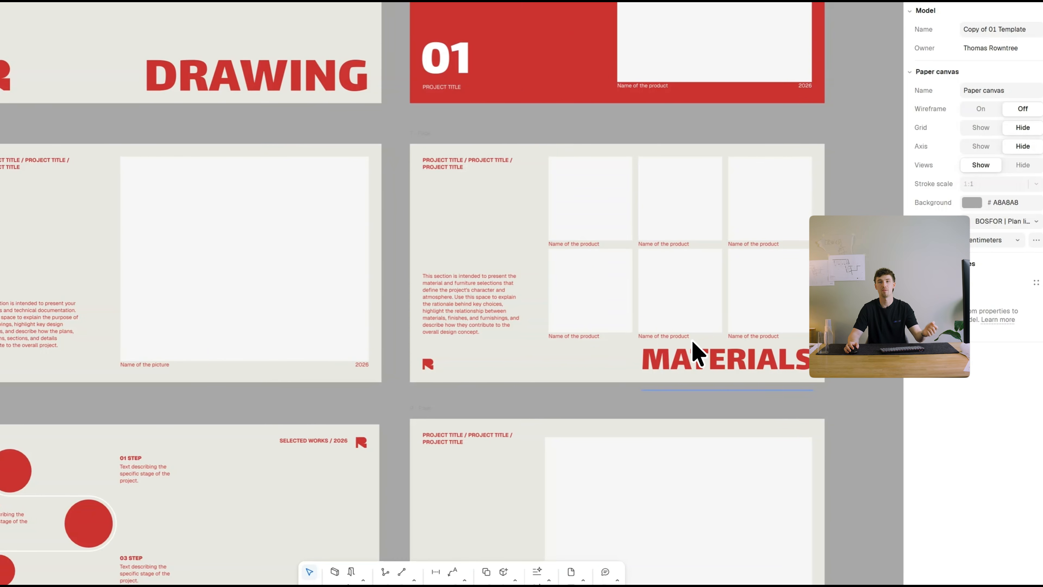
pyautogui.moveTo(724, 287); pyautogui.dragTo(699, 96, button='middle')
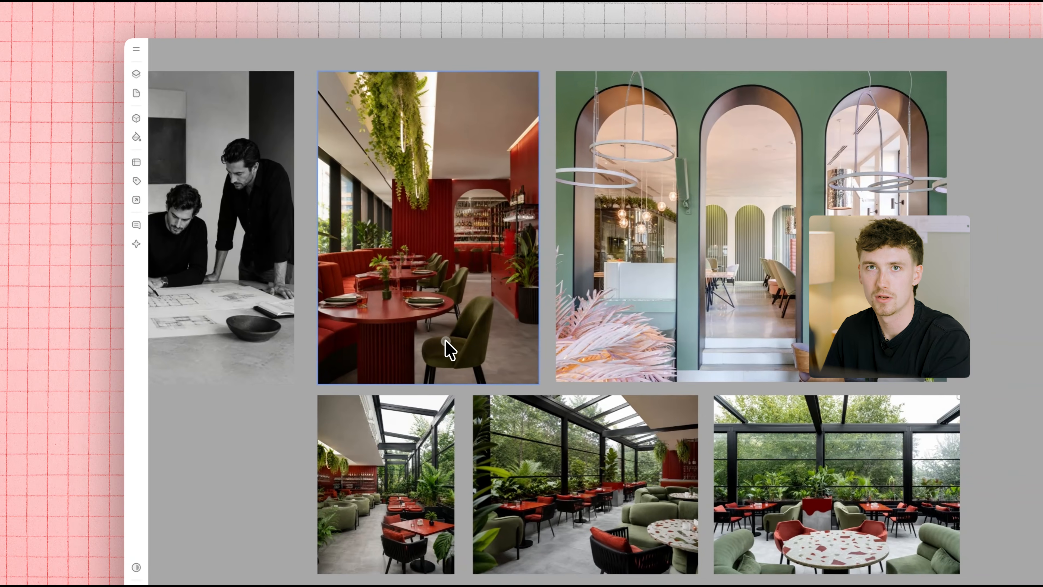
# - Examine the supplied interior photos, material swatches and furniture images placed beside the template pages
pyautogui.moveTo(622, 380); pyautogui.dragTo(720, 214, button='middle')
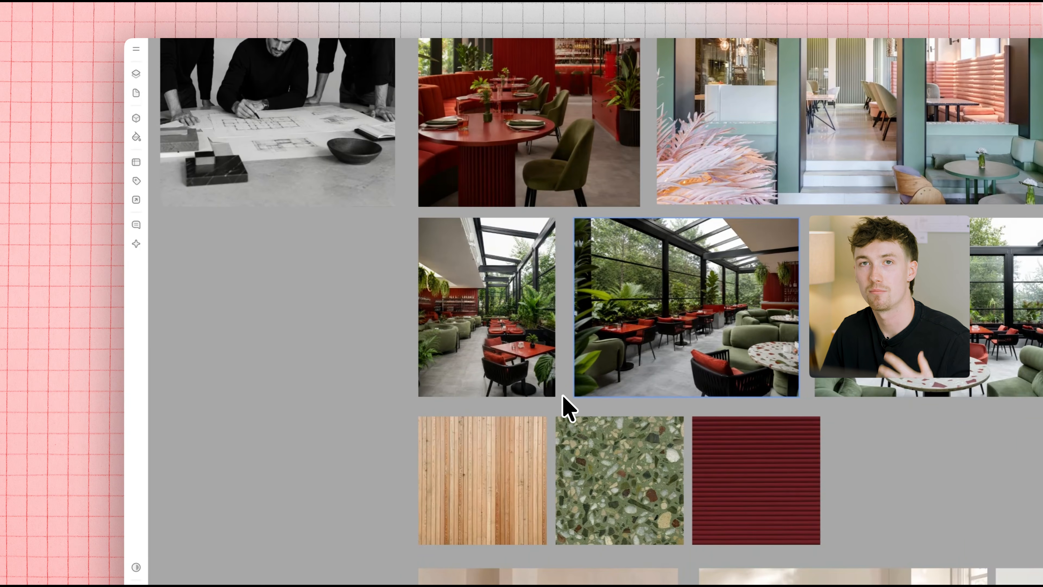
pyautogui.scroll(-5, 583, 438)
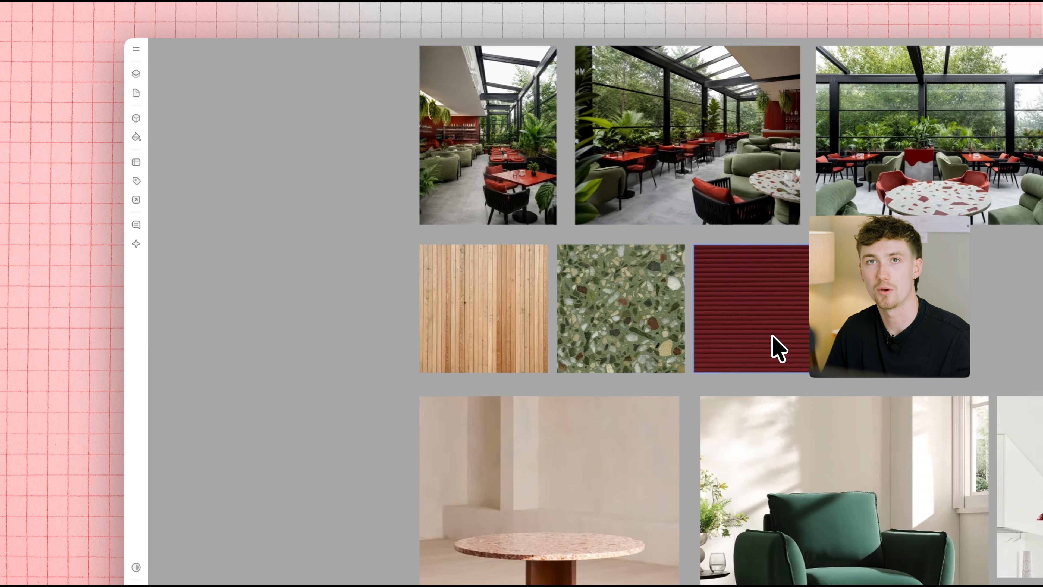
pyautogui.scroll(-2, 767, 364)
pyautogui.keyDown('ctrl'); pyautogui.scroll(-5, 764, 364); pyautogui.keyUp('ctrl')
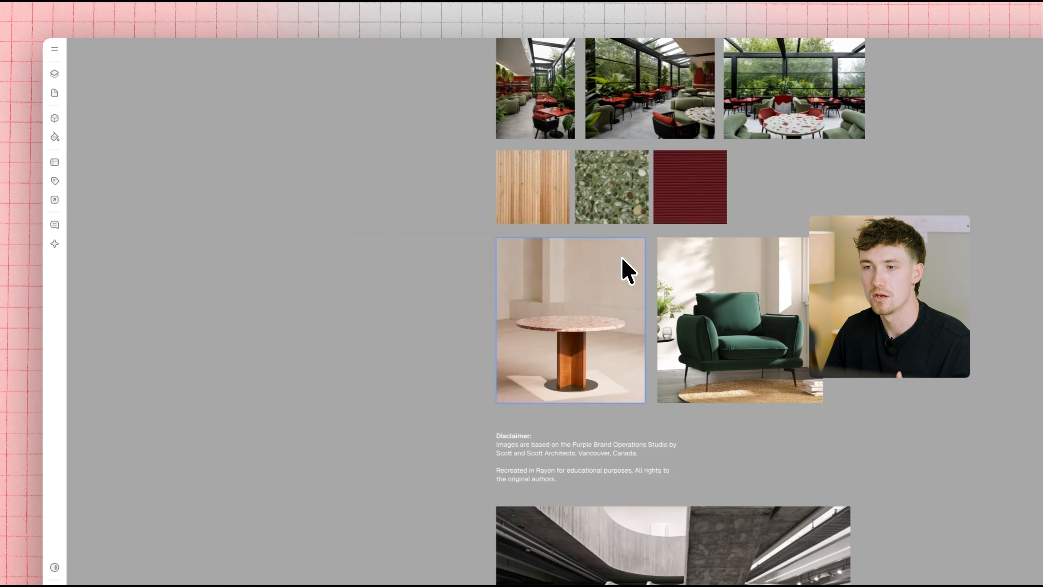
pyautogui.keyDown('ctrl'); pyautogui.scroll(-4, 626, 269); pyautogui.keyUp('ctrl')
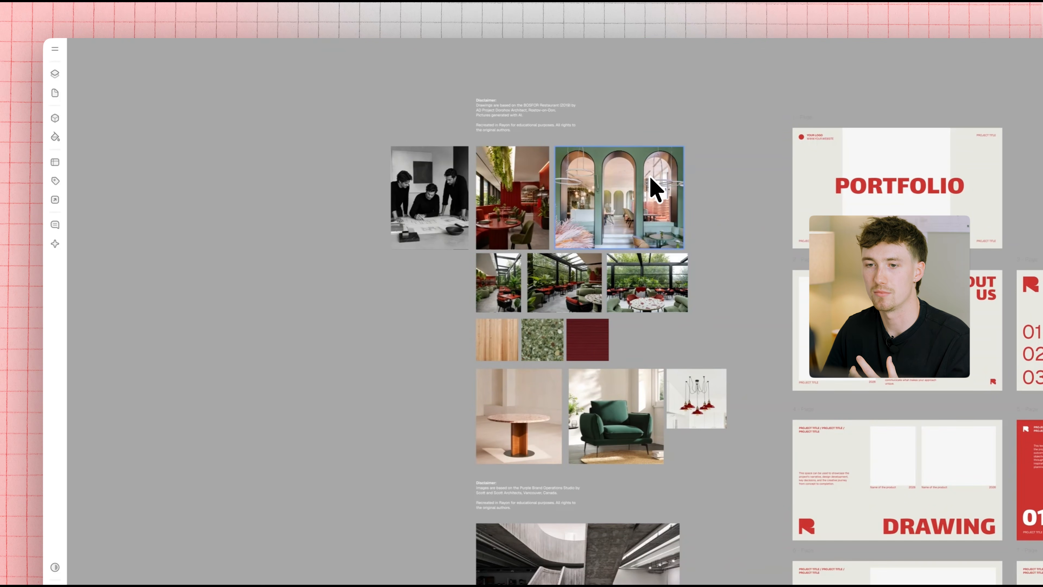
pyautogui.scroll(-9, 677, 427)
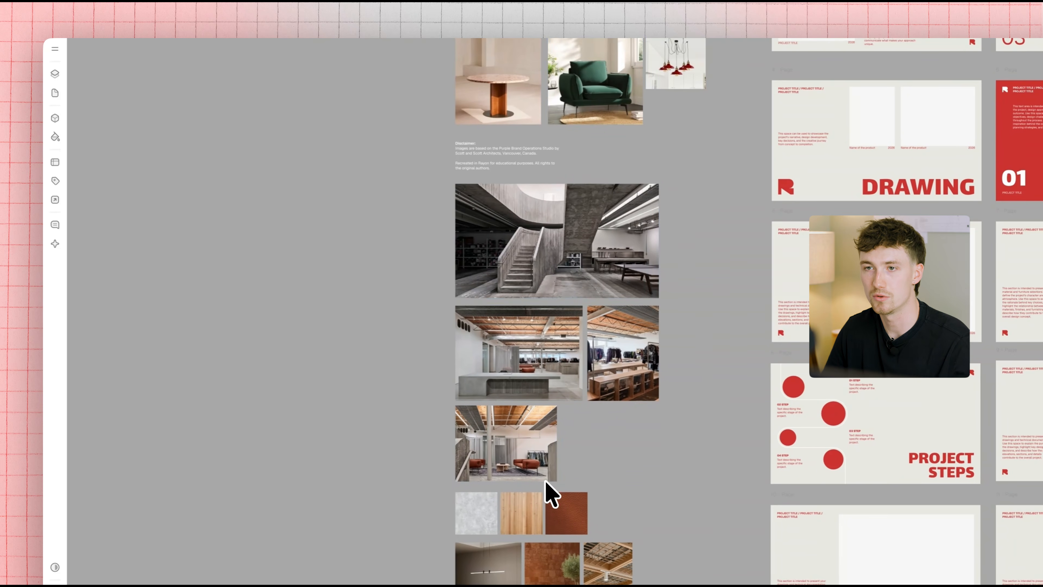
pyautogui.scroll(-2, 583, 300)
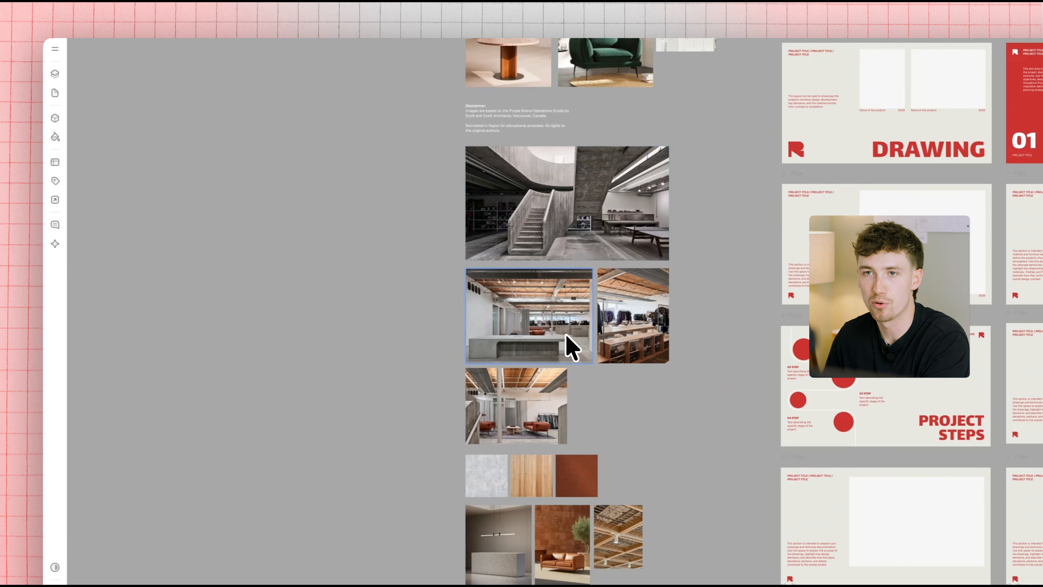
# - Read the disclaimers above both reference image sets and survey the images alongside the template pages
pyautogui.scroll(8, 547, 116)
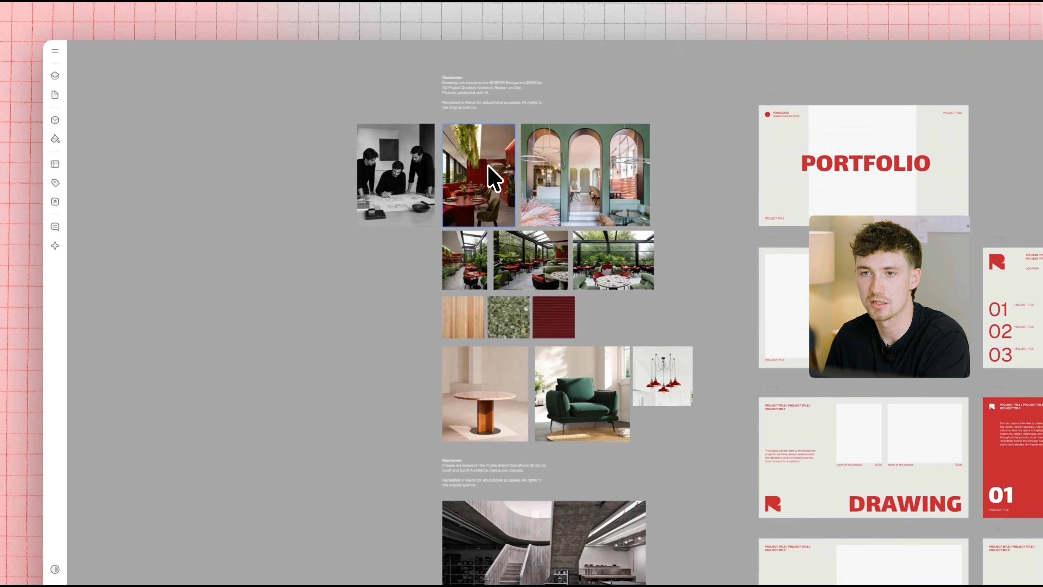
pyautogui.keyDown('ctrl'); pyautogui.scroll(10, 489, 175); pyautogui.keyUp('ctrl')
pyautogui.scroll(-4, 479, 312)
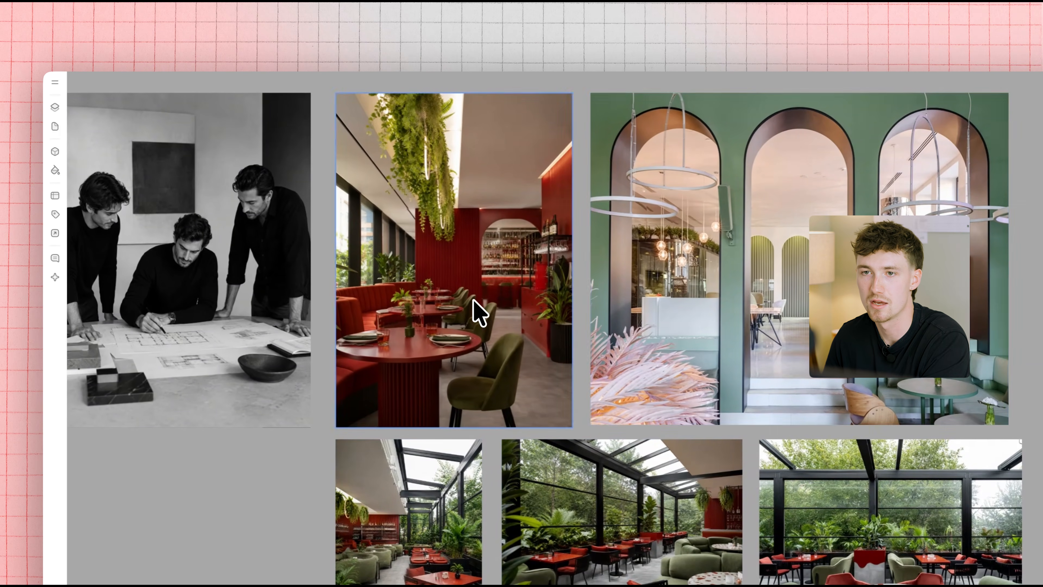
pyautogui.scroll(4, 657, 337)
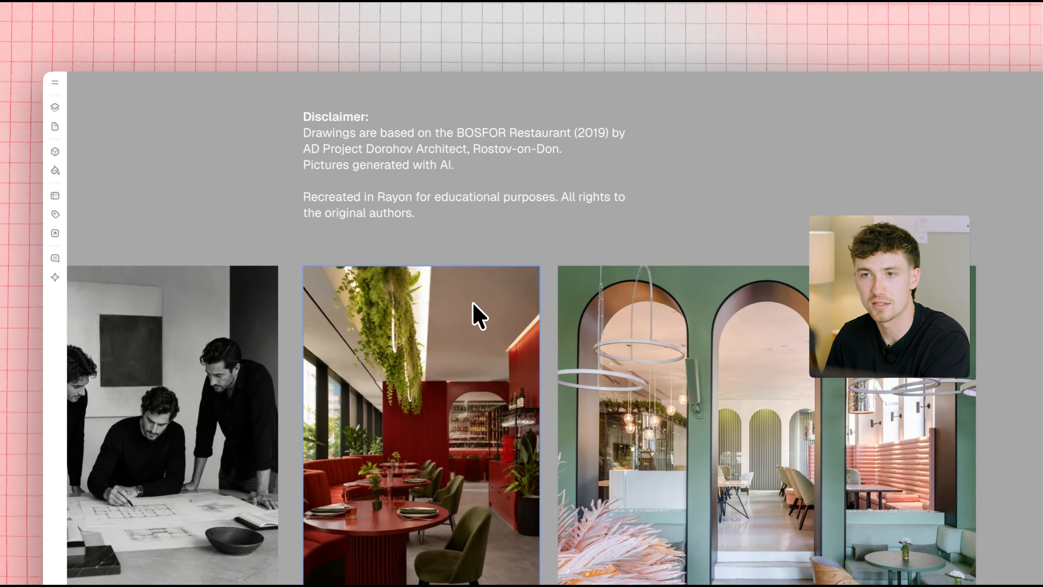
pyautogui.scroll(-10, 547, 384)
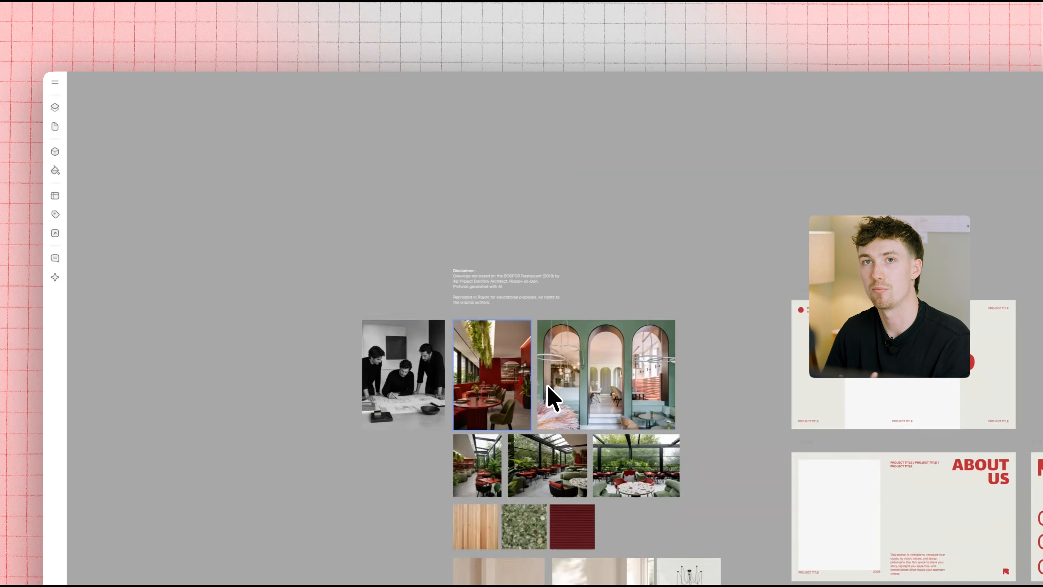
pyautogui.moveTo(585, 493); pyautogui.dragTo(567, 194, button='middle')
pyautogui.scroll(5, 530, 380)
pyautogui.scroll(3, 482, 198)
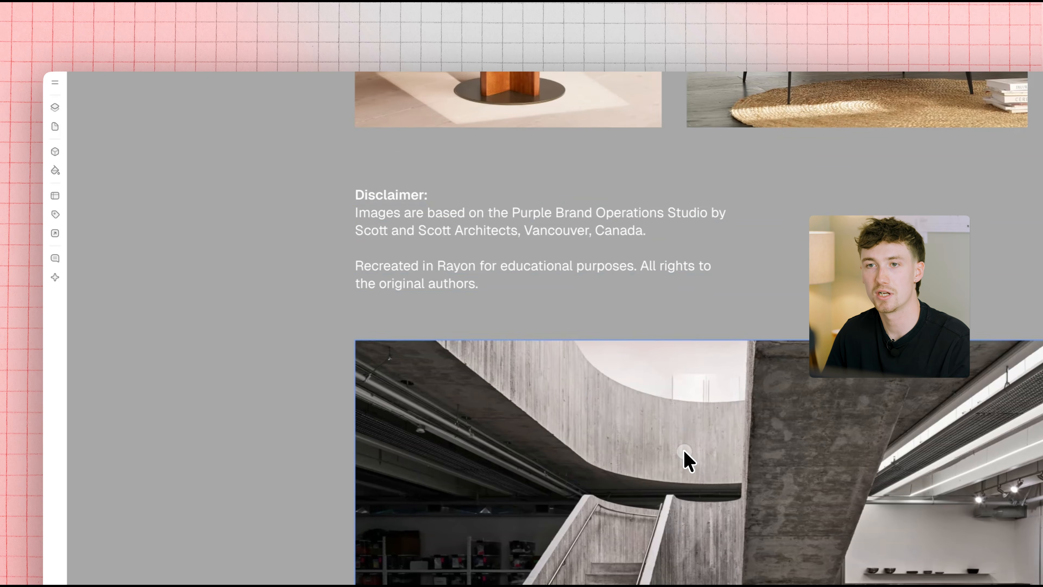
pyautogui.moveTo(683, 449); pyautogui.dragTo(568, 194, button='middle')
pyautogui.scroll(-8, 564, 238)
pyautogui.moveTo(568, 288); pyautogui.dragTo(548, 226, button='middle')
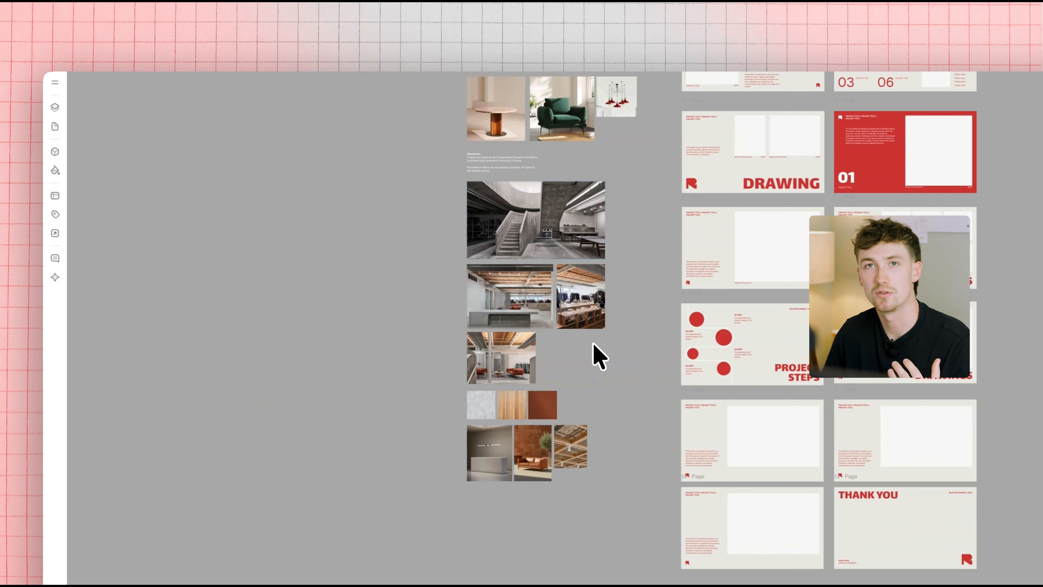
pyautogui.scroll(3, 472, 267)
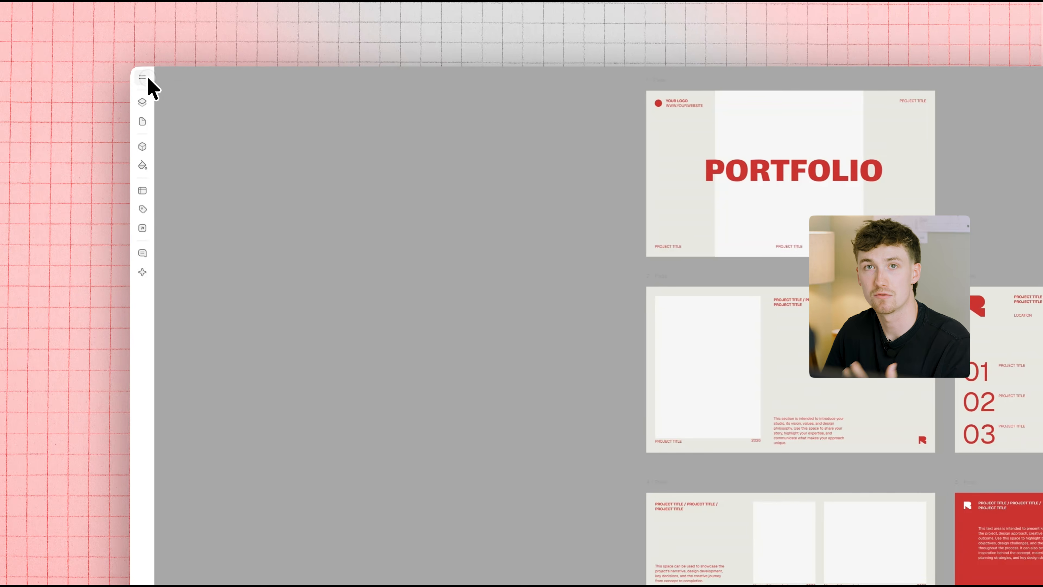
# - Import an image file from the presentation folder and place it on the canvas beside the PORTFOLIO cover page
pyautogui.click(71, 77)
pyautogui.moveTo(211, 167)
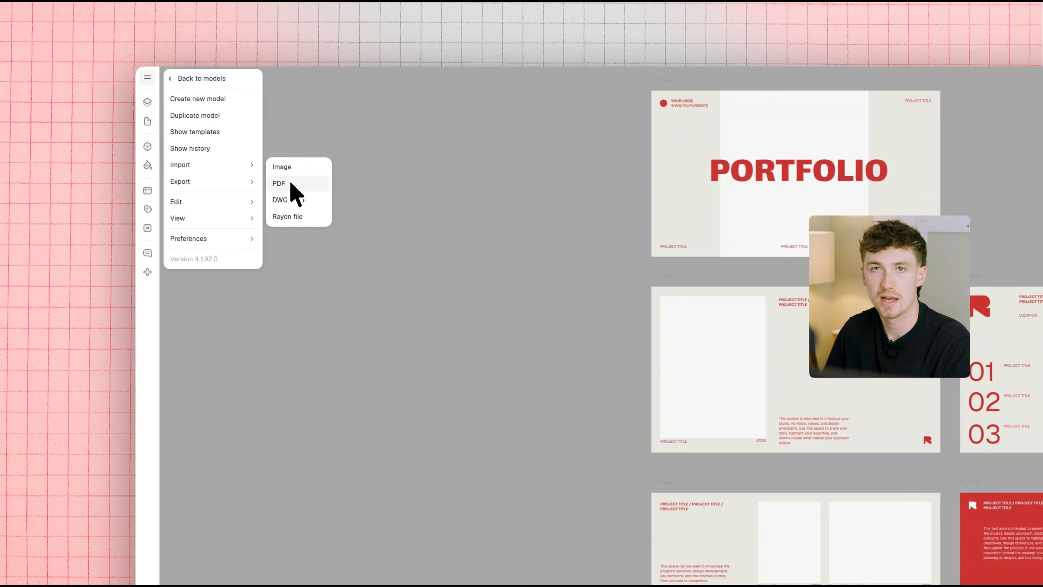
pyautogui.click(301, 173)
pyautogui.click(726, 240)
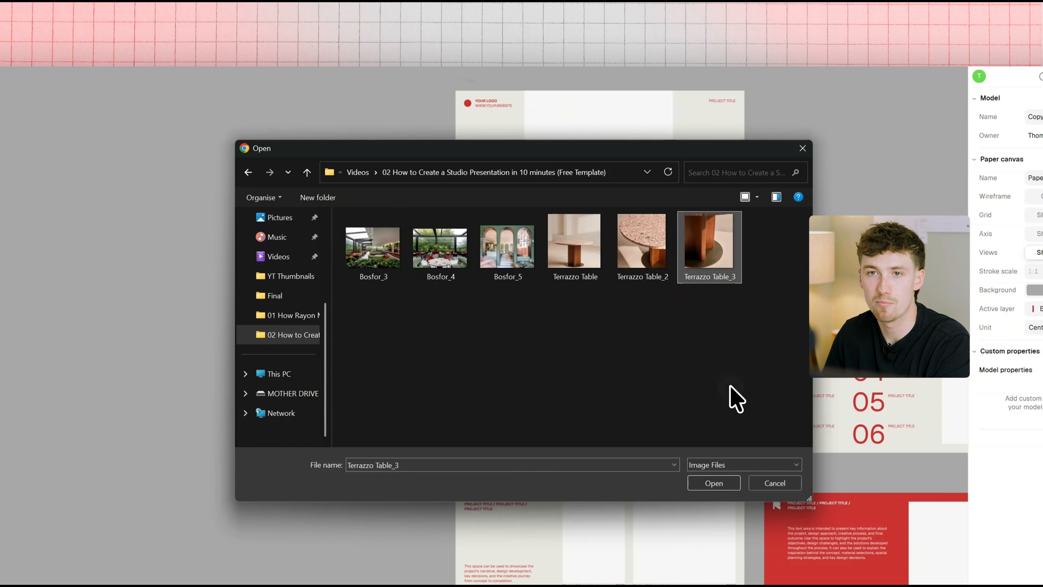
pyautogui.click(727, 476)
pyautogui.click(312, 263)
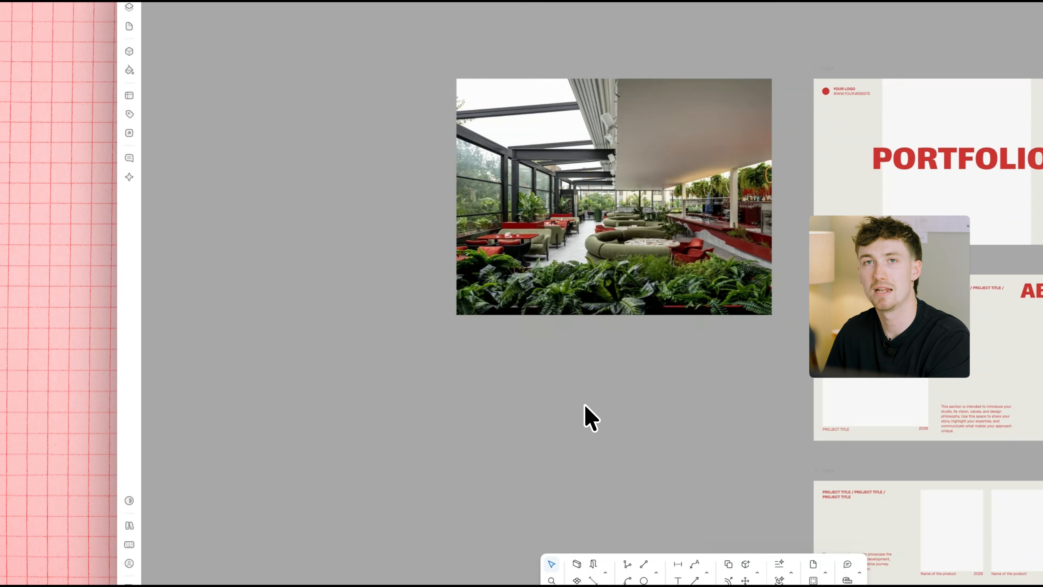
# - Paste the terrazzo table image and place it directly below the imported restaurant photo
pyautogui.hotkey('ctrl', 'v')
pyautogui.moveTo(652, 259); pyautogui.dragTo(415, 385)
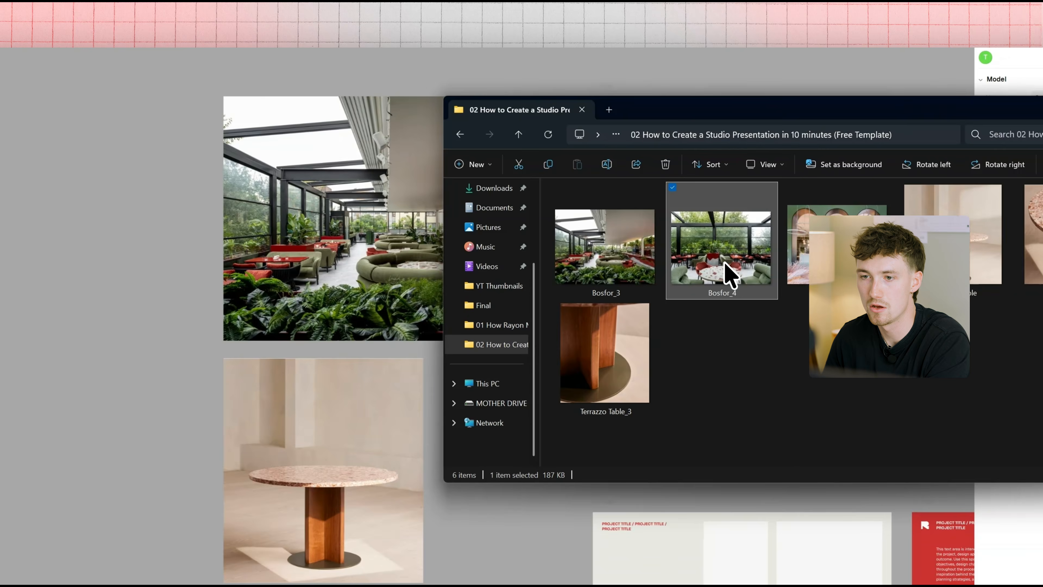
# - Bring the Bosfor_4 image from the file folder onto the canvas and align it beside the first restaurant photo
pyautogui.moveTo(729, 275); pyautogui.dragTo(302, 341)
pyautogui.moveTo(592, 378); pyautogui.dragTo(305, 357)
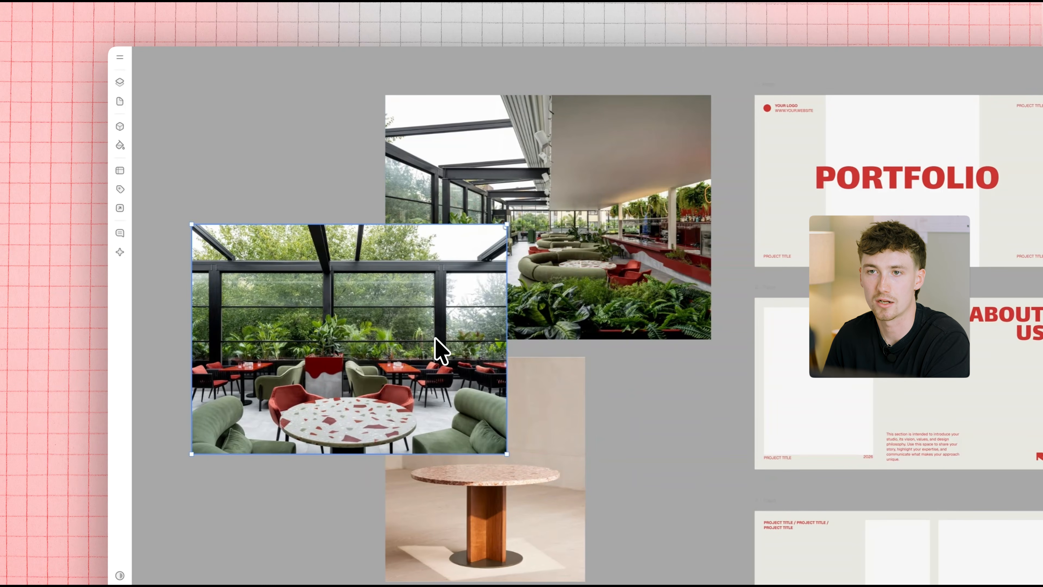
pyautogui.moveTo(423, 329); pyautogui.dragTo(572, 335, button='middle')
pyautogui.moveTo(558, 336); pyautogui.dragTo(433, 207)
pyautogui.click(597, 74)
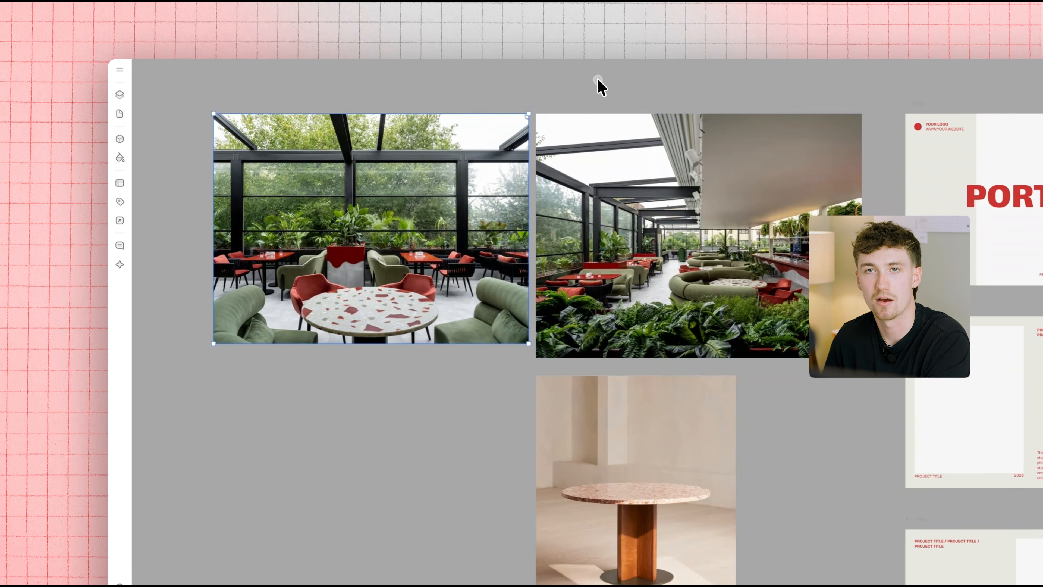
# - Replace the cover page's PORTFOLIO title with STUDIO and centre-align the text
pyautogui.scroll(-4, 548, 306)
pyautogui.moveTo(546, 308); pyautogui.dragTo(489, 341, button='middle')
pyautogui.moveTo(625, 444); pyautogui.dragTo(575, 384, button='middle')
pyautogui.scroll(3, 349, 206)
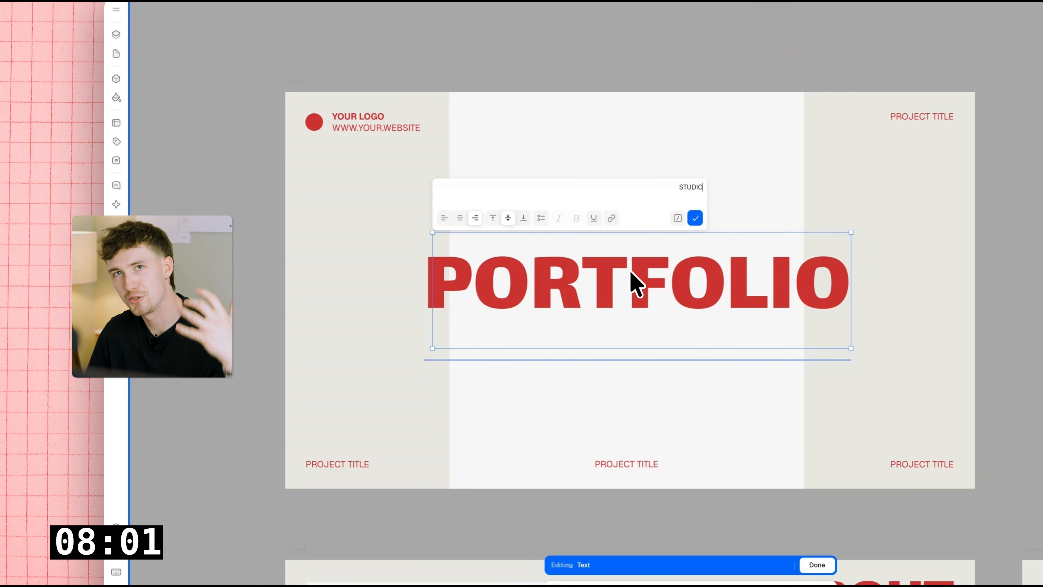
pyautogui.click(701, 220)
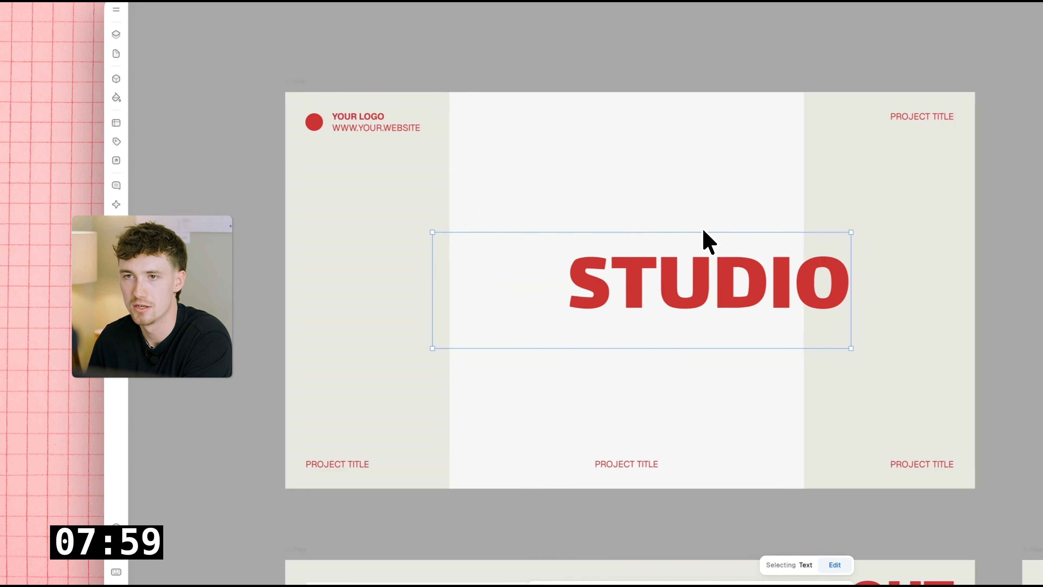
pyautogui.doubleClick(714, 272)
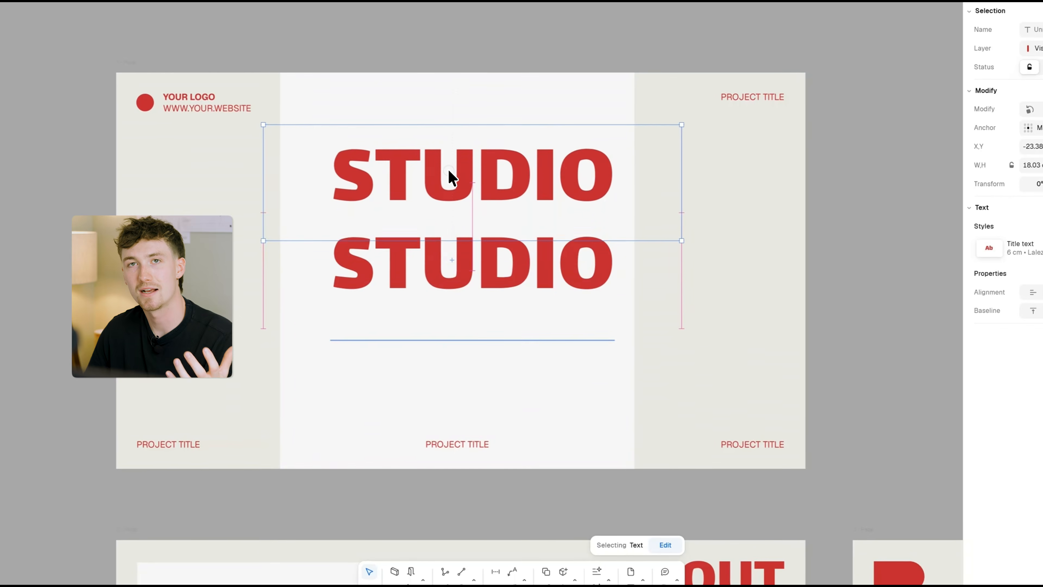
# - Change the text of the upper STUDIO title copy on the cover page to LALEZAR
pyautogui.doubleClick(467, 195)
pyautogui.write('LALEZAR')
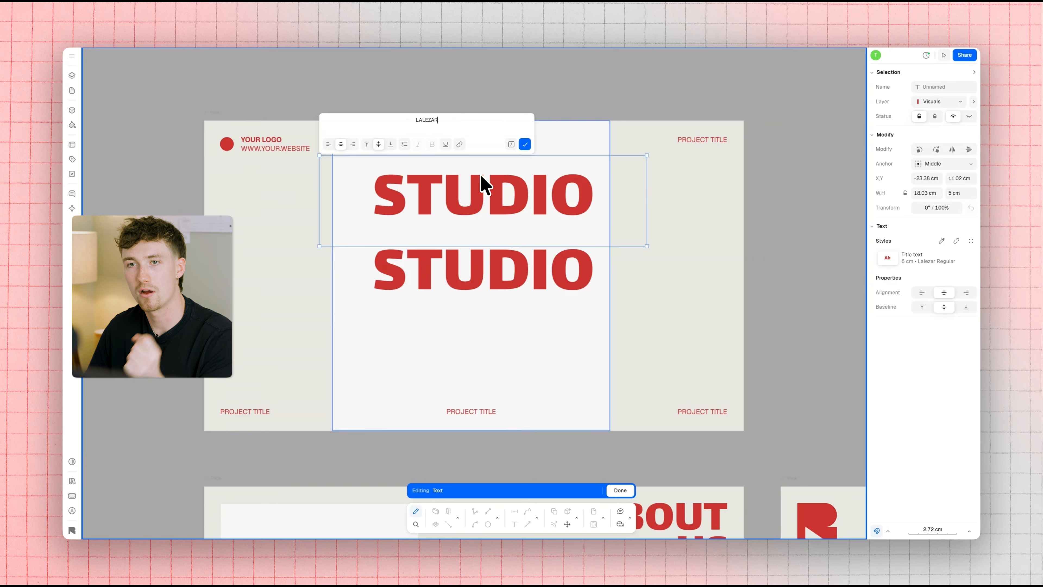
pyautogui.click(525, 144)
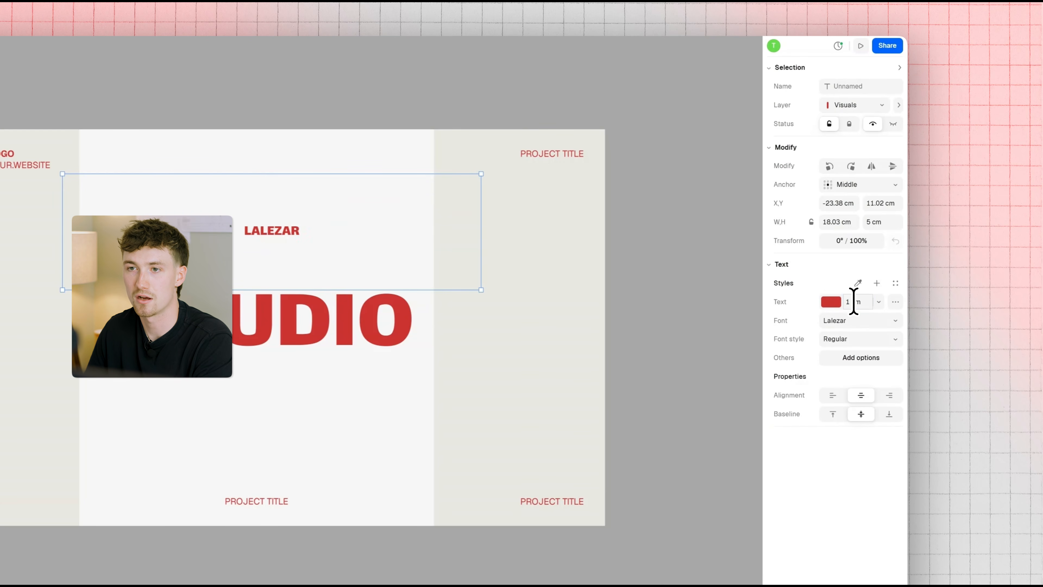
# - Move the LALEZAR text nearer STUDIO and shrink its text box to about 5.52 cm wide and 1.7 cm high
pyautogui.moveTo(287, 229); pyautogui.dragTo(186, 267)
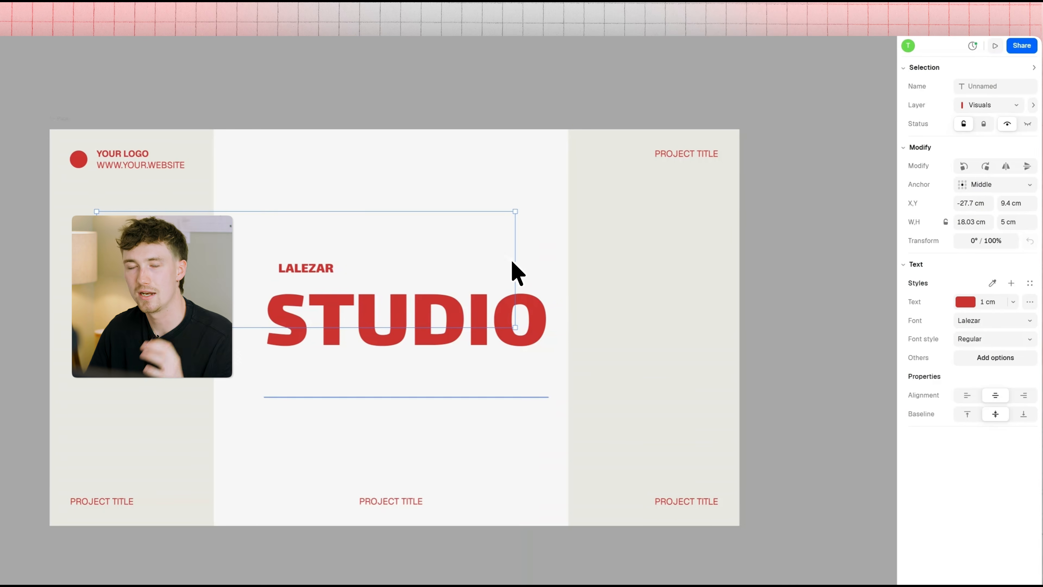
pyautogui.moveTo(513, 263); pyautogui.dragTo(225, 238)
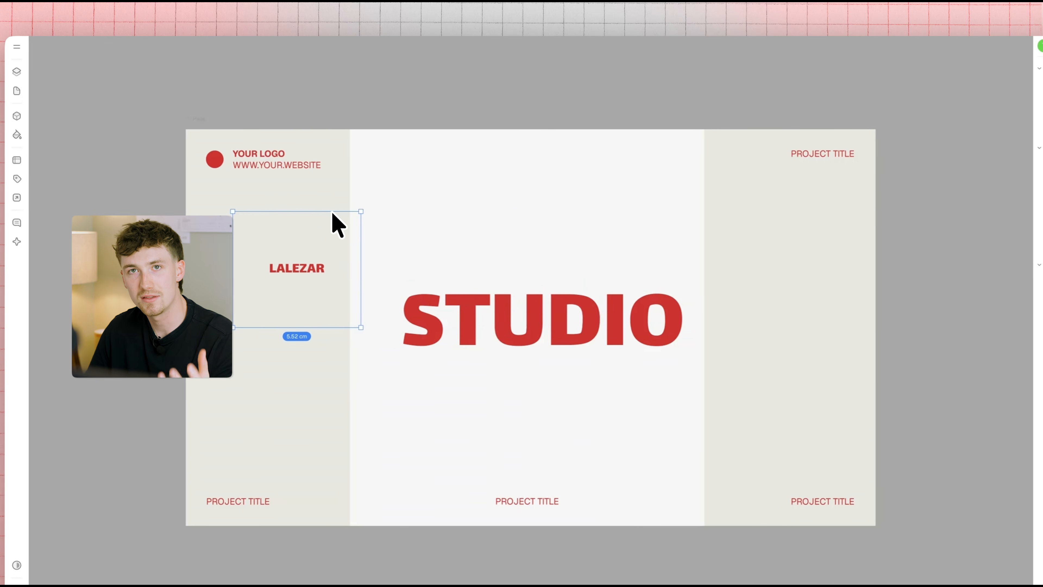
pyautogui.moveTo(332, 211); pyautogui.dragTo(332, 280)
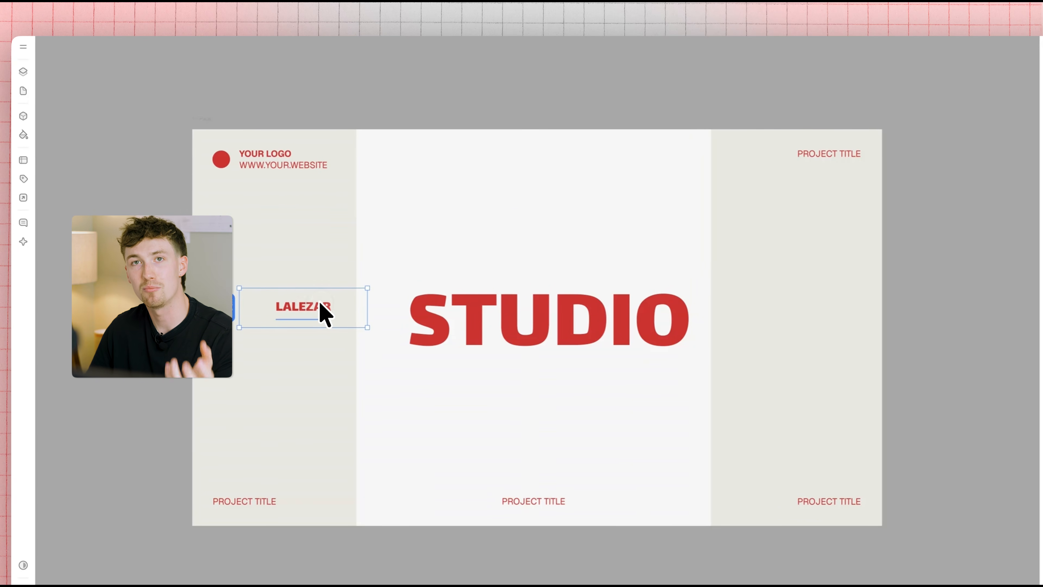
# - Left-align the LALEZAR text and place it directly above STUDIO, flush with the title's left edge
pyautogui.doubleClick(316, 306)
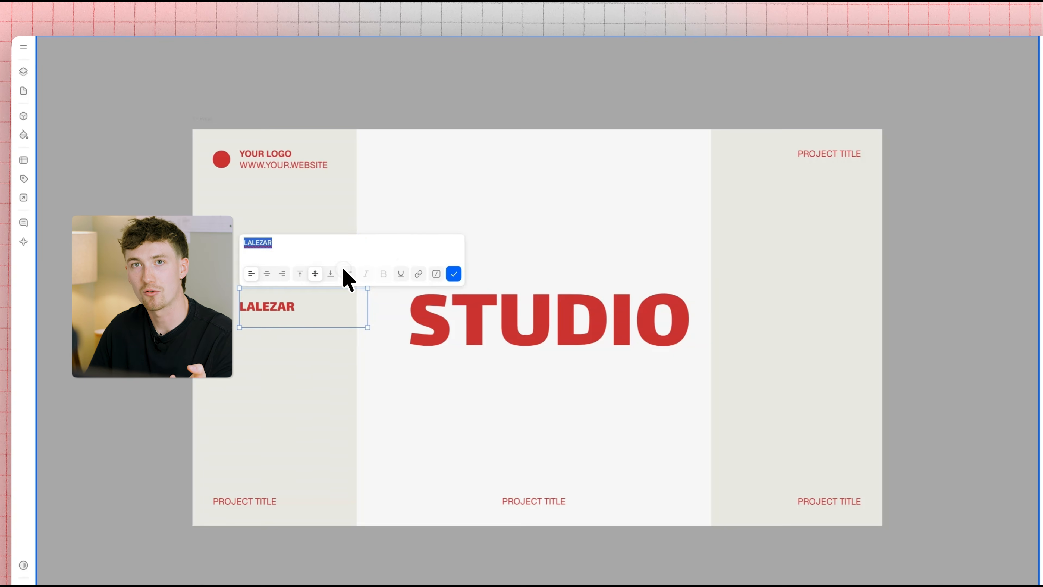
pyautogui.click(454, 274)
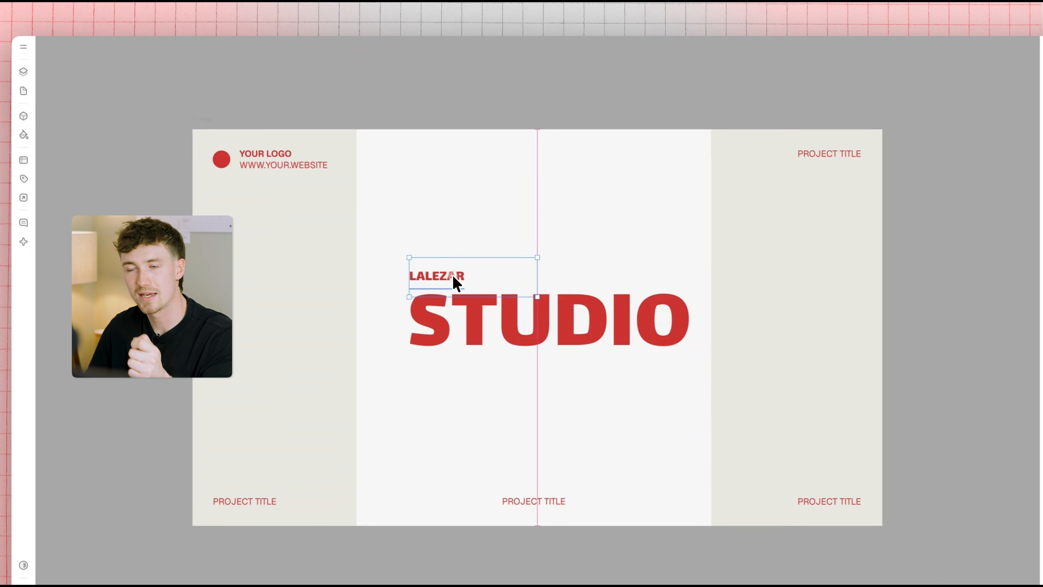
pyautogui.press('Escape')
pyautogui.keyDown('ctrl'); pyautogui.scroll(-3, 542, 254); pyautogui.keyUp('ctrl')
pyautogui.keyDown('ctrl'); pyautogui.scroll(3, 549, 209); pyautogui.keyUp('ctrl')
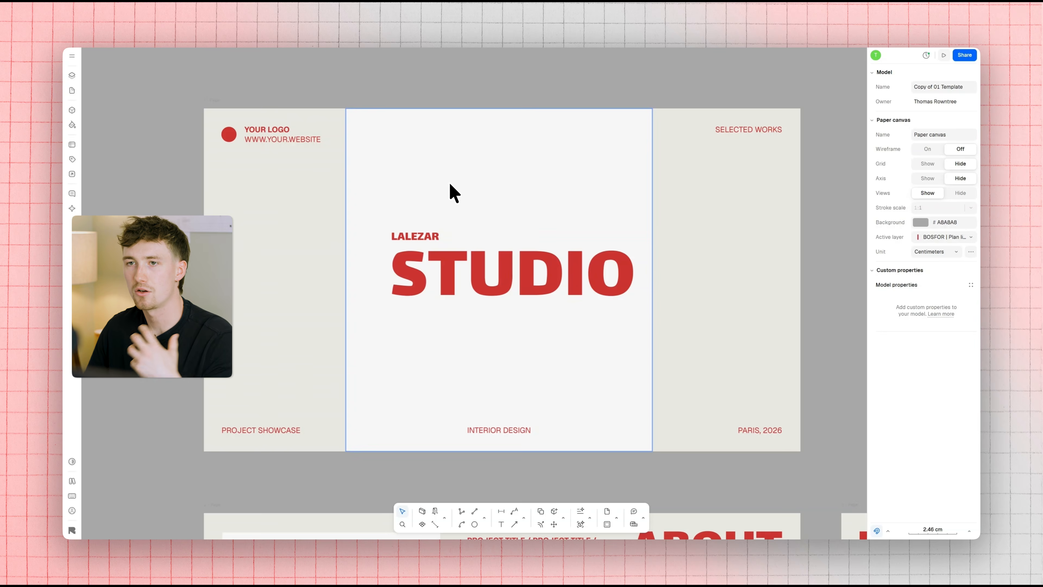
# - Duplicate the middle glass-roofed restaurant photo from the reference images onto the cover page
pyautogui.scroll(-3, 449, 183)
pyautogui.moveTo(443, 181); pyautogui.dragTo(638, 189, button='middle')
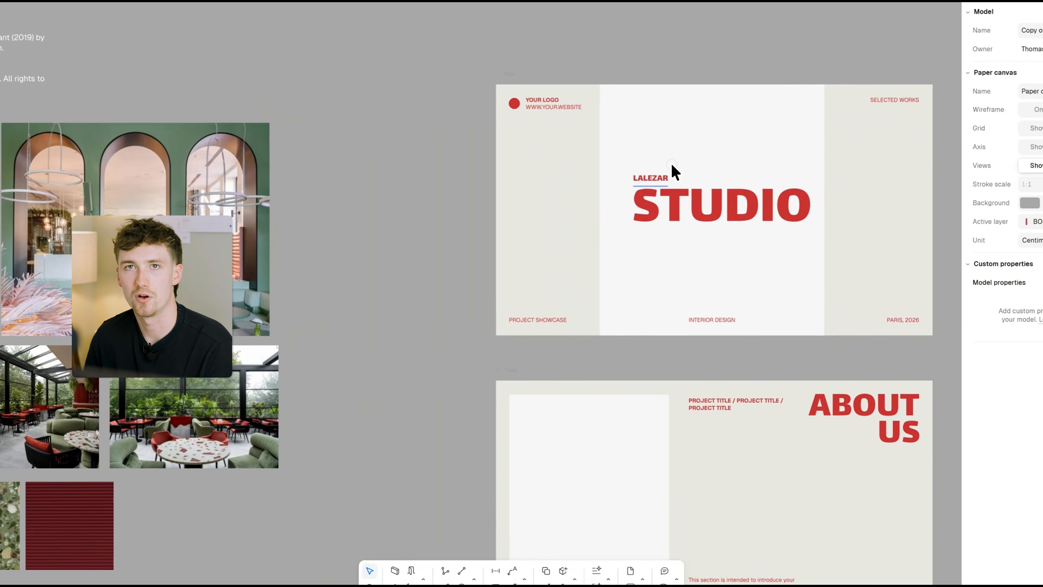
pyautogui.scroll(-3, 353, 331)
pyautogui.moveTo(353, 329); pyautogui.dragTo(405, 281, button='middle')
pyautogui.scroll(3, 215, 315)
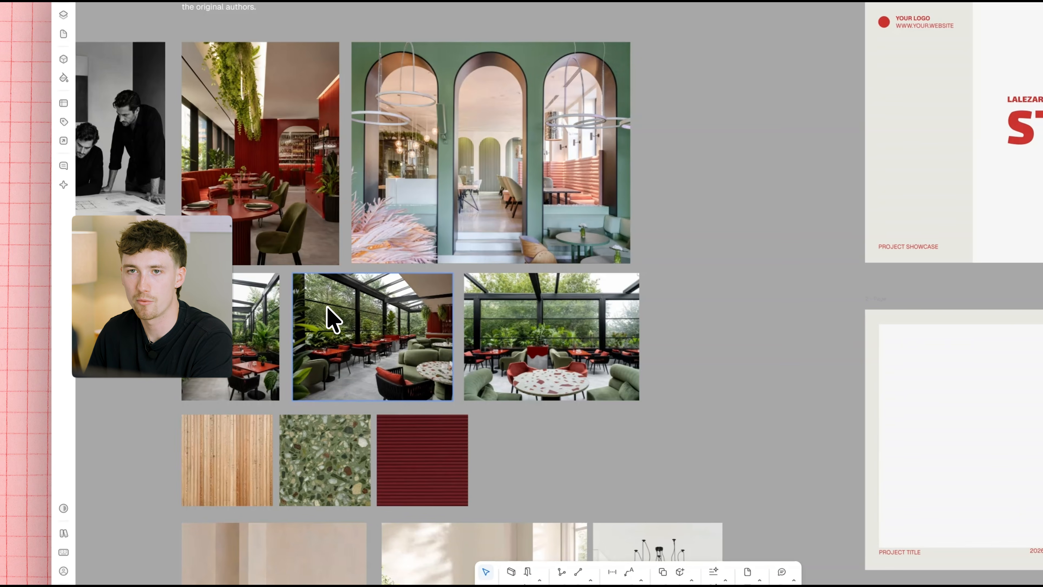
pyautogui.hscroll(5, 749, 269)
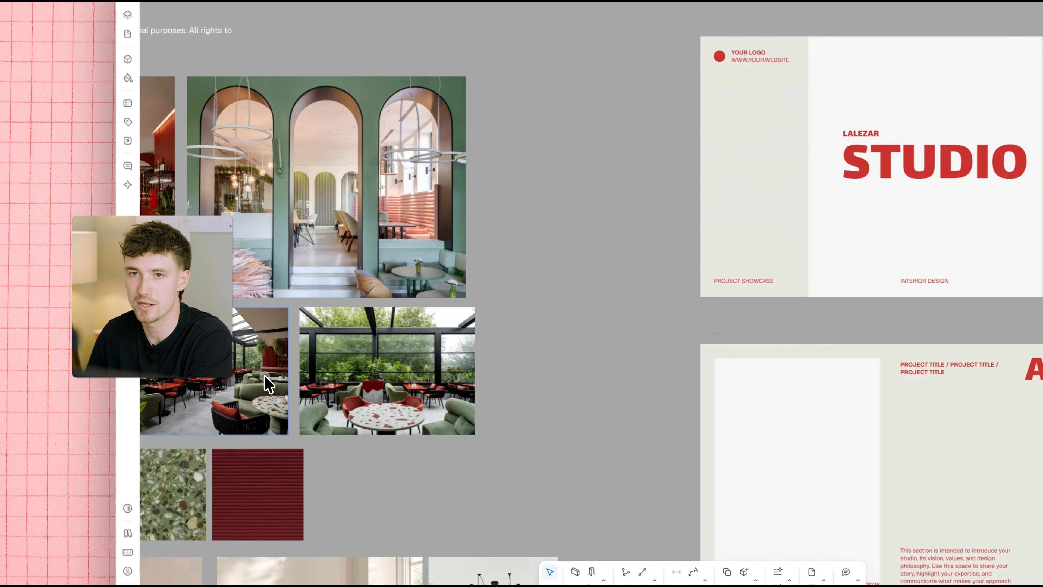
pyautogui.click(195, 384)
pyautogui.keyDown('alt'); pyautogui.moveTo(250, 376); pyautogui.dragTo(965, 135); pyautogui.keyUp('alt')
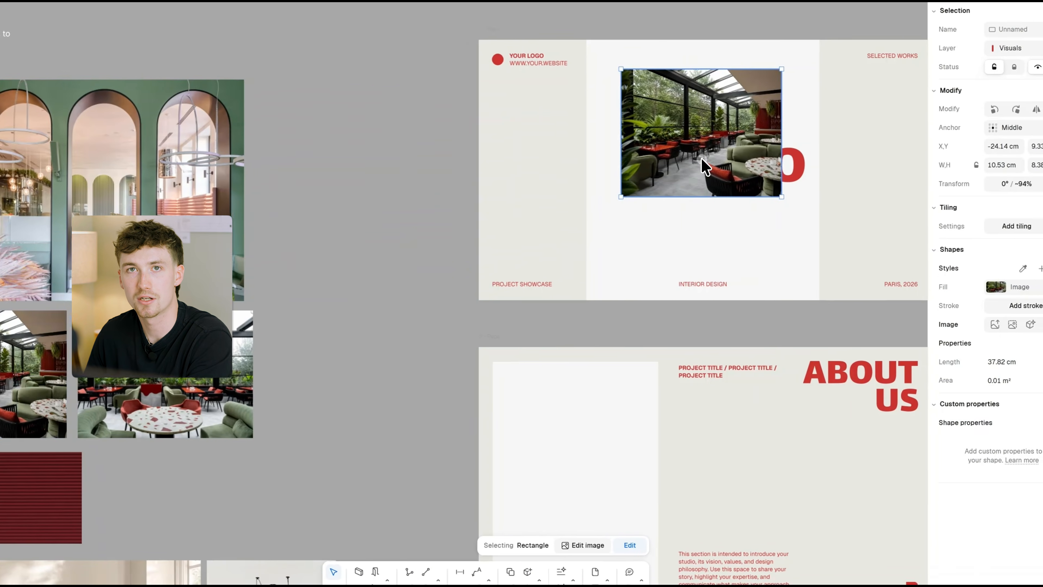
pyautogui.moveTo(958, 132); pyautogui.dragTo(805, 193, button='middle')
pyautogui.scroll(4, 805, 193)
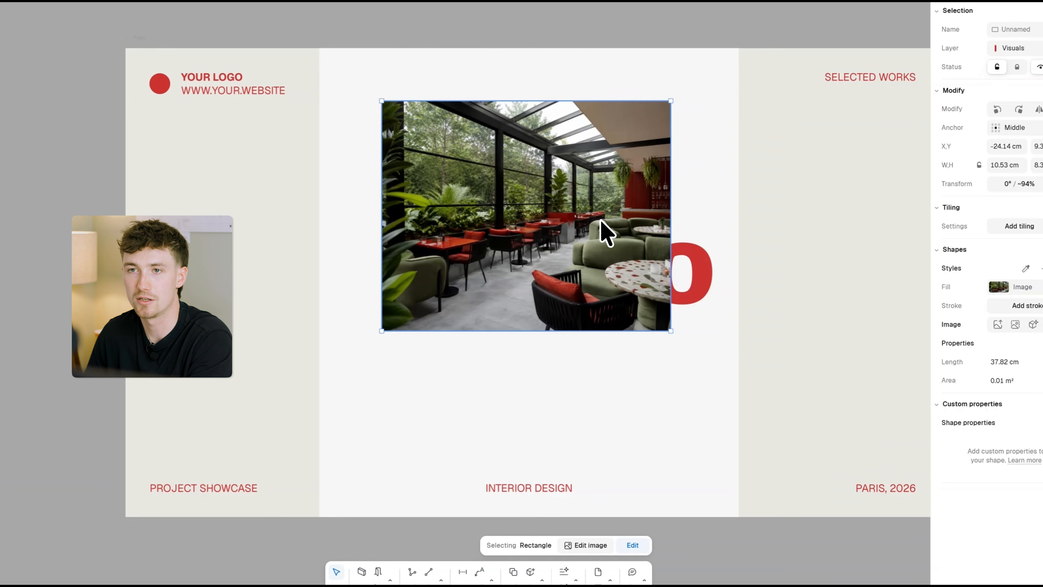
# - Move the photo clear of the cover titles and assign both LALEZAR and STUDIO to the Text layer
pyautogui.moveTo(537, 188); pyautogui.dragTo(239, 211)
pyautogui.click(397, 224)
pyautogui.keyDown('shift'); pyautogui.click(456, 261); pyautogui.keyUp('shift')
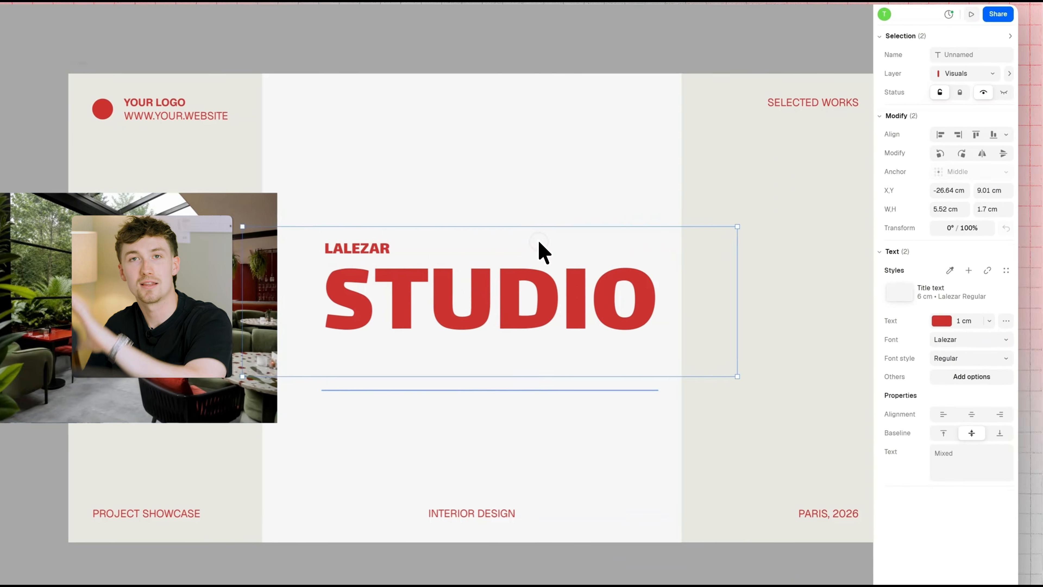
pyautogui.click(1017, 48)
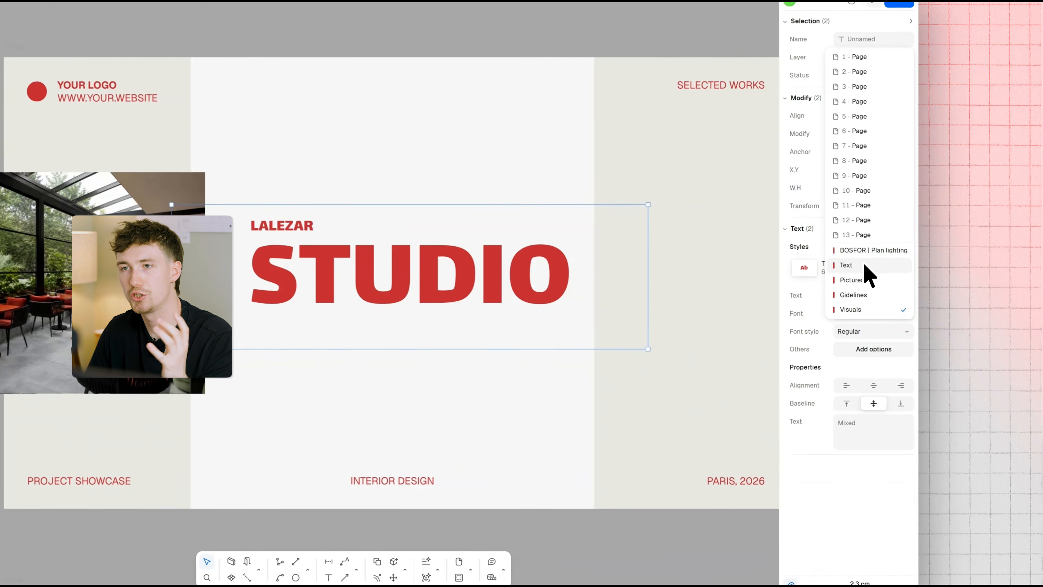
pyautogui.click(931, 270)
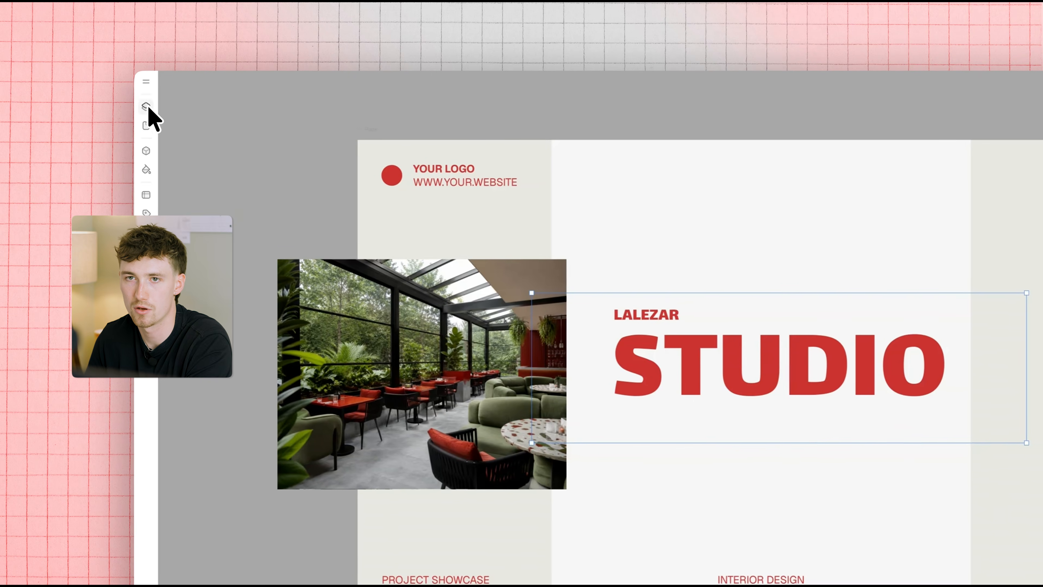
pyautogui.click(146, 107)
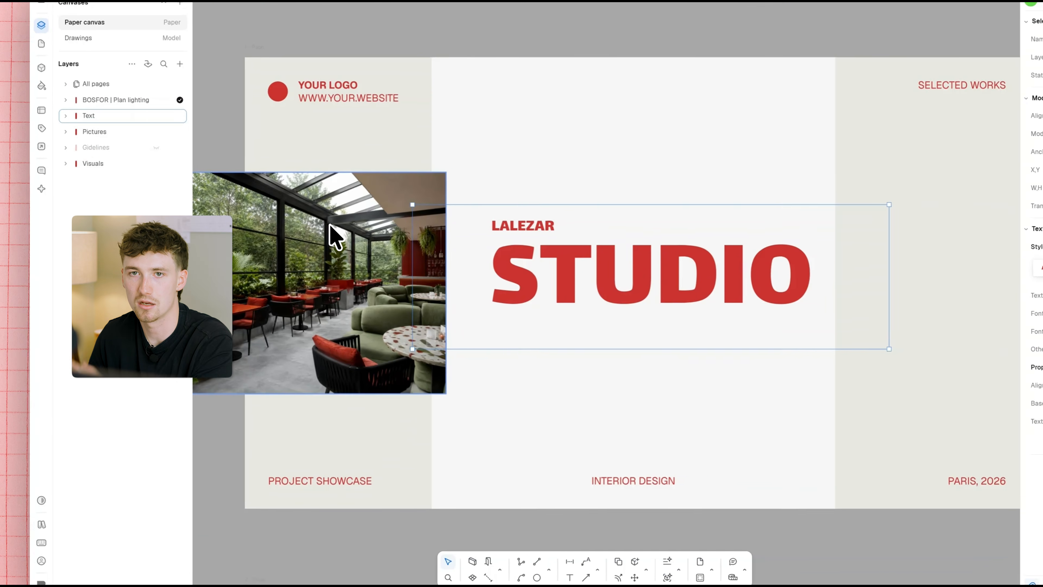
# - Assign the restaurant photo to the Pictures layer and place it behind the titles, against the central panel's left edge
pyautogui.click(315, 246)
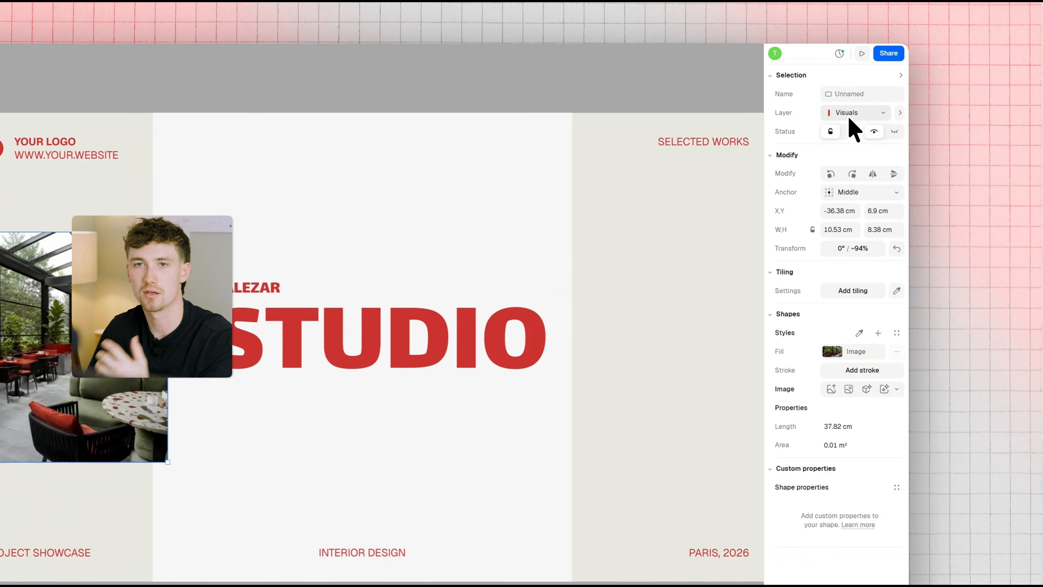
pyautogui.click(849, 117)
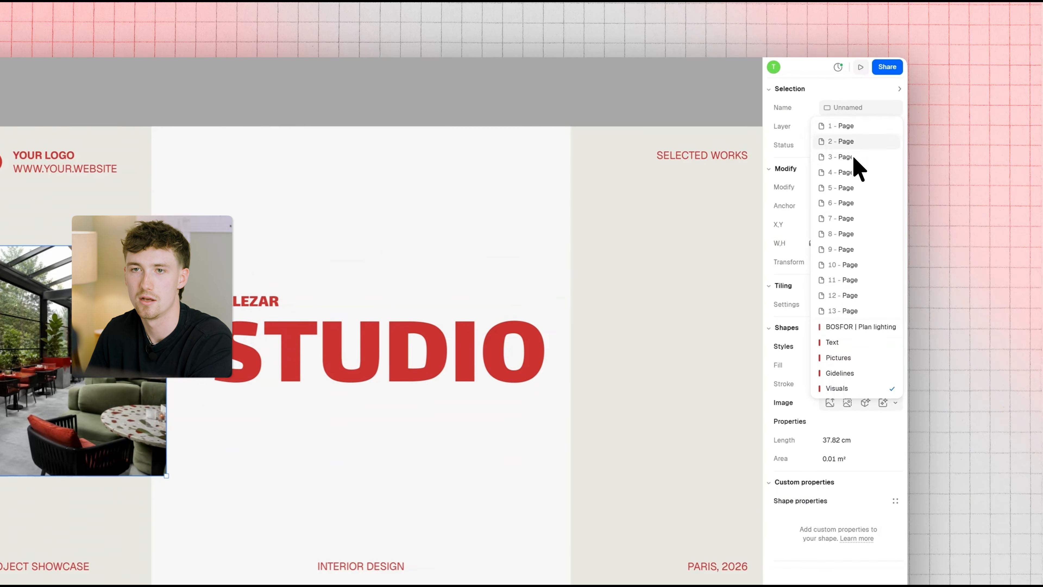
pyautogui.click(845, 355)
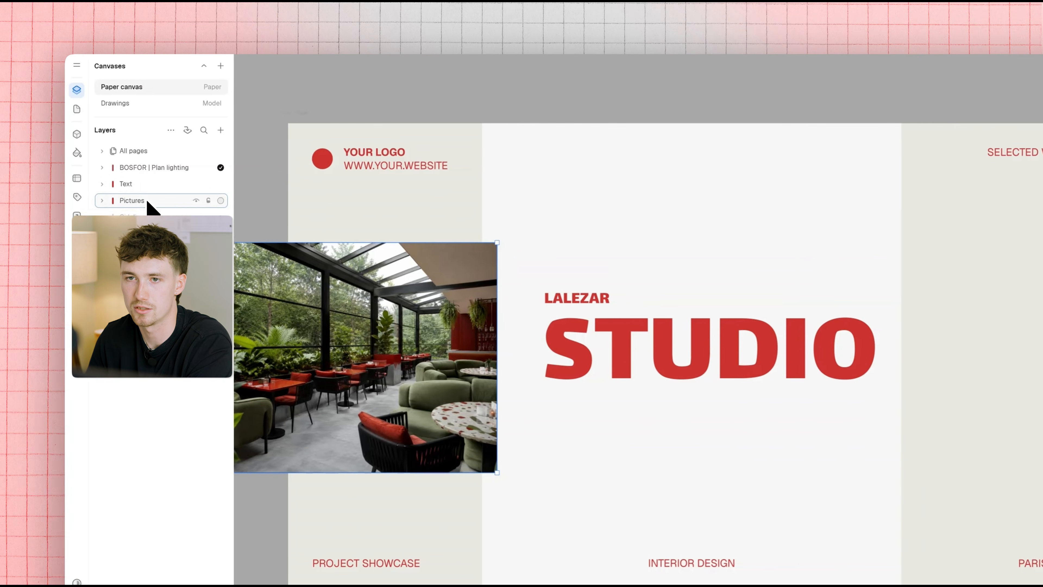
pyautogui.moveTo(463, 331); pyautogui.dragTo(739, 322)
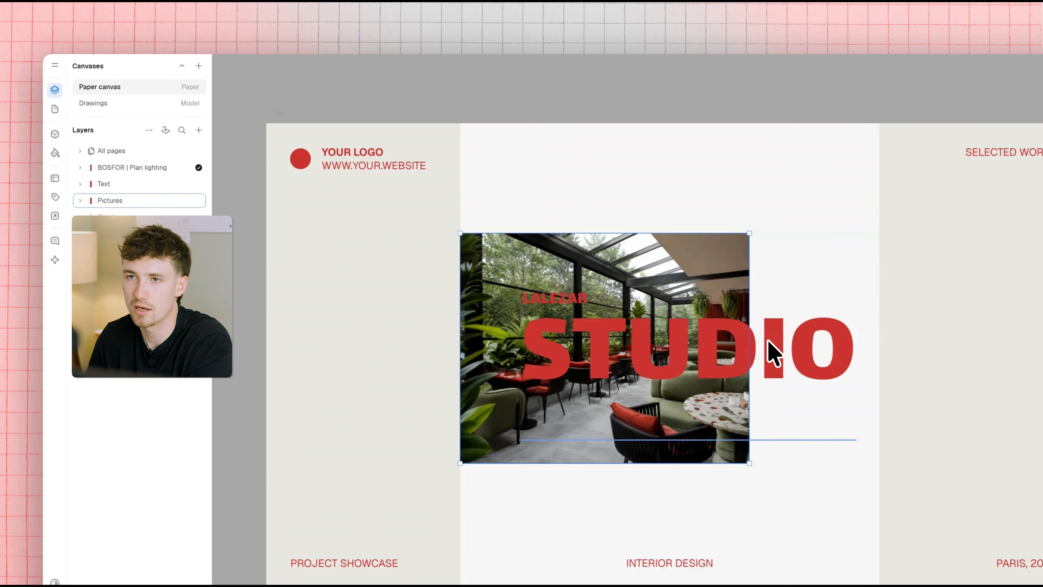
# - Enlarge the photo to the full page height and crop its sides to the central panel, 15.26 × 17.07 cm
pyautogui.moveTo(709, 242); pyautogui.dragTo(845, 149)
pyautogui.moveTo(707, 142); pyautogui.dragTo(703, 146)
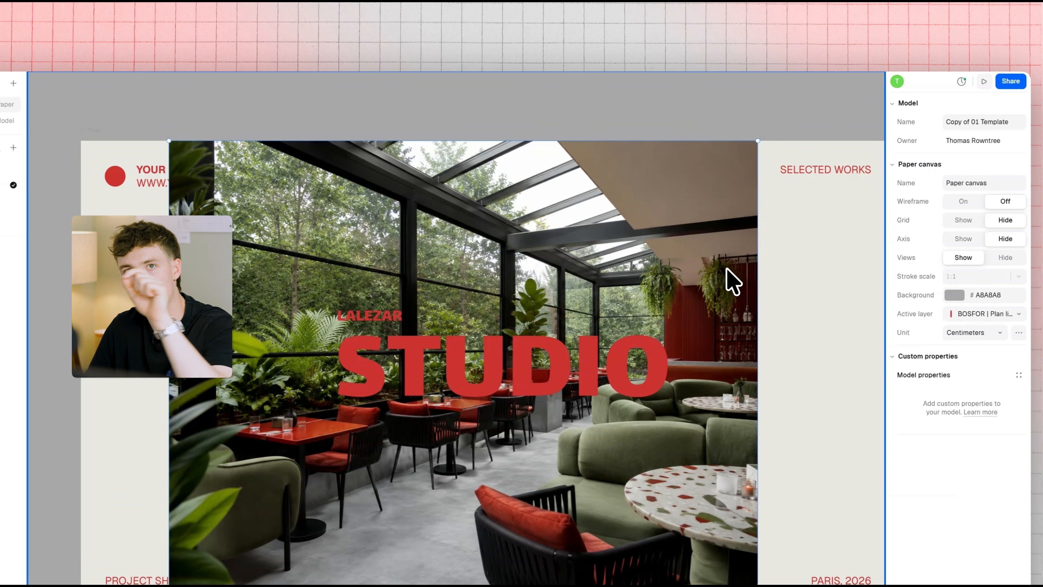
pyautogui.moveTo(751, 280); pyautogui.dragTo(694, 289)
pyautogui.moveTo(261, 324); pyautogui.dragTo(372, 314)
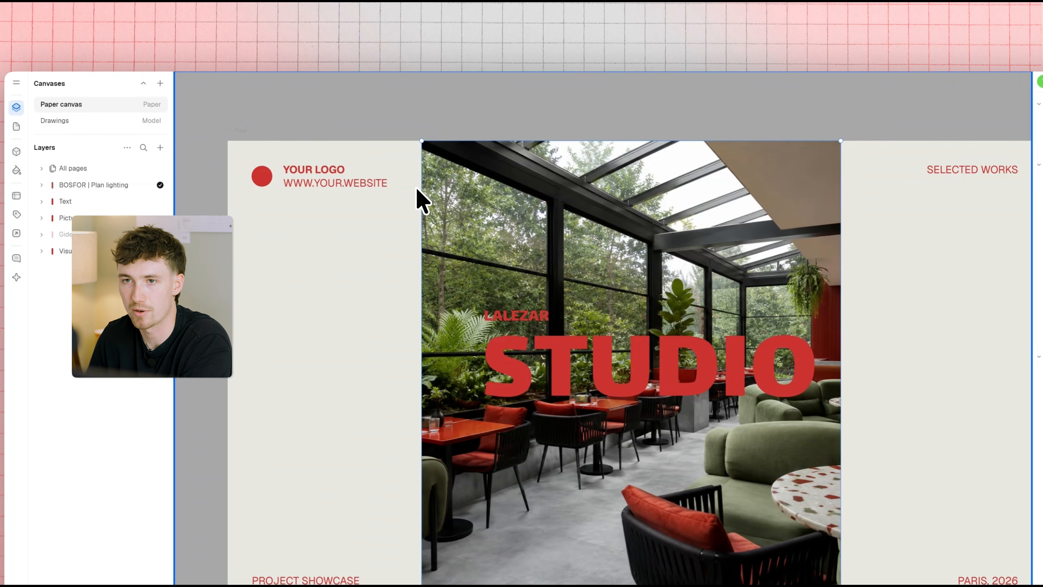
pyautogui.moveTo(403, 169); pyautogui.dragTo(422, 142)
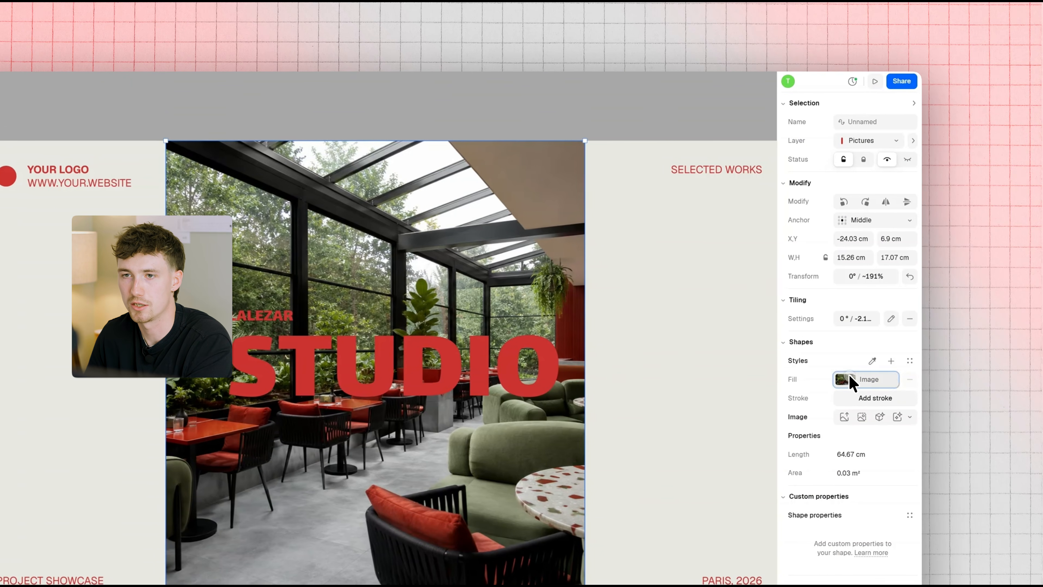
# - Set the opacity of the cover photo's image fill to 50%
pyautogui.click(834, 379)
pyautogui.click(684, 398)
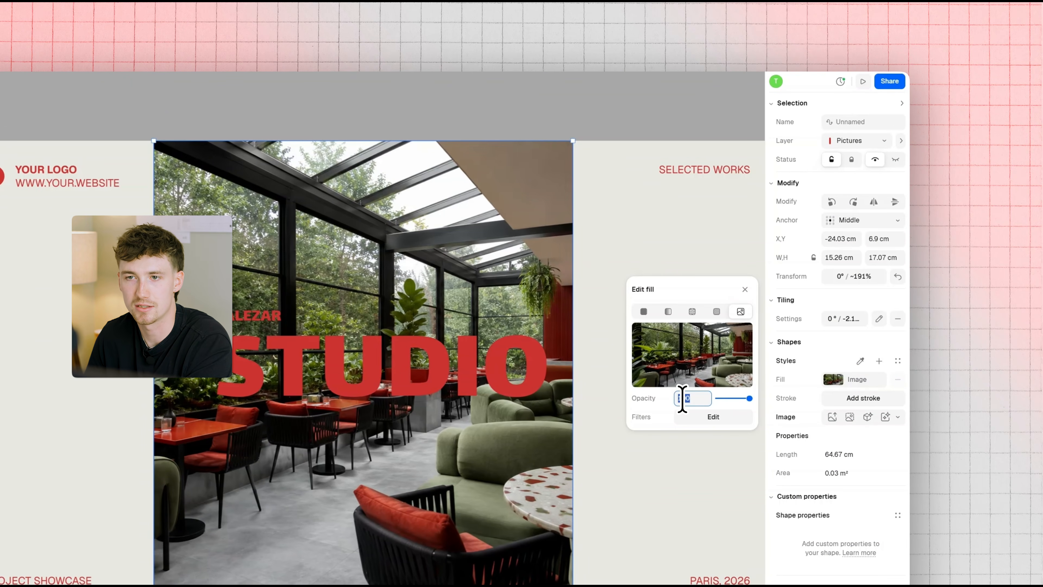
pyautogui.write('50')
pyautogui.press('Return')
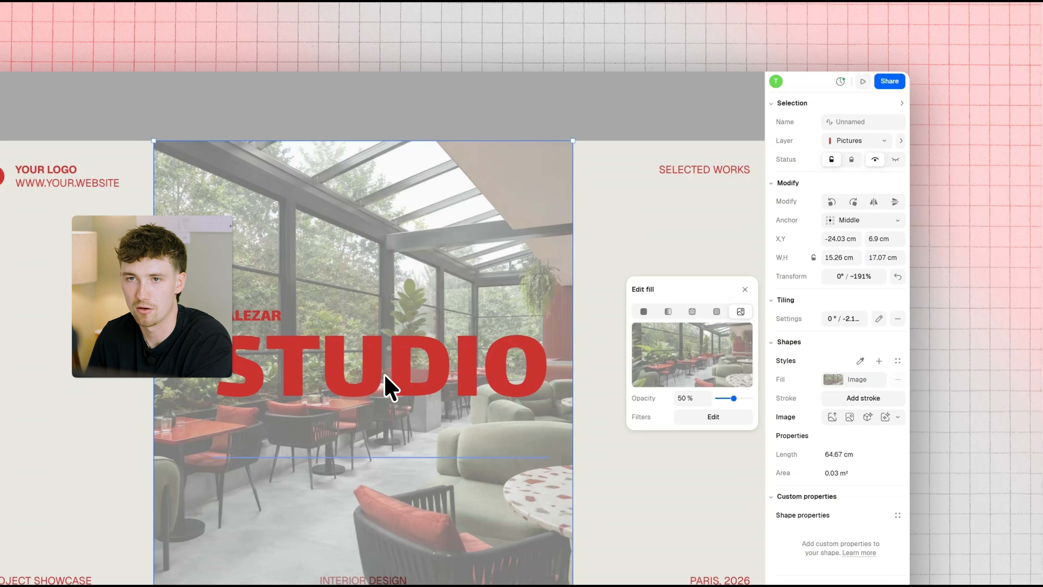
# - Recolour the LALEZAR and STUDIO titles on the cover page white
pyautogui.moveTo(359, 345); pyautogui.dragTo(312, 350, button='middle')
pyautogui.moveTo(311, 350); pyautogui.dragTo(285, 350, button='middle')
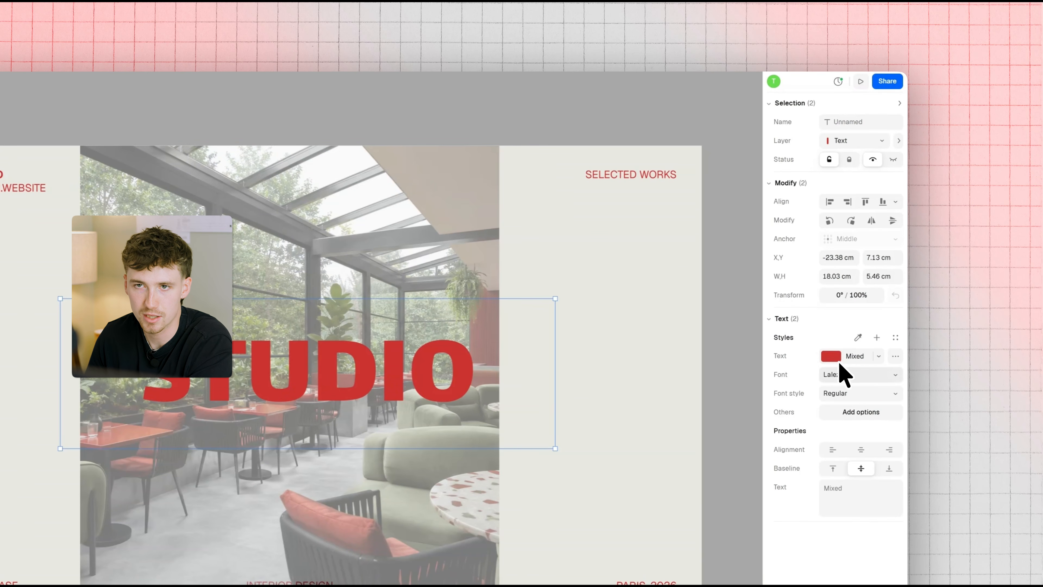
pyautogui.click(836, 358)
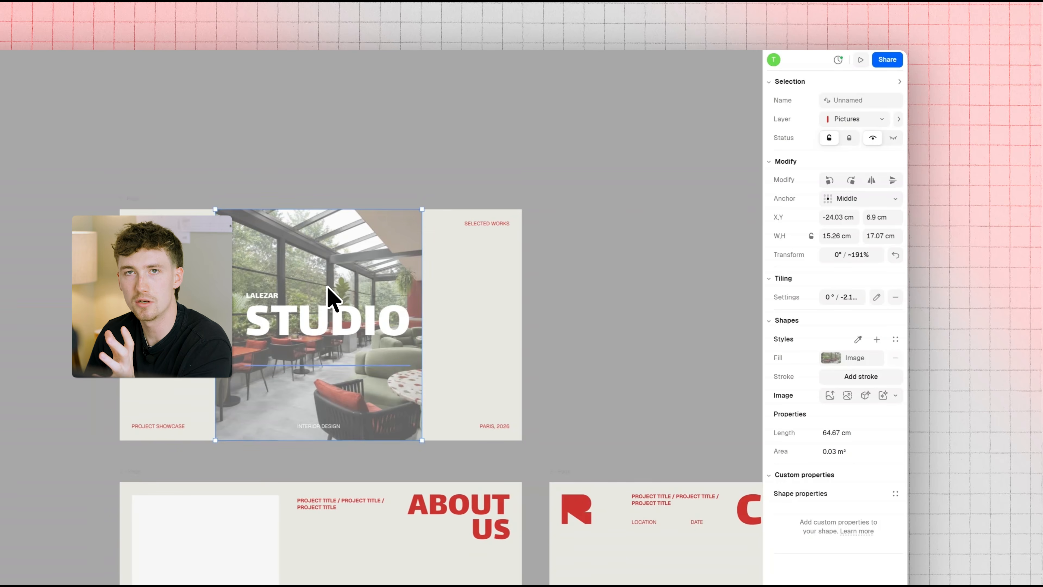
# - Delete the cropped cover photo and fill the central placeholder with the image sampled from the middle glass-roofed restaurant photo
pyautogui.press('Delete')
pyautogui.moveTo(362, 297); pyautogui.dragTo(443, 293, button='middle')
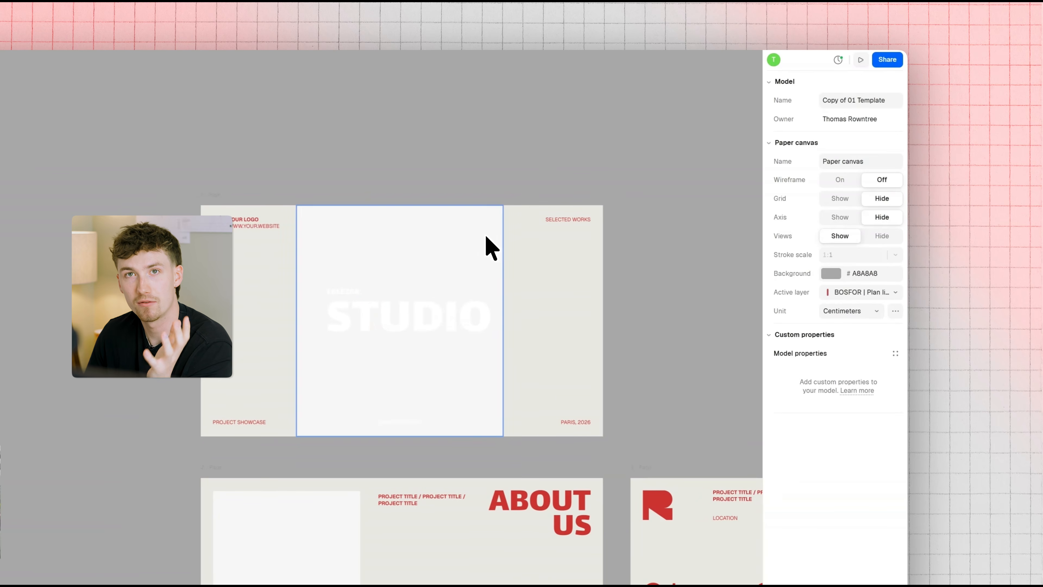
pyautogui.click(498, 245)
pyautogui.scroll(-5, 374, 254)
pyautogui.moveTo(373, 253); pyautogui.dragTo(501, 241, button='middle')
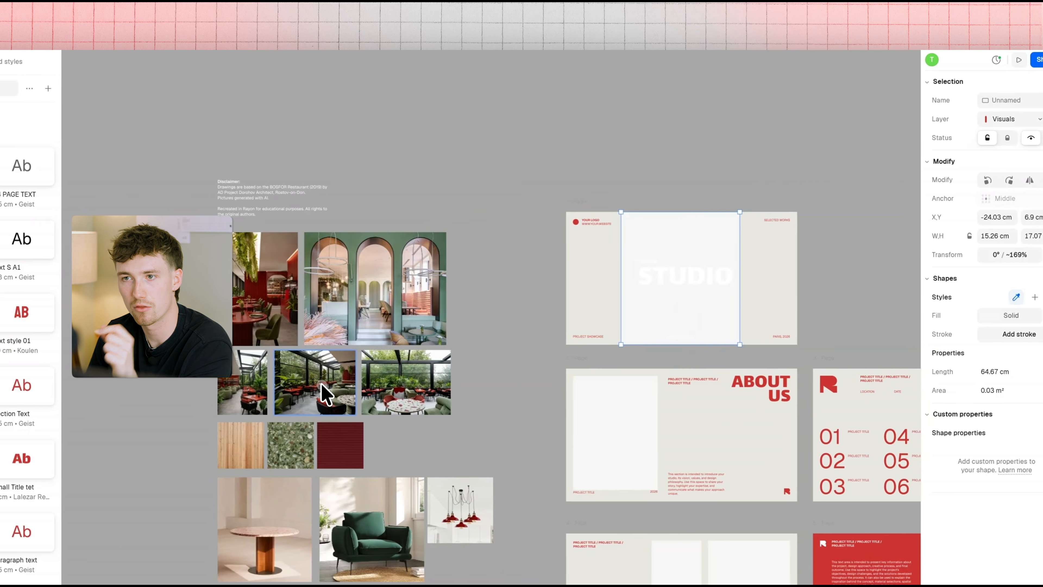
pyautogui.click(164, 387)
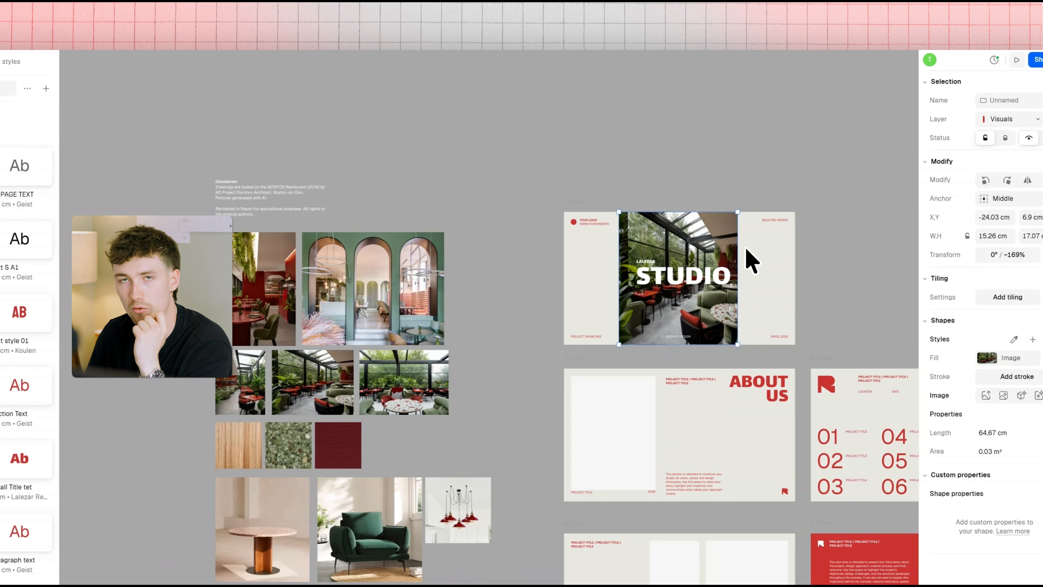
# - Lower the opacity of the cover placeholder's image fill so the photo looks faded behind the white titles
pyautogui.moveTo(711, 262); pyautogui.dragTo(684, 264, button='middle')
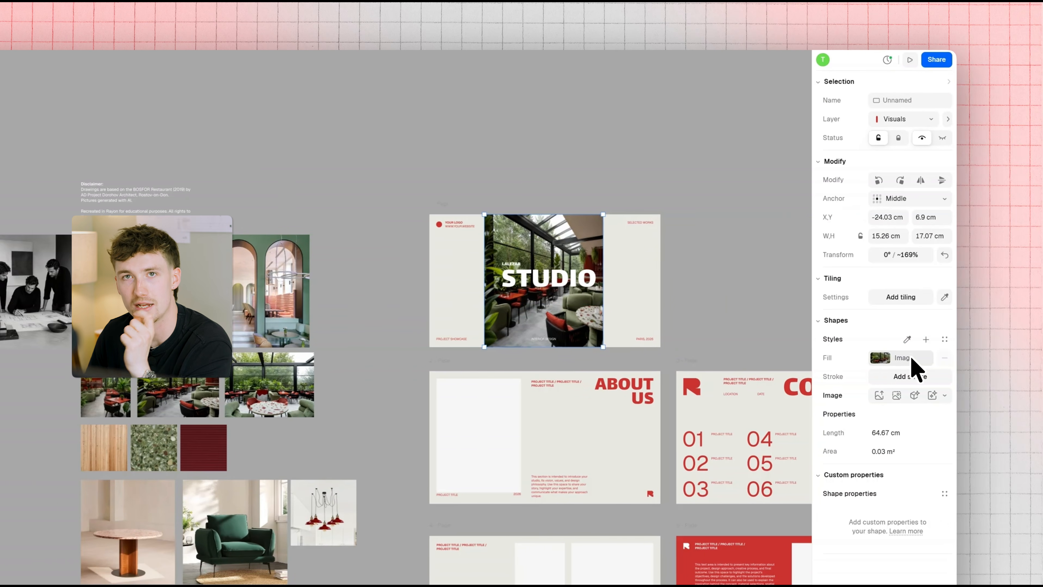
pyautogui.click(987, 357)
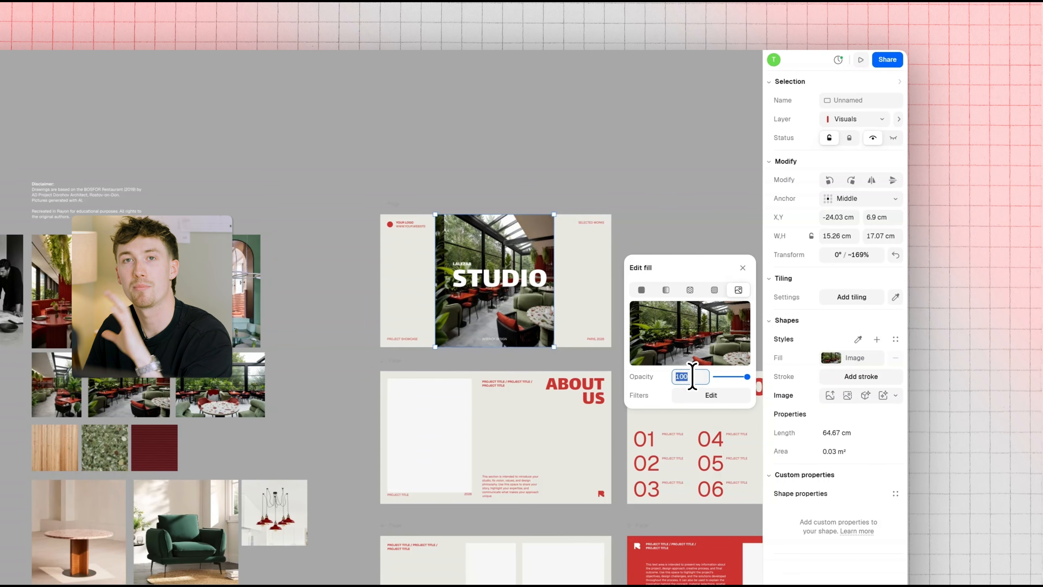
pyautogui.press('Return')
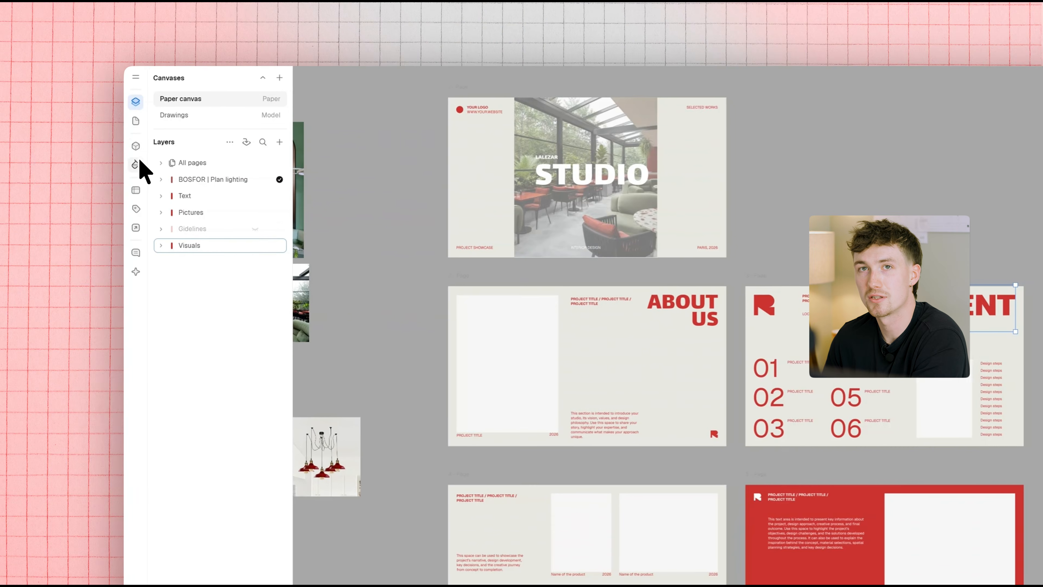
# - Browse the model's saved styles from the shape styles down to the text styles
pyautogui.click(136, 164)
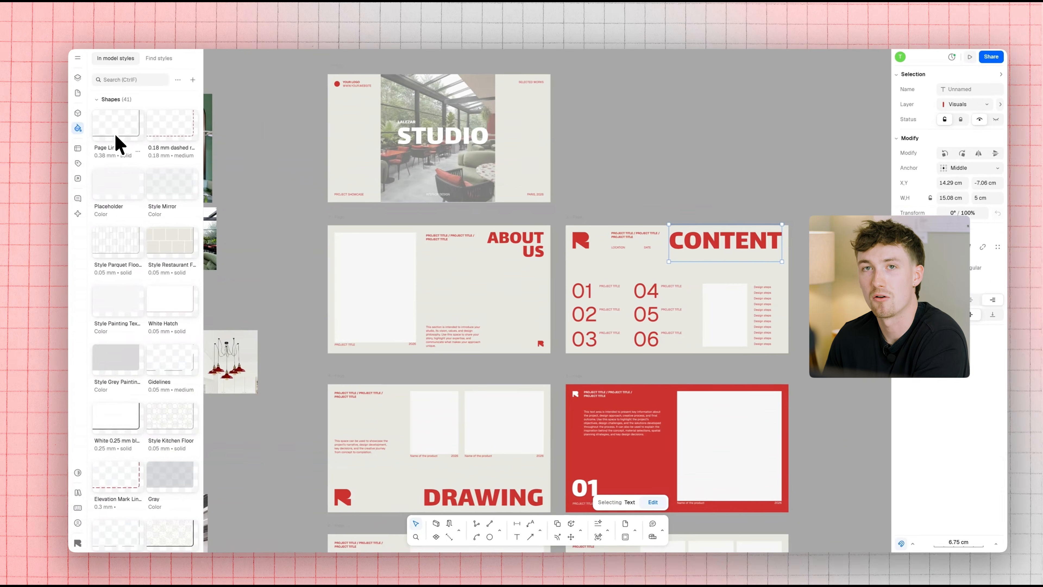
pyautogui.scroll(-15, 147, 286)
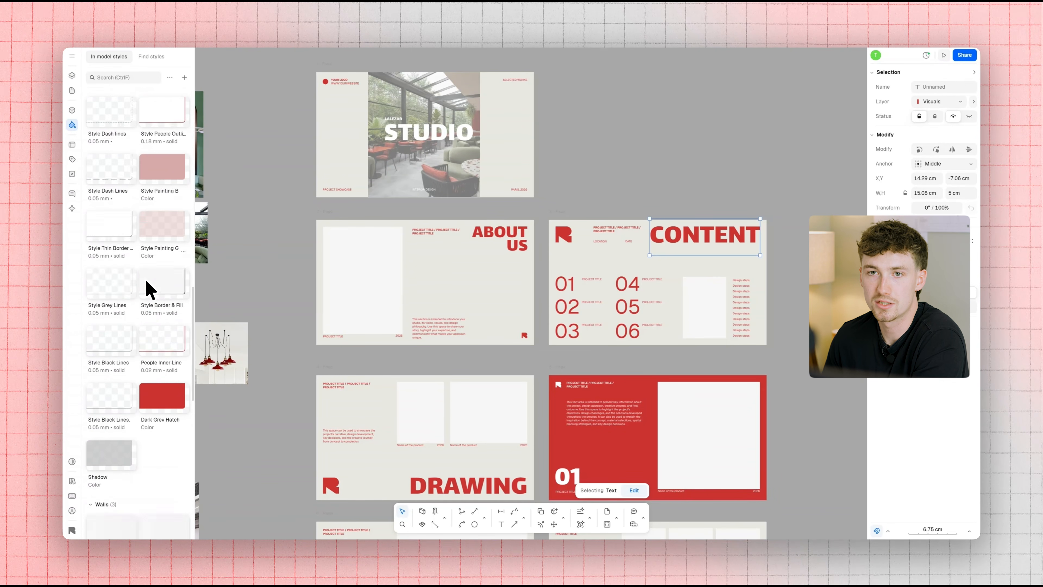
pyautogui.scroll(-3, 161, 367)
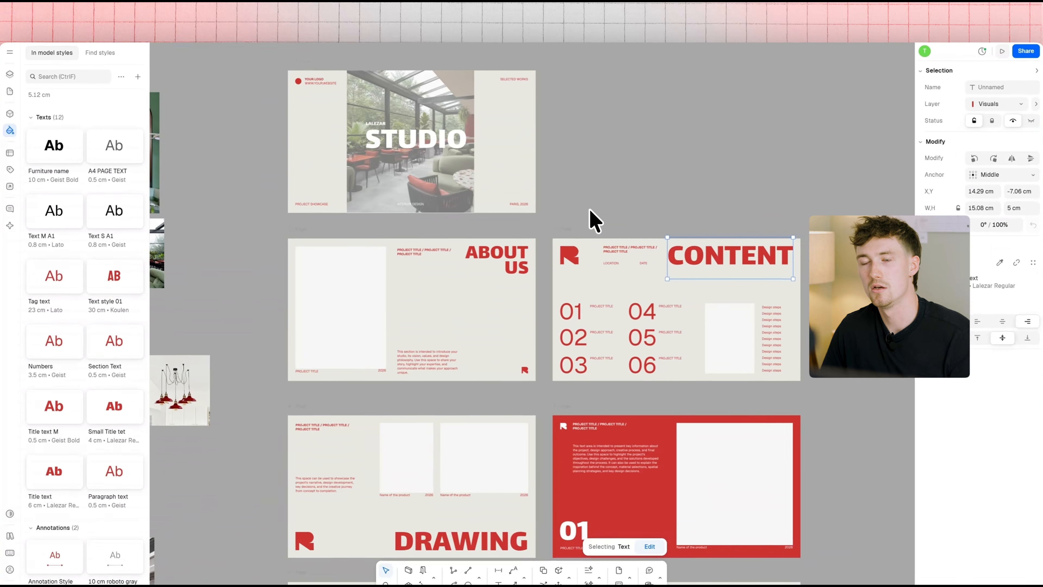
# - Recolour the Paragraph text style used by the cover's SELECTED WORKS text to black (#000000)
pyautogui.click(670, 166)
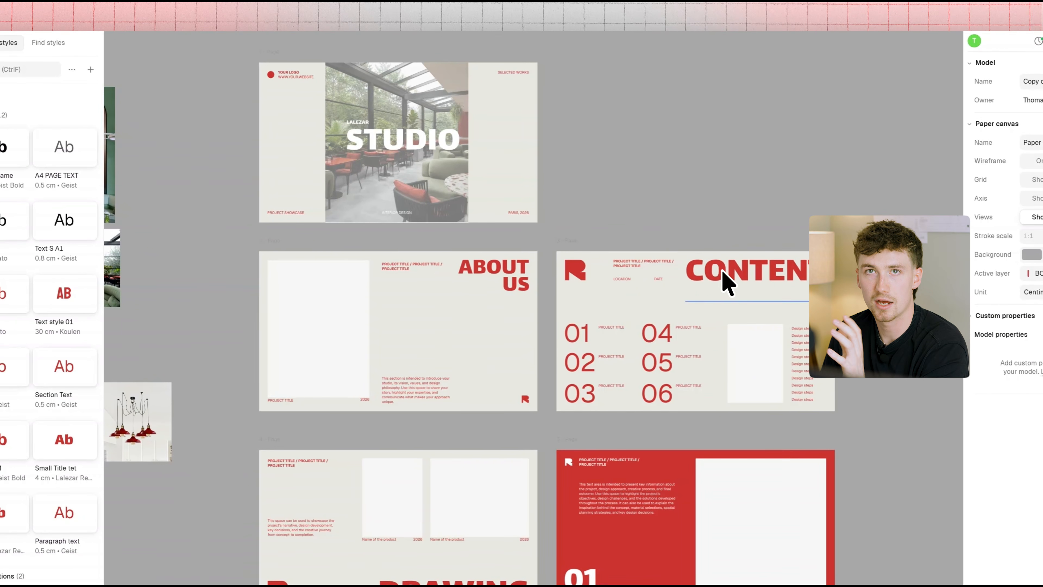
pyautogui.click(408, 266)
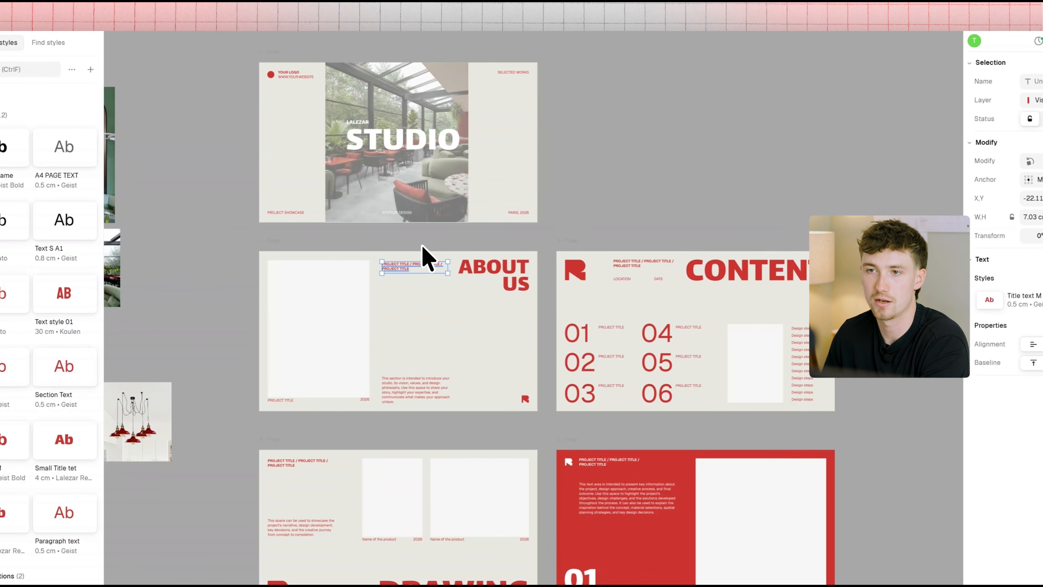
pyautogui.click(512, 106)
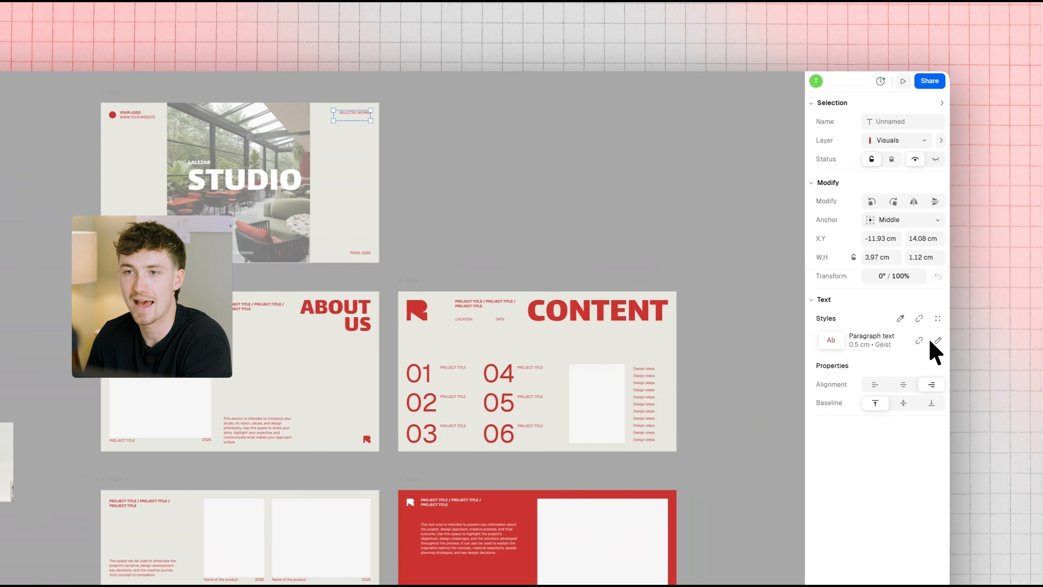
pyautogui.click(896, 340)
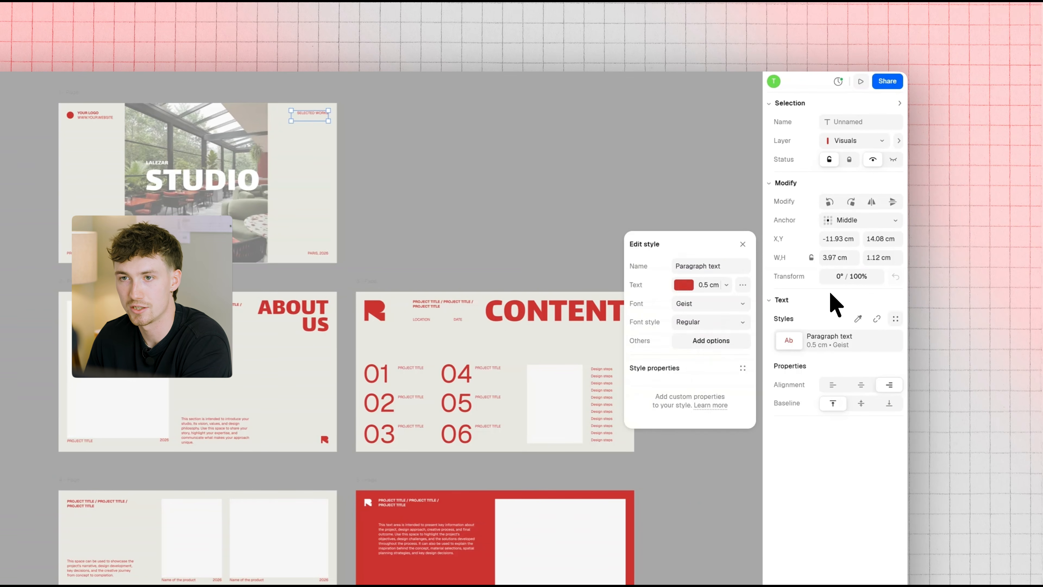
pyautogui.click(677, 285)
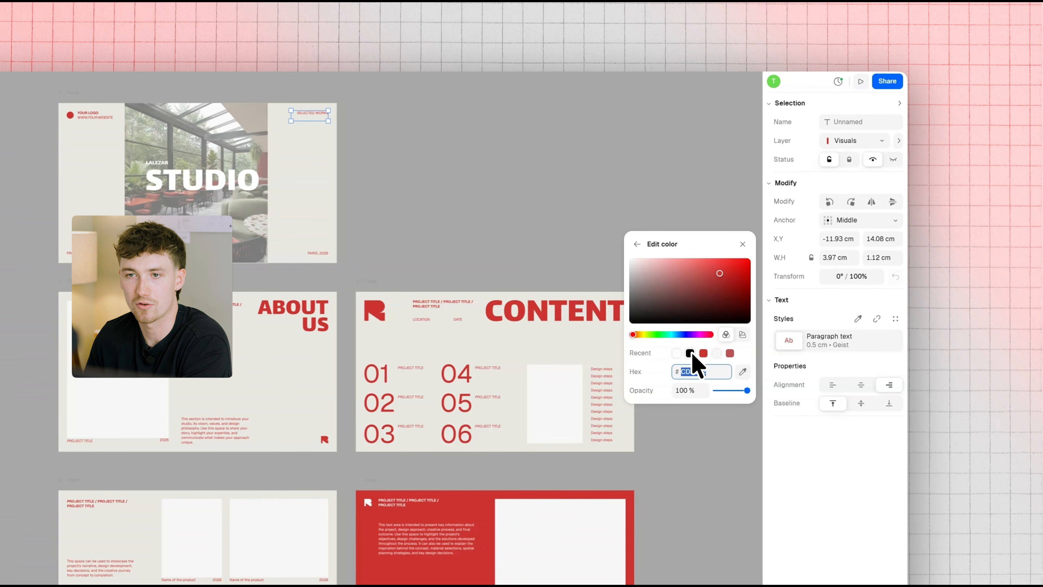
pyautogui.scroll(5, 404, 377)
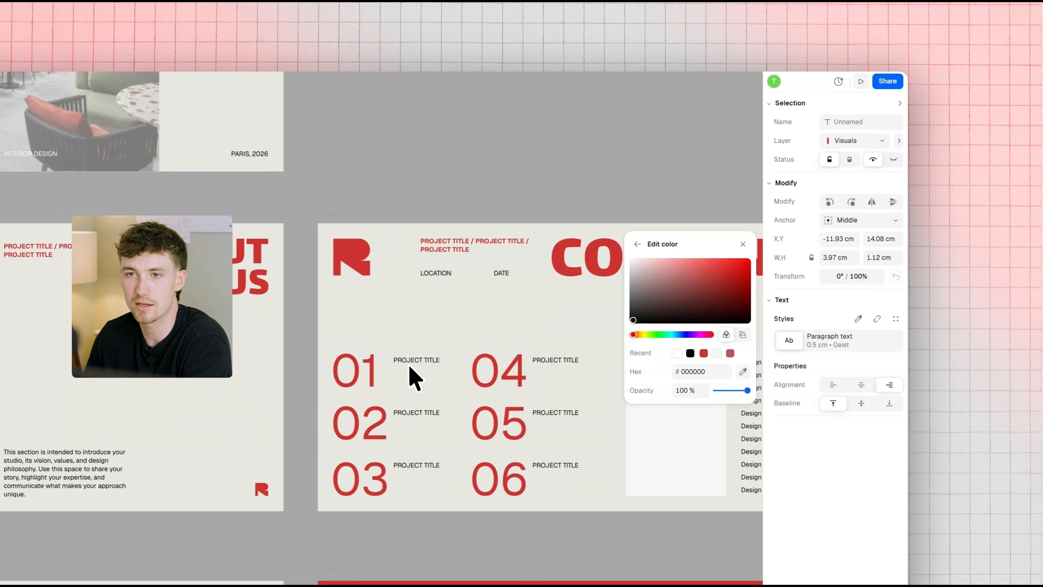
pyautogui.moveTo(77, 469); pyautogui.dragTo(256, 346, button='middle')
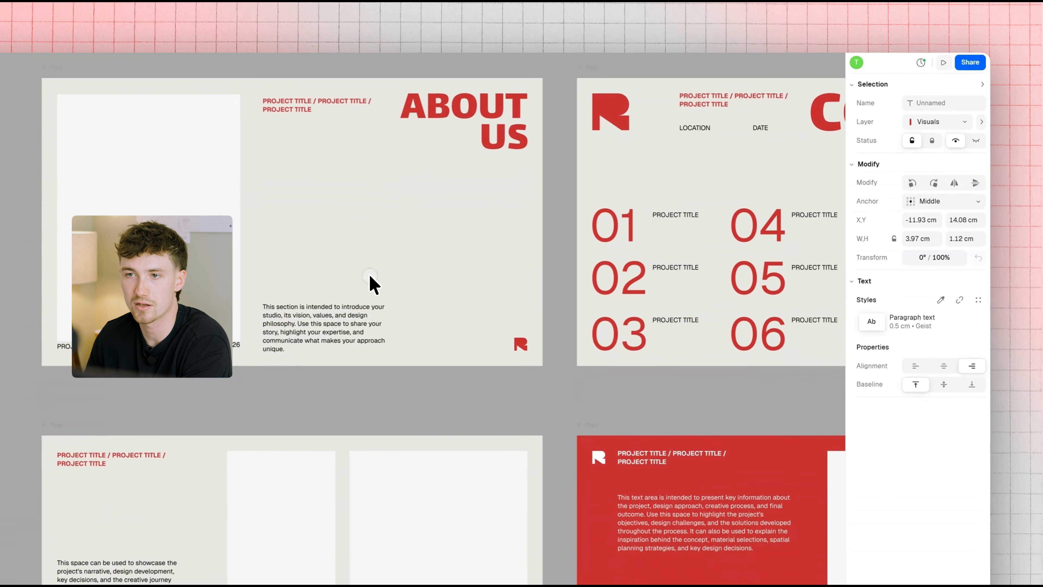
pyautogui.scroll(5, 386, 273)
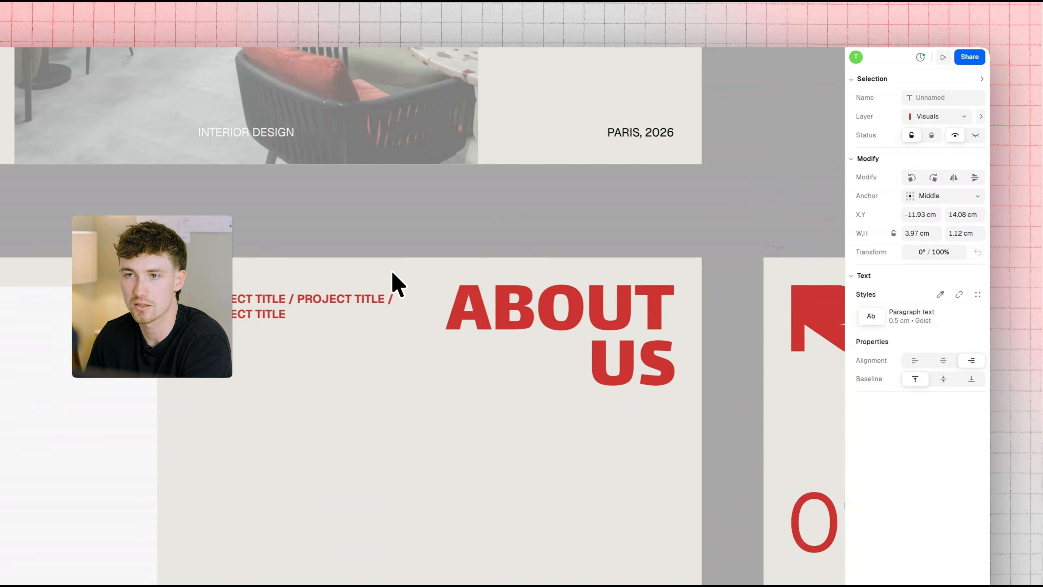
pyautogui.scroll(4, 411, 261)
# - Recolour the Small Title tet style used by the ABOUT US title to blue
pyautogui.scroll(-5, 451, 329)
pyautogui.click(493, 459)
pyautogui.scroll(-4, 533, 411)
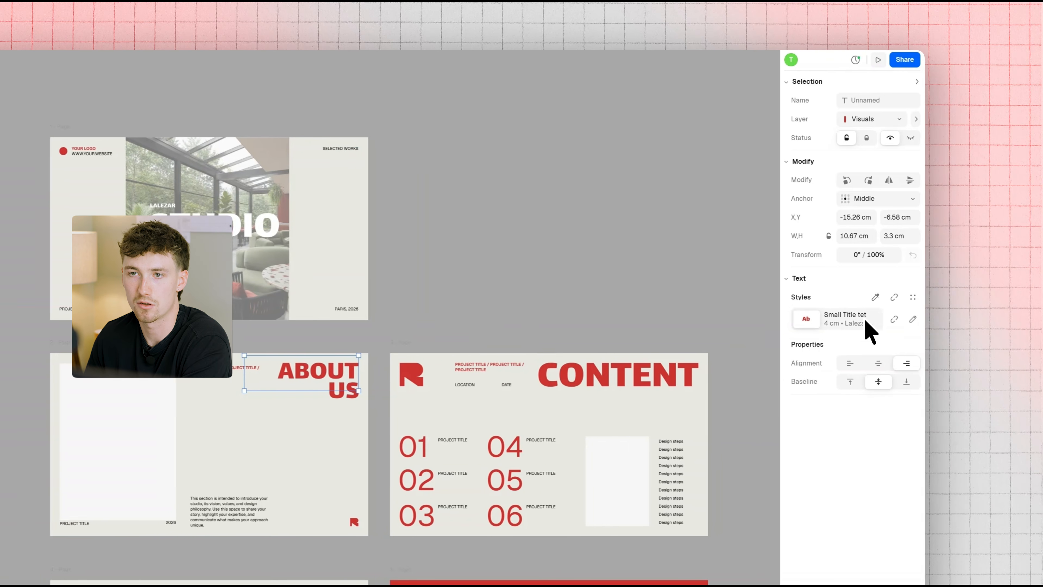
pyautogui.click(953, 318)
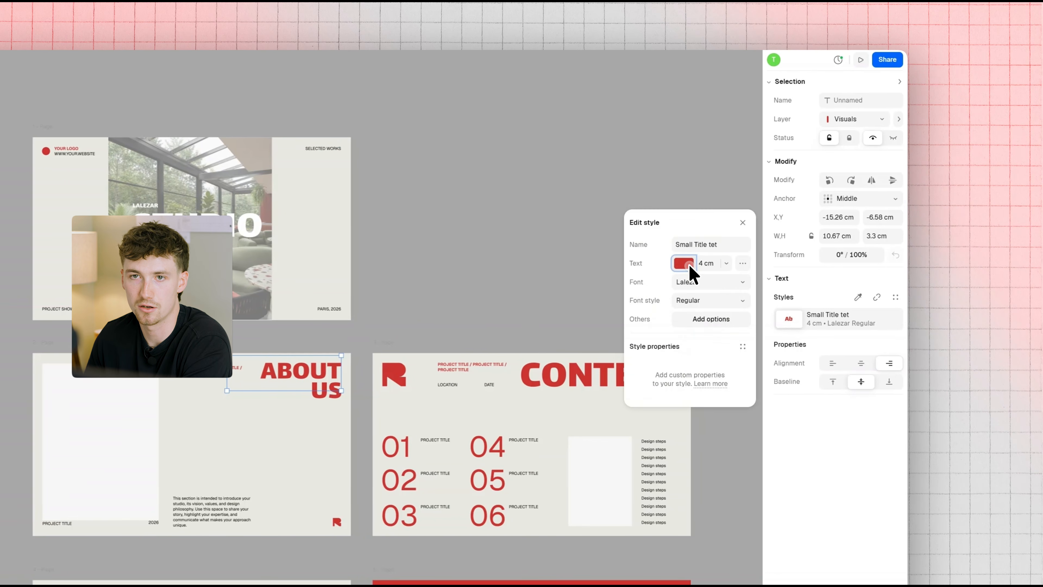
pyautogui.click(684, 263)
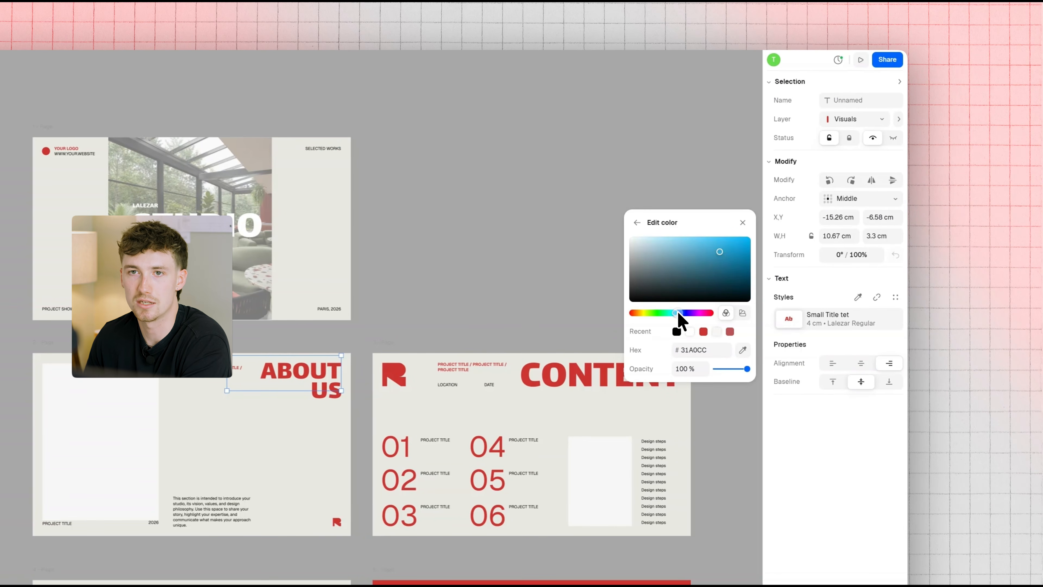
pyautogui.click(560, 276)
pyautogui.moveTo(427, 325); pyautogui.dragTo(376, 158, button='middle')
pyautogui.scroll(-5, 376, 158)
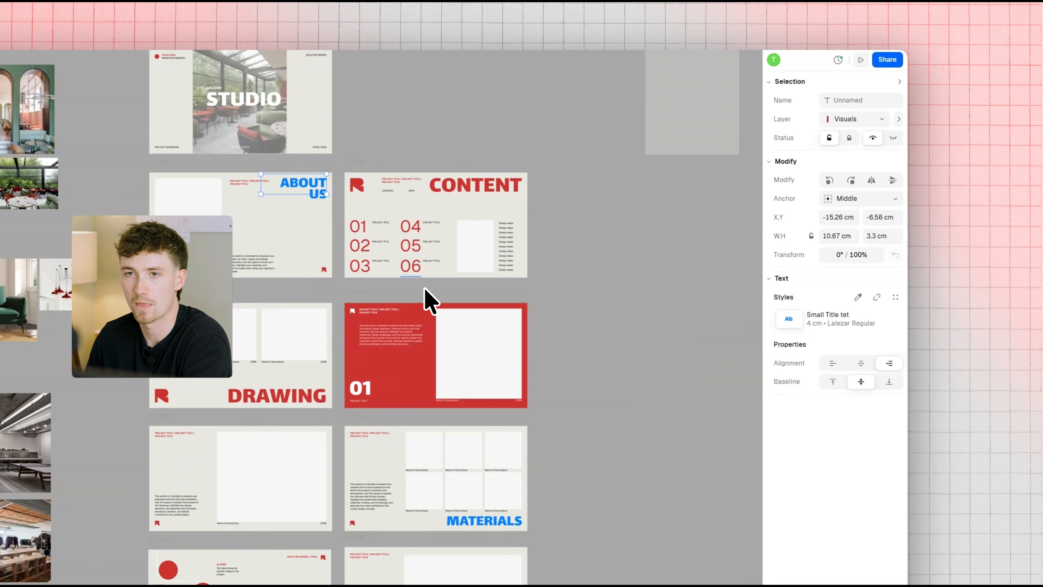
pyautogui.moveTo(426, 286); pyautogui.dragTo(397, 236, button='middle')
pyautogui.scroll(-5, 467, 476)
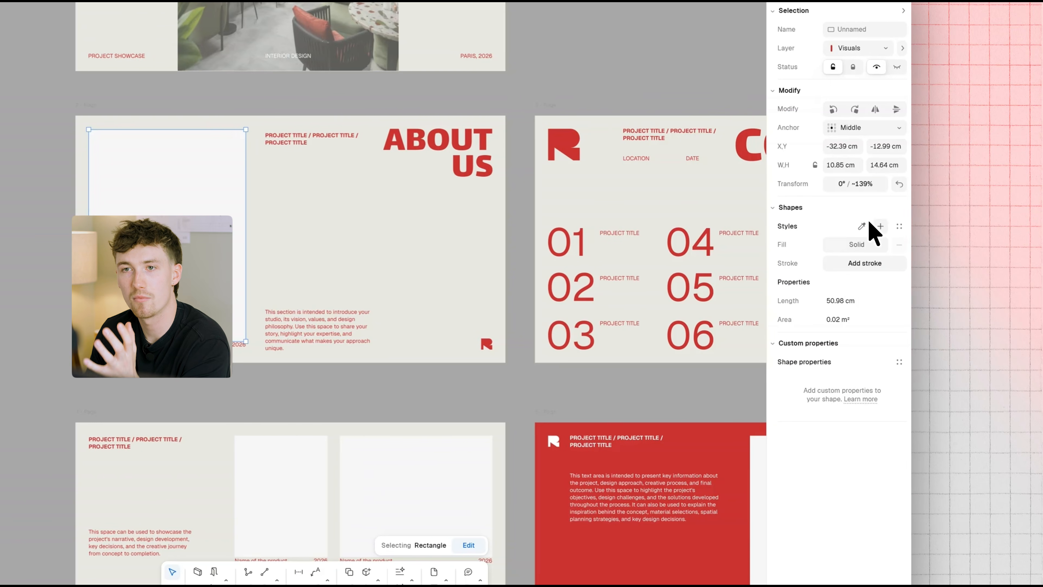
# - Fill the ABOUT US page's image placeholder with the fill sampled from the black-and-white photo of three people at a table
pyautogui.click(917, 225)
pyautogui.scroll(-5, 356, 187)
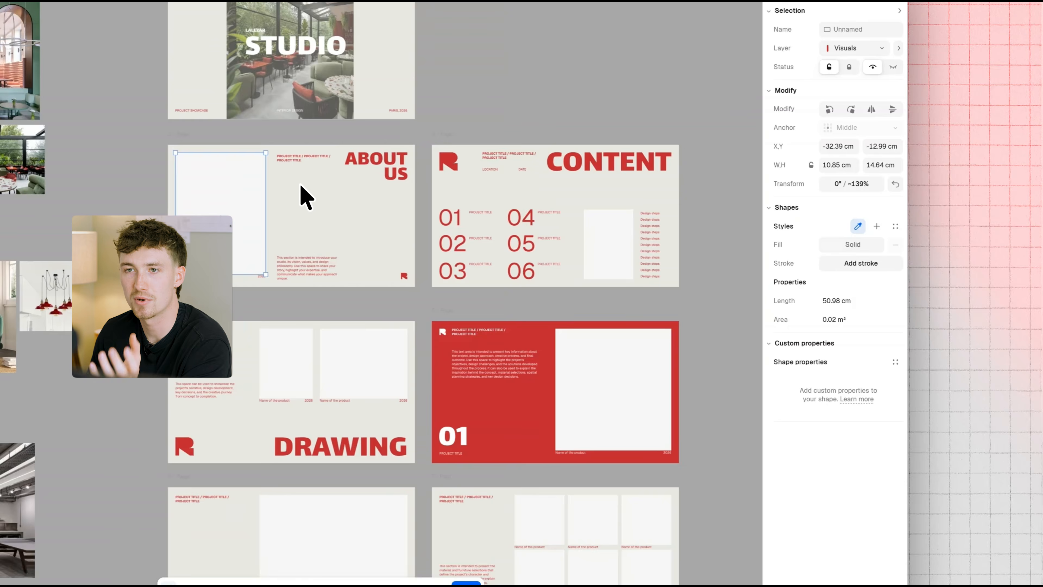
pyautogui.moveTo(359, 188); pyautogui.dragTo(538, 210, button='middle')
pyautogui.click(53, 103)
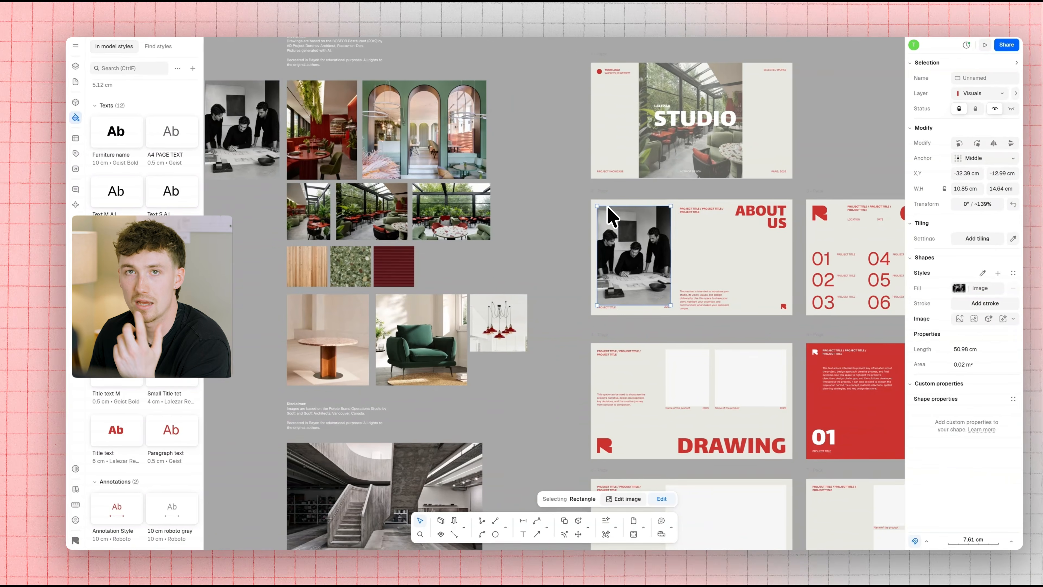
pyautogui.click(646, 259)
# - Replace the ABOUT US page's description with the studio statement beginning "At the heart of our practice lies a bold vision"
pyautogui.scroll(3, 646, 259)
pyautogui.scroll(3, 614, 250)
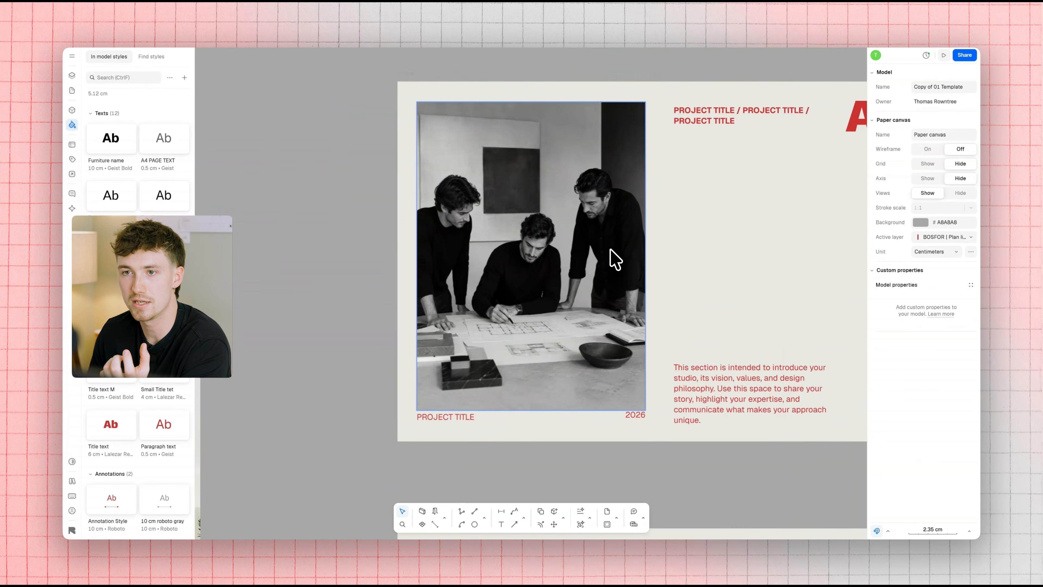
pyautogui.scroll(-3, 518, 287)
pyautogui.scroll(3, 603, 321)
pyautogui.doubleClick(544, 379)
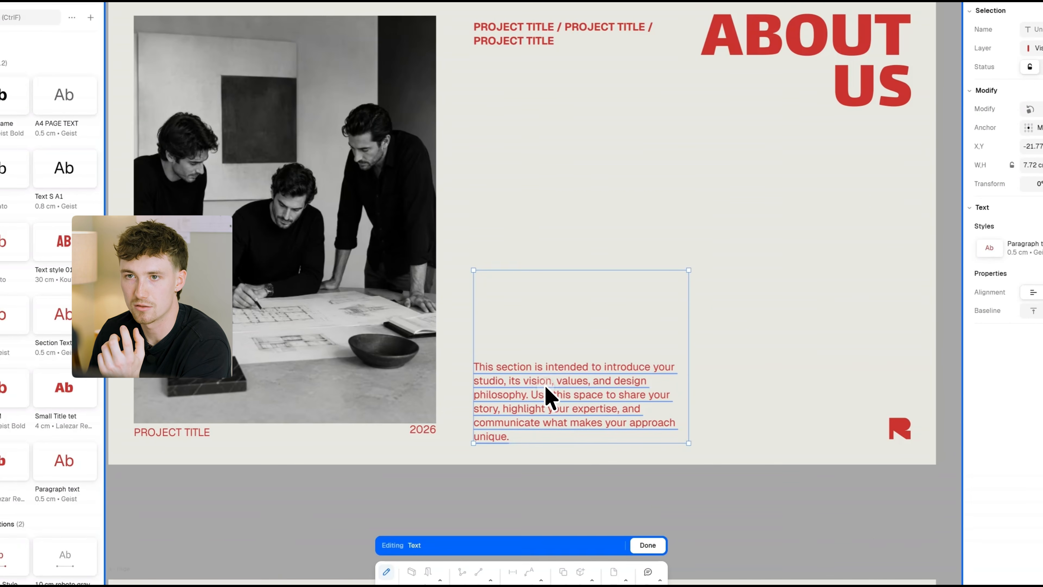
pyautogui.write('At the heart of our practice lies a bold vision: to create interiors that are timeless, expressive, and deeply human. We blend architectural thinking with refined materiality to design spaces that feel both effortless and impactful—spaces that enhance the way people live, work, and experience the world.')
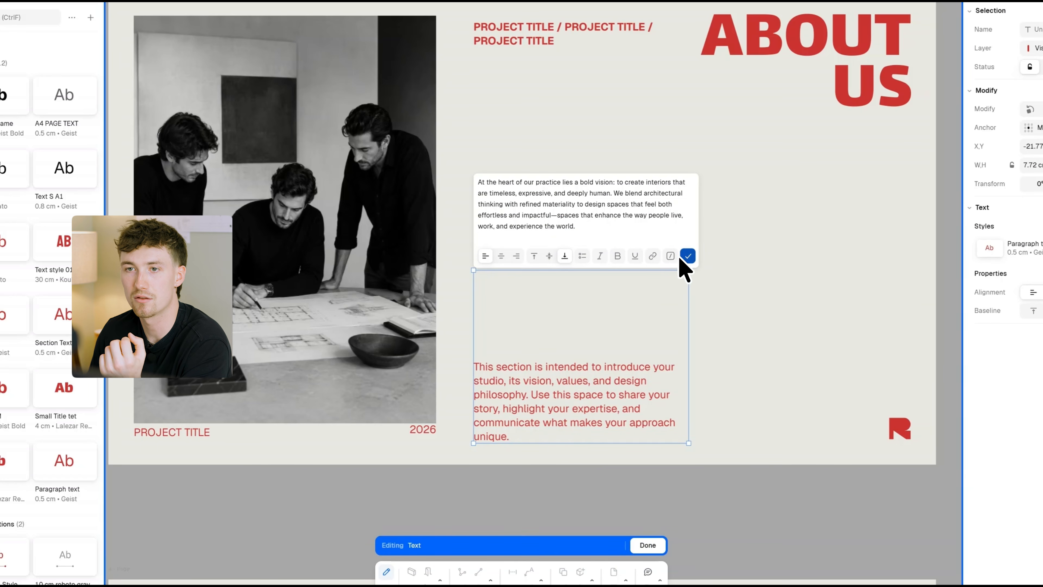
pyautogui.click(688, 256)
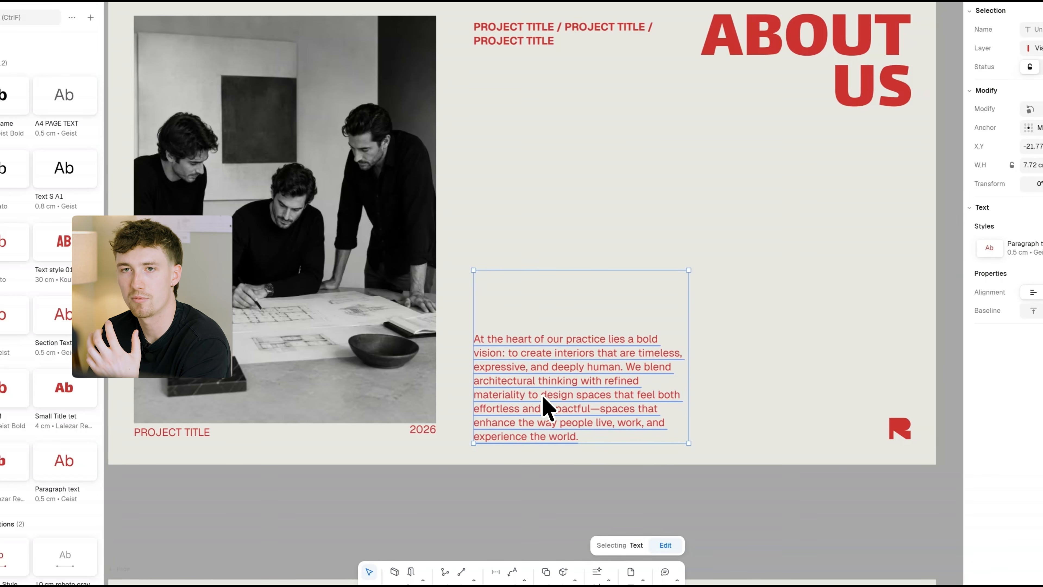
# - Change the PROJECT TITLE caption under the ABOUT US photo to "PARIS, FRANCE"
pyautogui.moveTo(583, 206); pyautogui.dragTo(749, 178, button='middle')
pyautogui.doubleClick(387, 378)
pyautogui.write('PARIS, FRANCE')
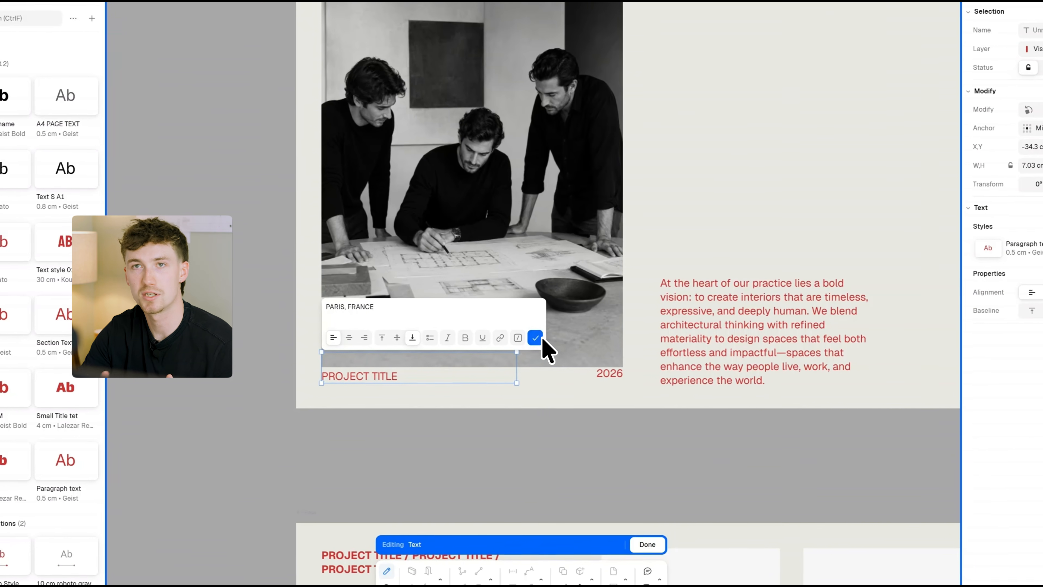
pyautogui.click(532, 328)
pyautogui.press('Escape')
pyautogui.scroll(-3, 421, 351)
pyautogui.moveTo(488, 298); pyautogui.dragTo(390, 353, button='middle')
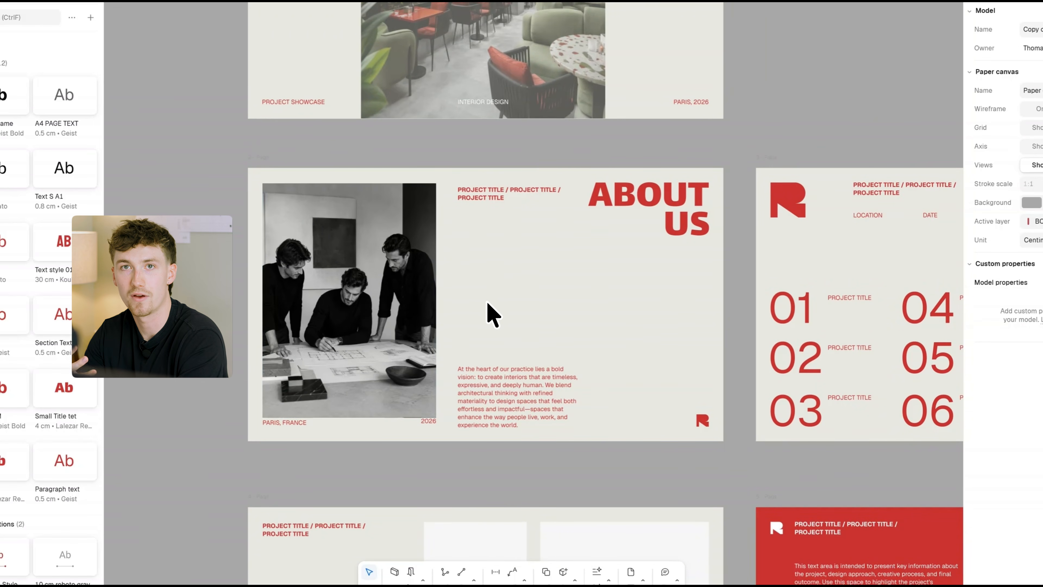
# - Fill the MATERIALS page's upper middle and upper right placeholders with the sampled green terrazzo and dark red material images
pyautogui.scroll(3, 440, 302)
pyautogui.scroll(-3, 441, 300)
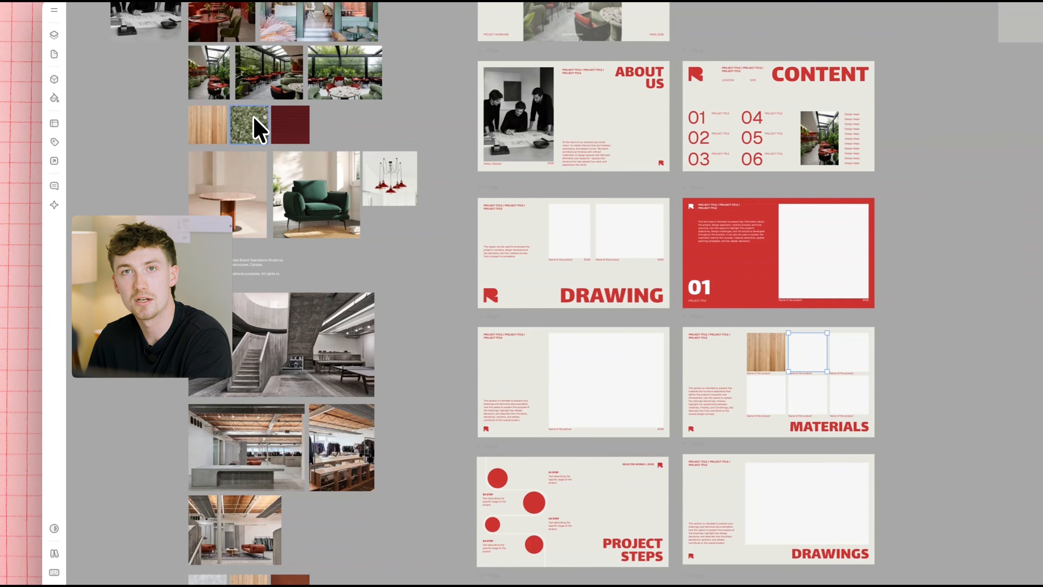
pyautogui.click(72, 117)
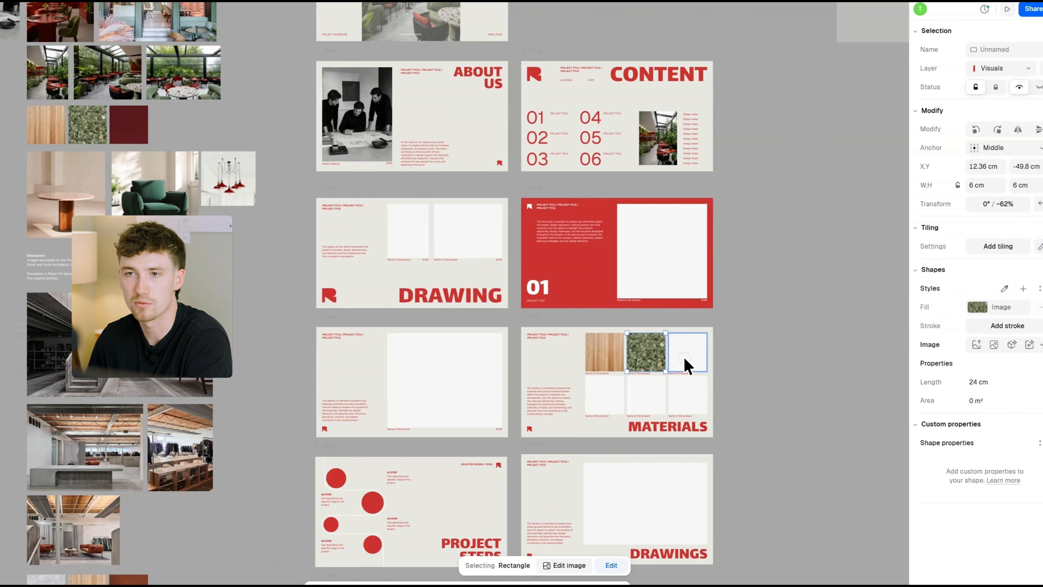
pyautogui.click(667, 358)
pyautogui.click(897, 245)
pyautogui.click(20, 124)
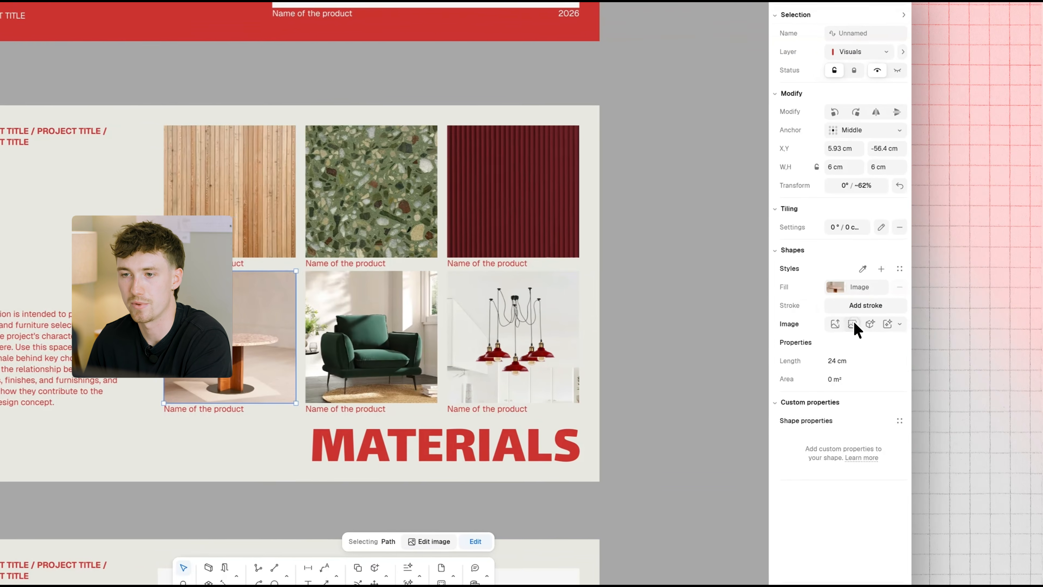
# - Remove the backgrounds from the table, armchair and pendant lamp images on the MATERIALS page and align the cut-outs with their tiles
pyautogui.click(934, 317)
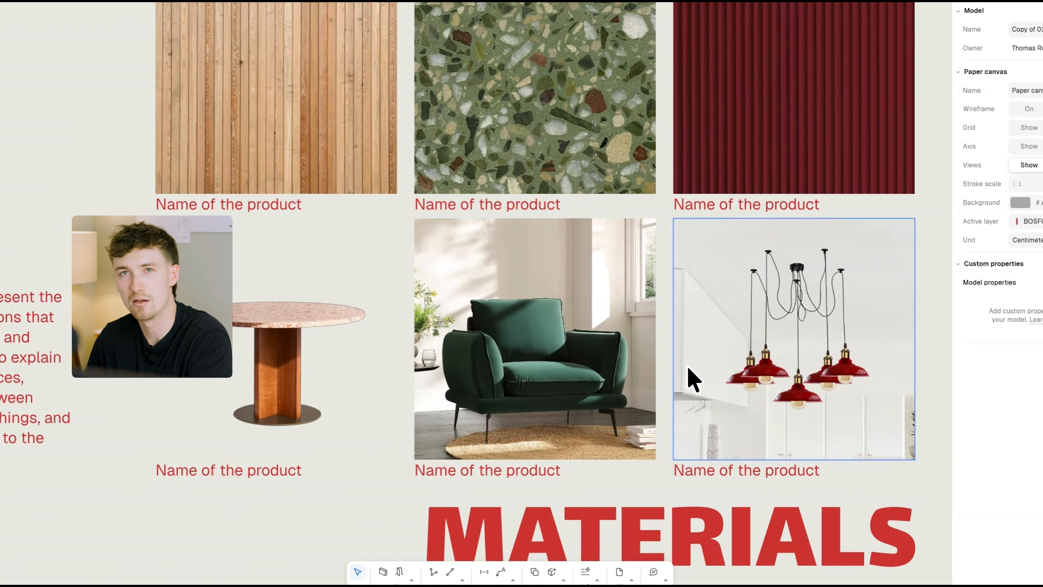
pyautogui.click(575, 352)
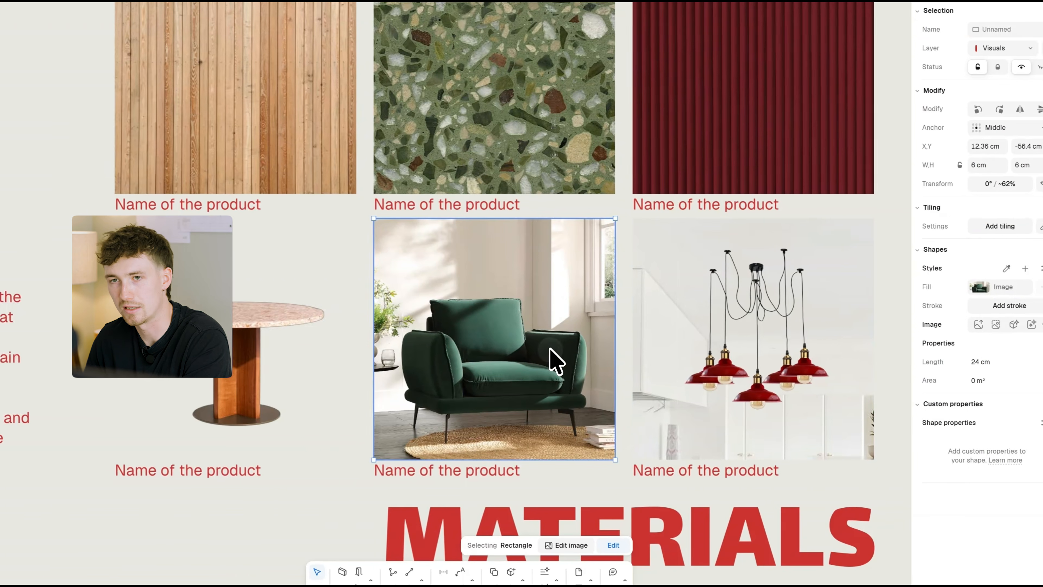
pyautogui.click(1008, 324)
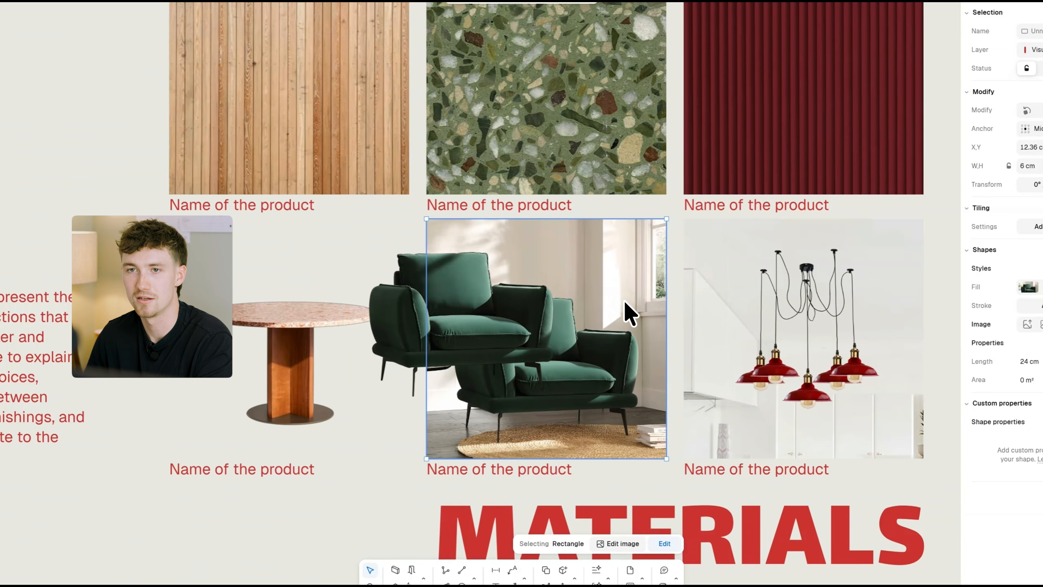
pyautogui.moveTo(631, 315); pyautogui.dragTo(575, 338)
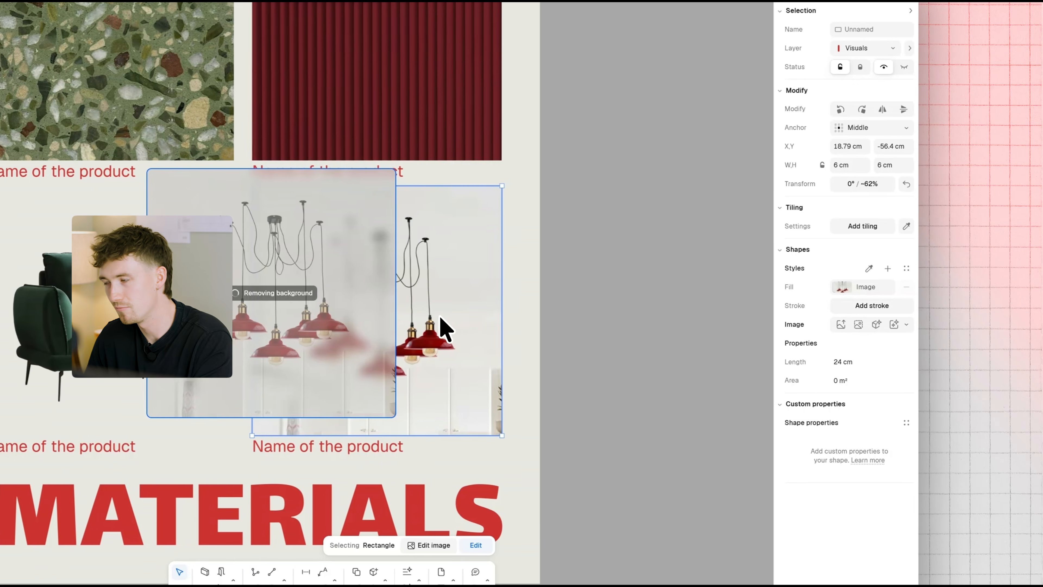
pyautogui.moveTo(319, 298); pyautogui.dragTo(423, 306)
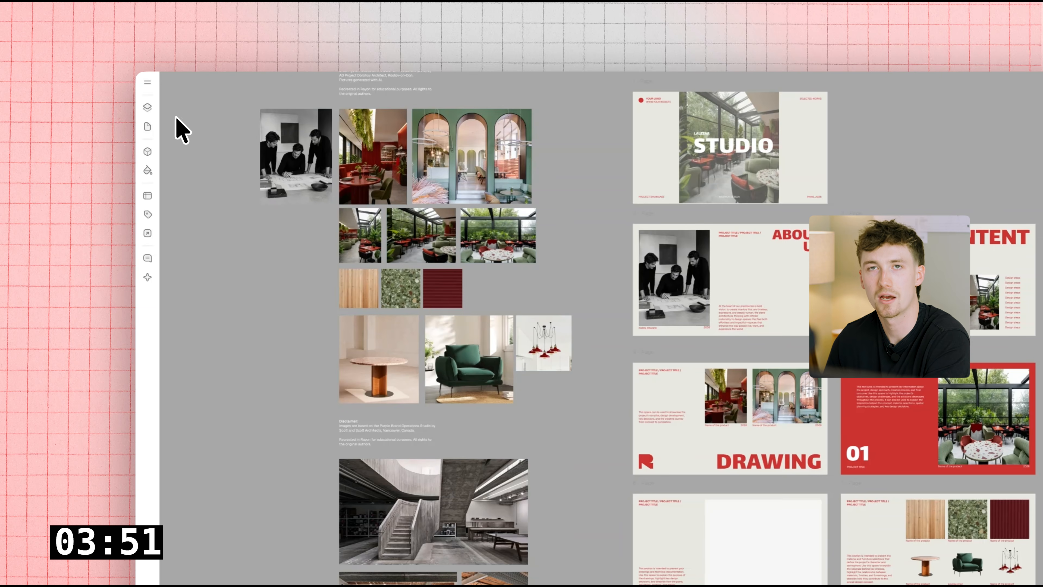
# - Switch to the Drawings model canvas and examine the restaurant's elevation, section and floor plan
pyautogui.click(147, 107)
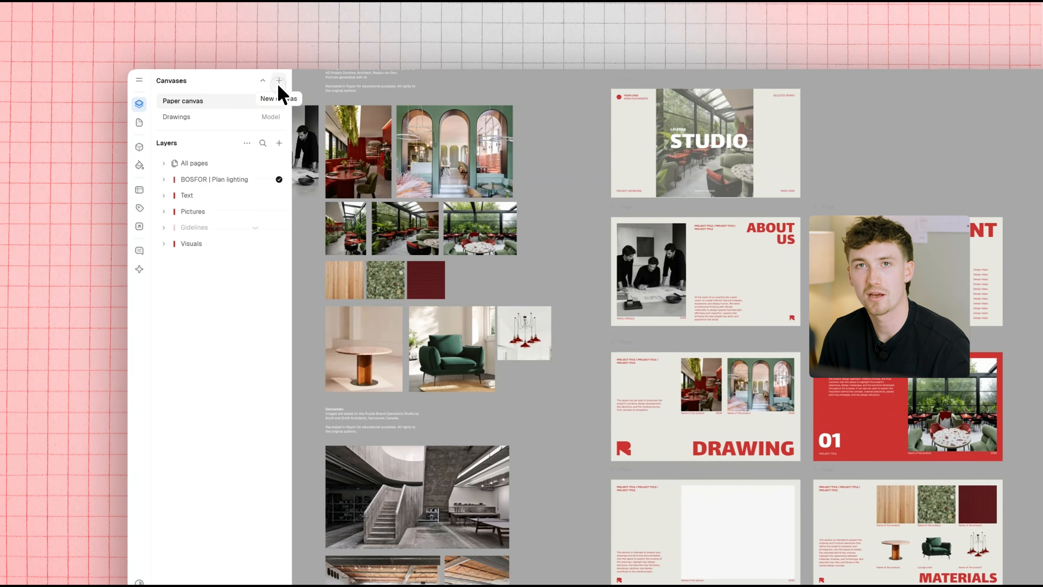
pyautogui.click(184, 56)
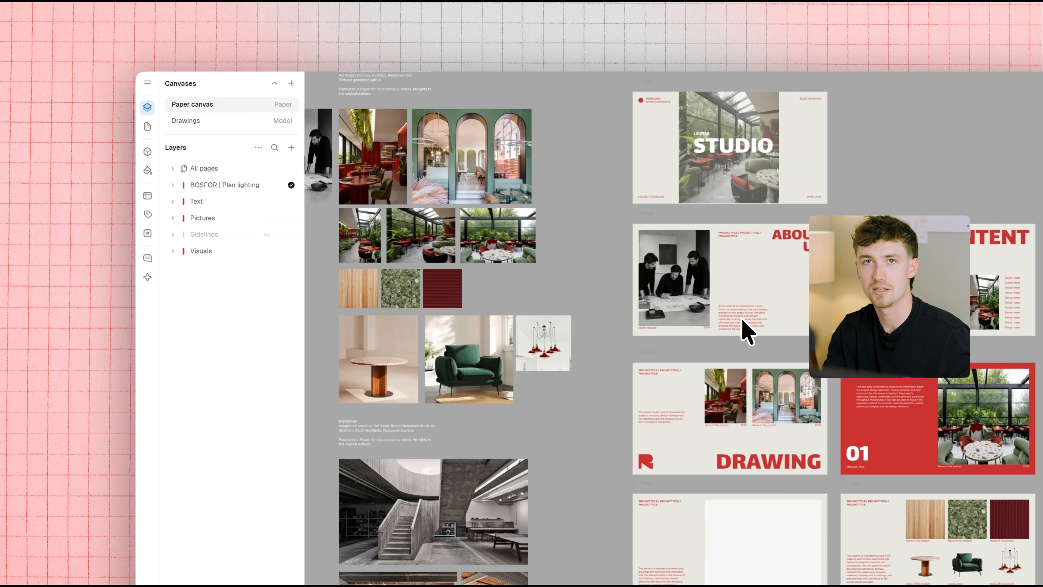
pyautogui.click(226, 120)
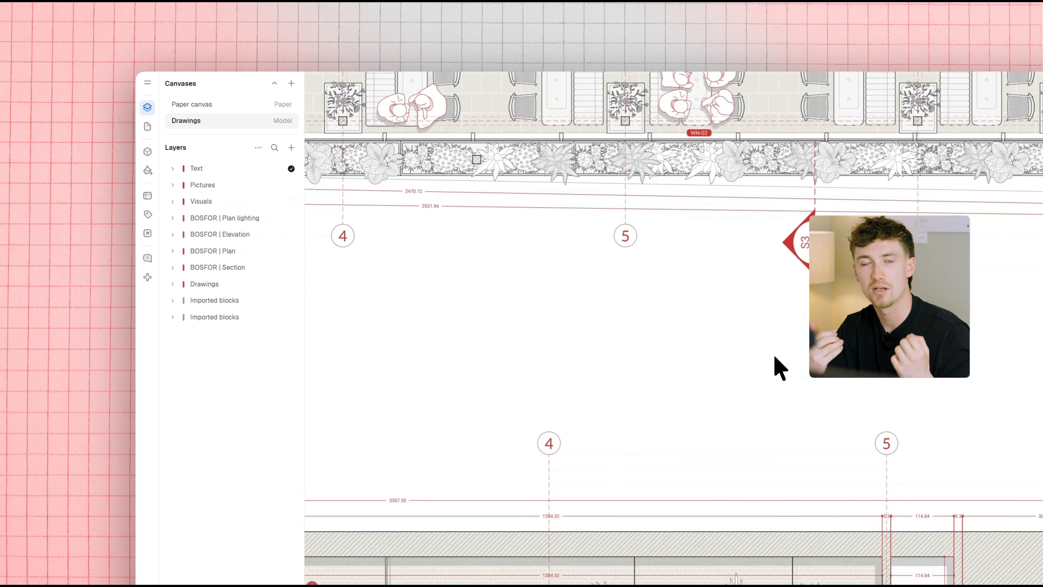
pyautogui.scroll(-6, 774, 356)
pyautogui.moveTo(740, 294); pyautogui.dragTo(723, 412, button='middle')
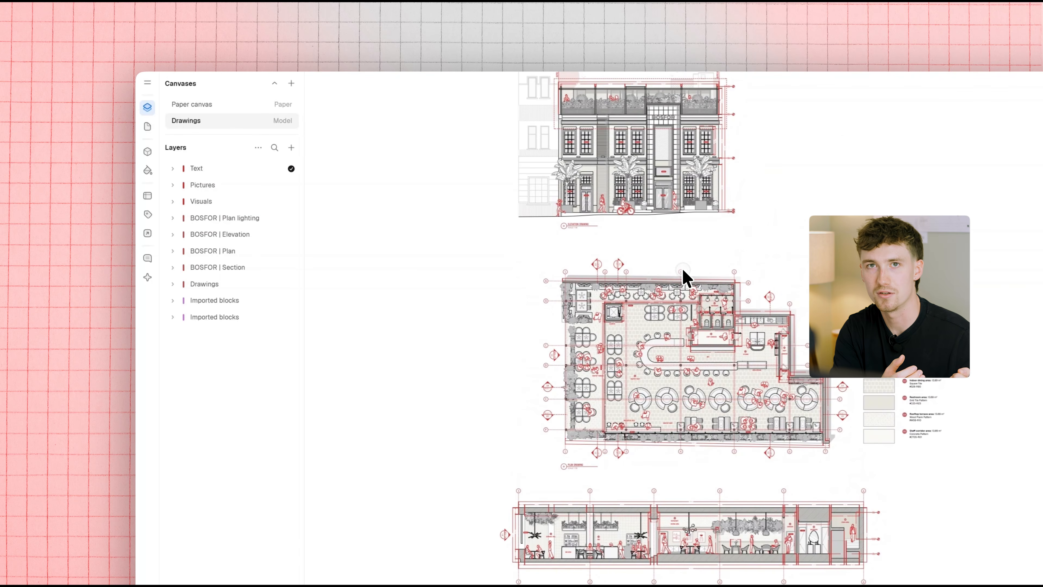
pyautogui.scroll(5, 678, 384)
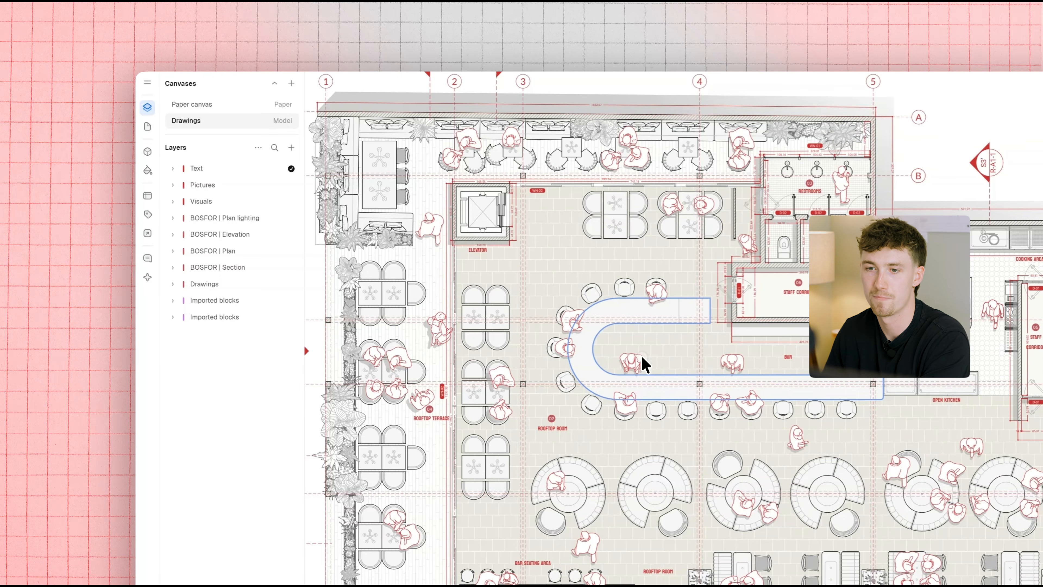
pyautogui.scroll(-3, 642, 358)
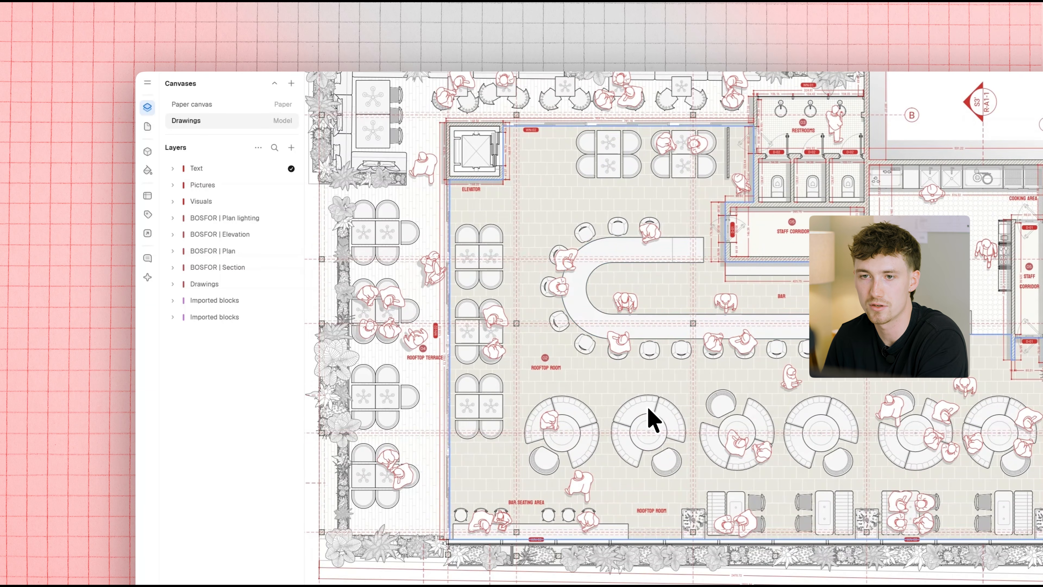
# - Examine the restaurant's elevation drawing, including its windows, doors, planting, tags and title
pyautogui.scroll(-5, 647, 404)
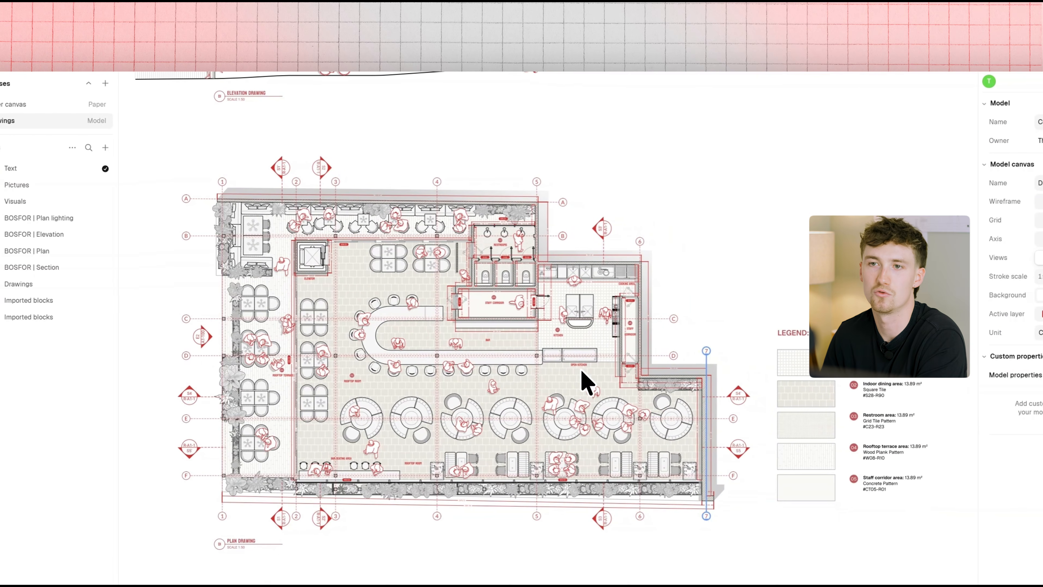
pyautogui.moveTo(496, 274); pyautogui.dragTo(565, 409, button='middle')
pyautogui.moveTo(500, 239); pyautogui.dragTo(518, 260, button='middle')
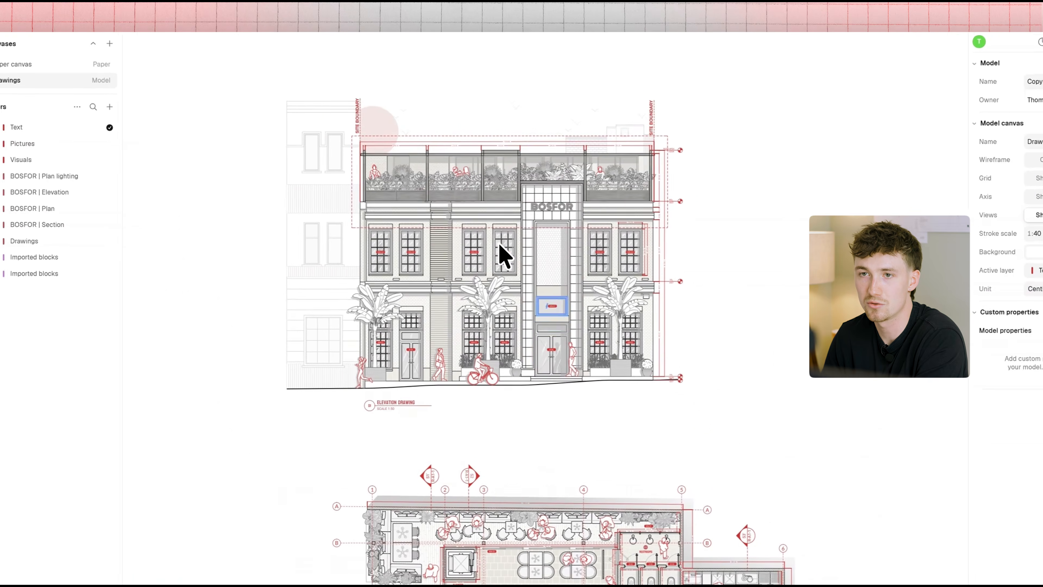
pyautogui.scroll(5, 512, 195)
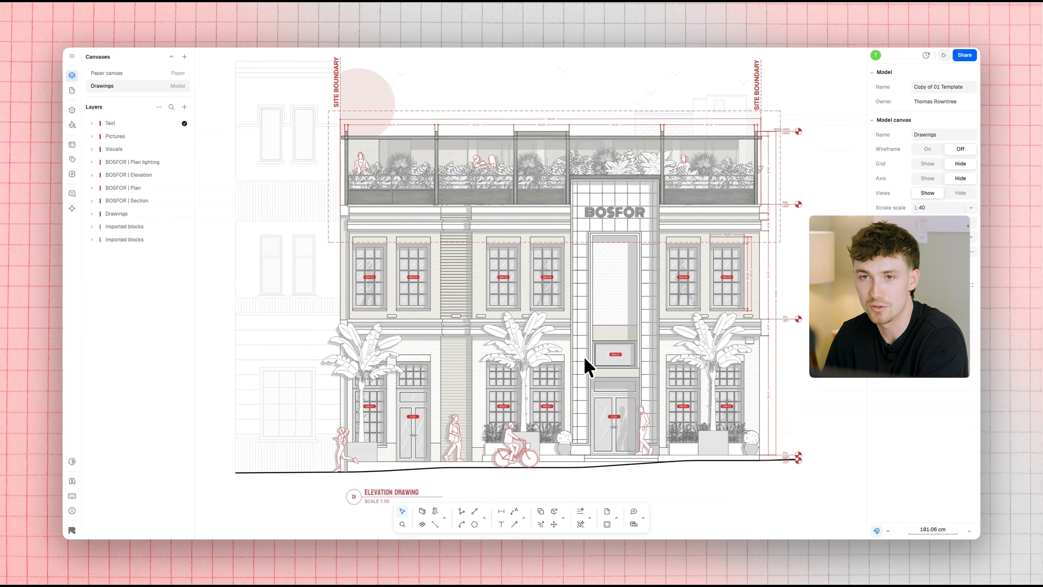
pyautogui.scroll(5, 435, 158)
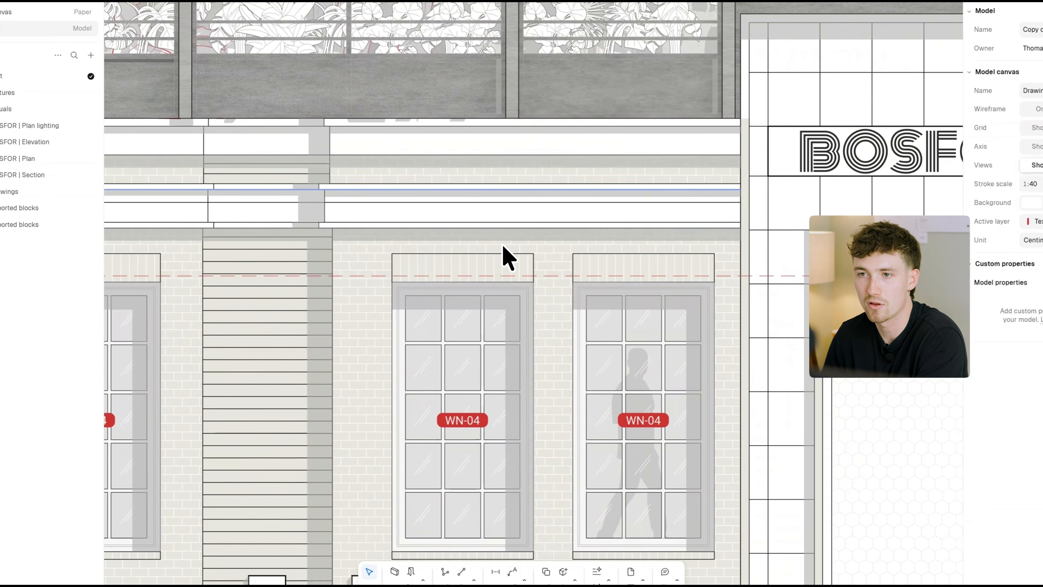
pyautogui.scroll(-4, 509, 247)
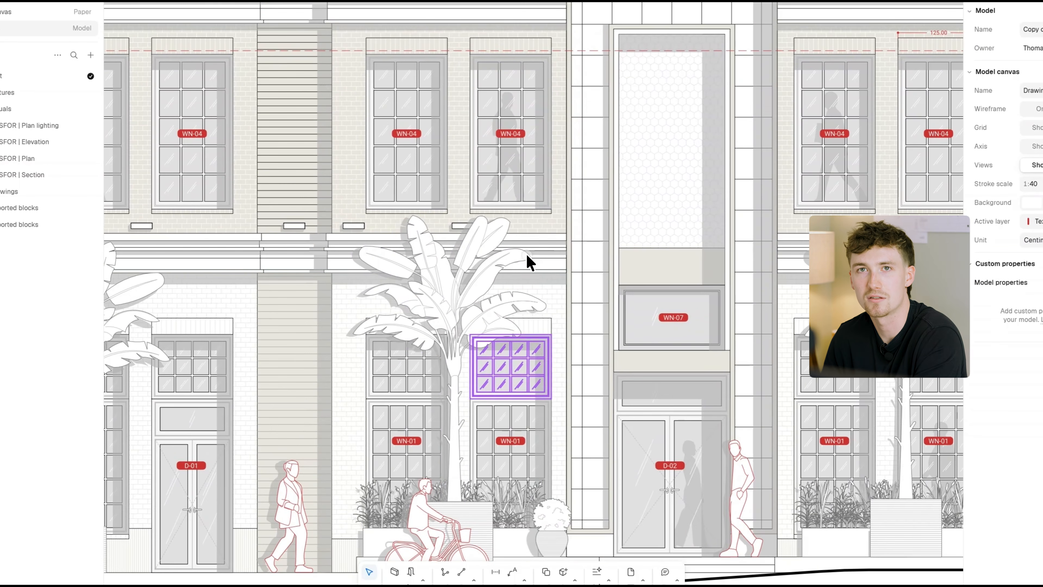
pyautogui.scroll(-5, 425, 306)
pyautogui.scroll(-5, 496, 310)
pyautogui.scroll(3, 314, 198)
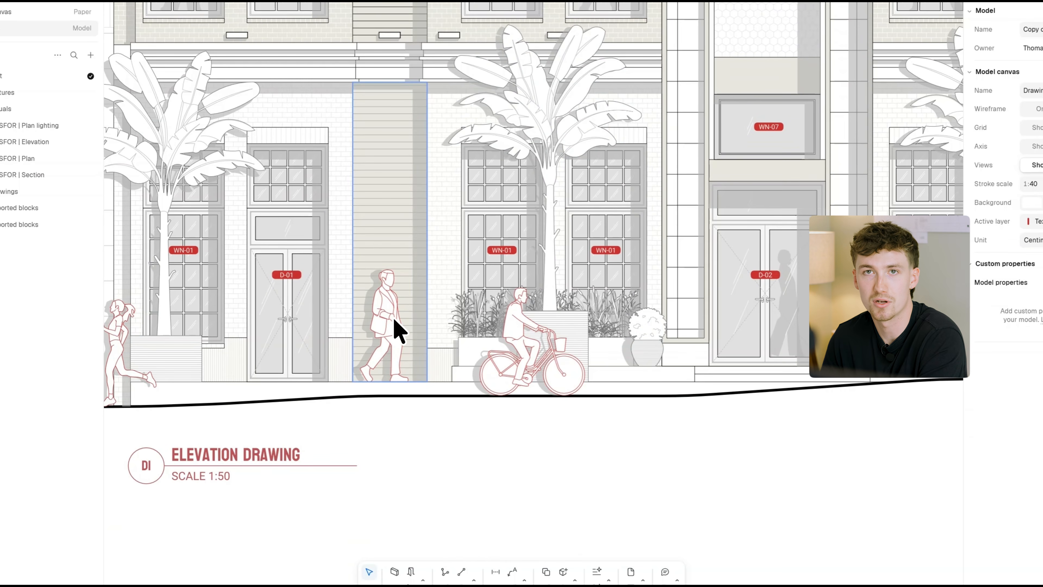
pyautogui.scroll(-4, 470, 312)
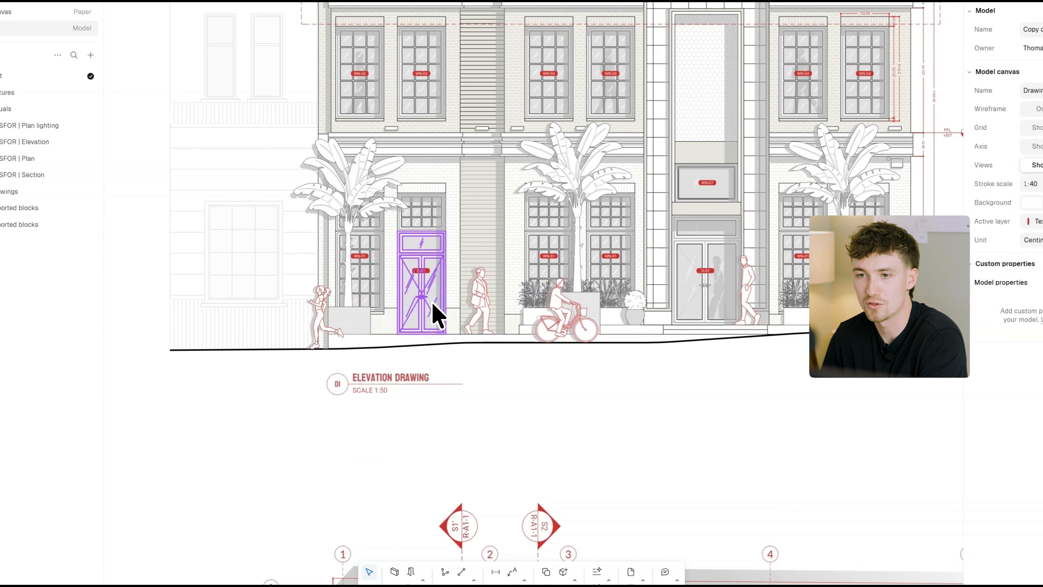
# - Look over the floor plan with its rooms and materials legend, and the section drawing below it
pyautogui.scroll(-5, 435, 305)
pyautogui.scroll(-4, 514, 219)
pyautogui.scroll(5, 515, 222)
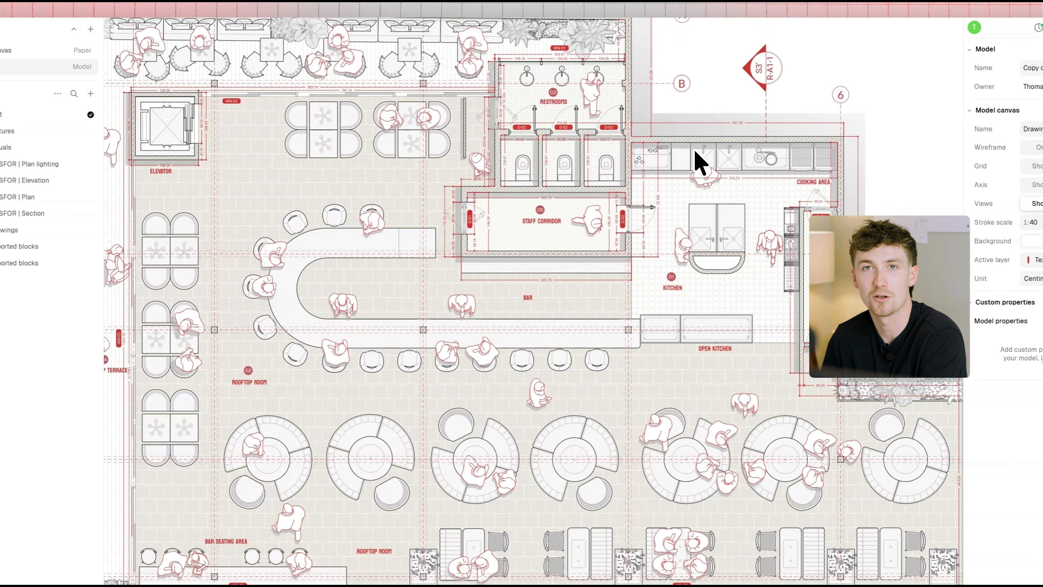
pyautogui.scroll(-4, 571, 198)
pyautogui.moveTo(629, 498); pyautogui.dragTo(421, 259, button='middle')
pyautogui.moveTo(772, 213); pyautogui.dragTo(584, 208, button='middle')
pyautogui.moveTo(504, 128); pyautogui.dragTo(504, 236, button='middle')
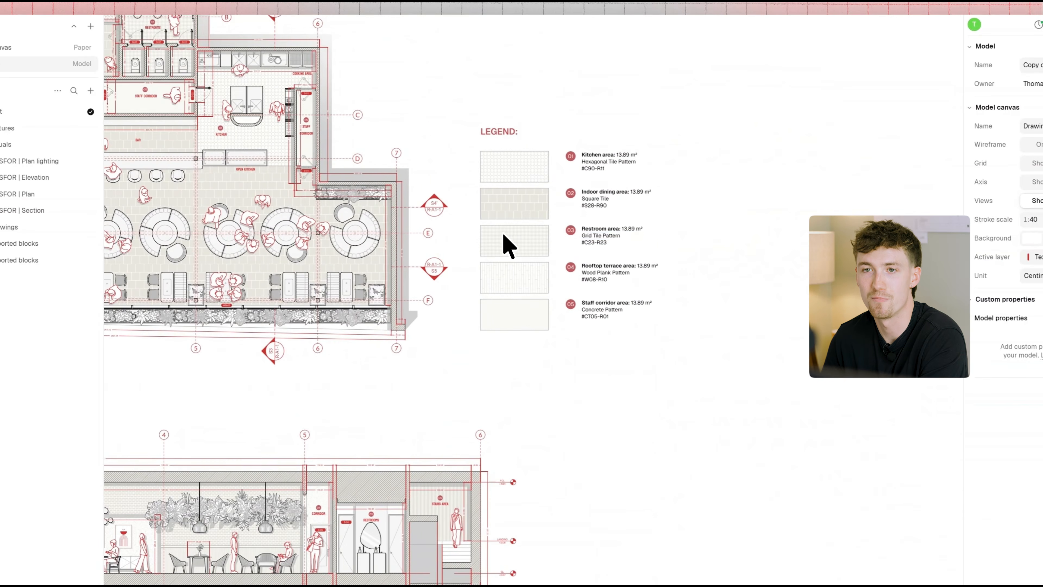
pyautogui.scroll(-6, 509, 247)
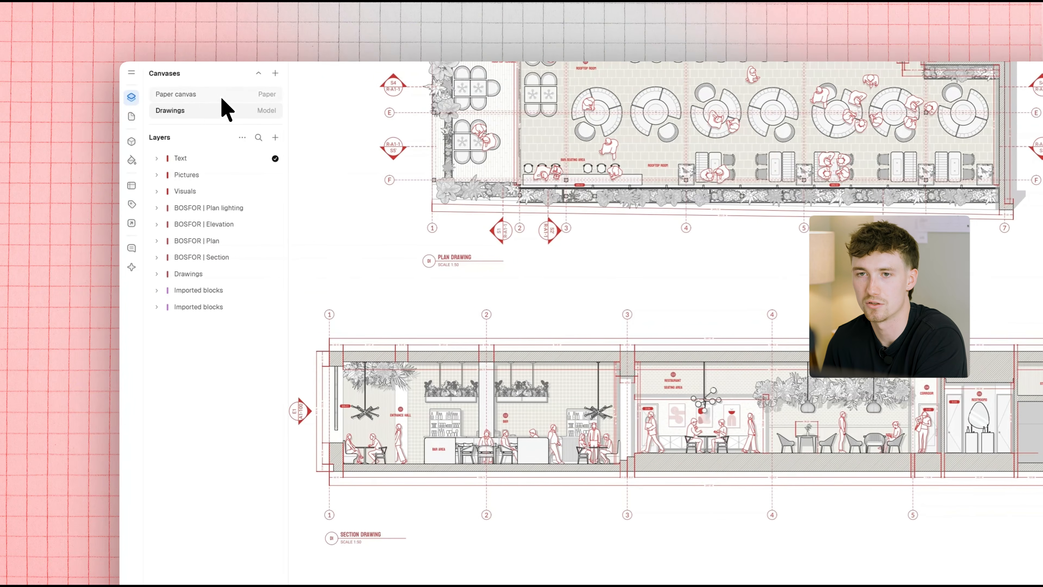
# - Switch to the Paper canvas and create a new layer named "View"
pyautogui.click(223, 98)
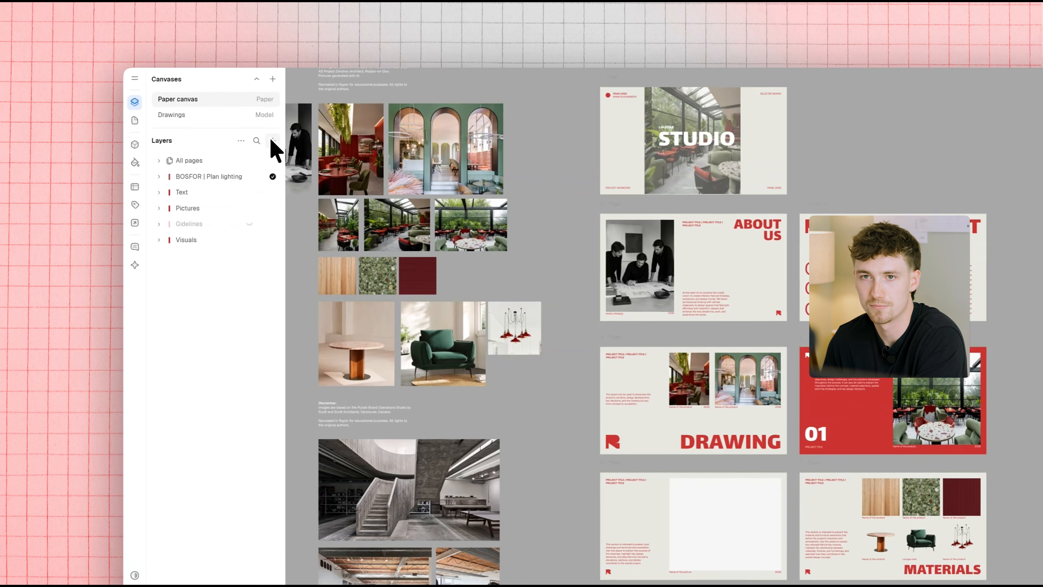
pyautogui.click(185, 107)
pyautogui.click(299, 169)
pyautogui.write('Vo')
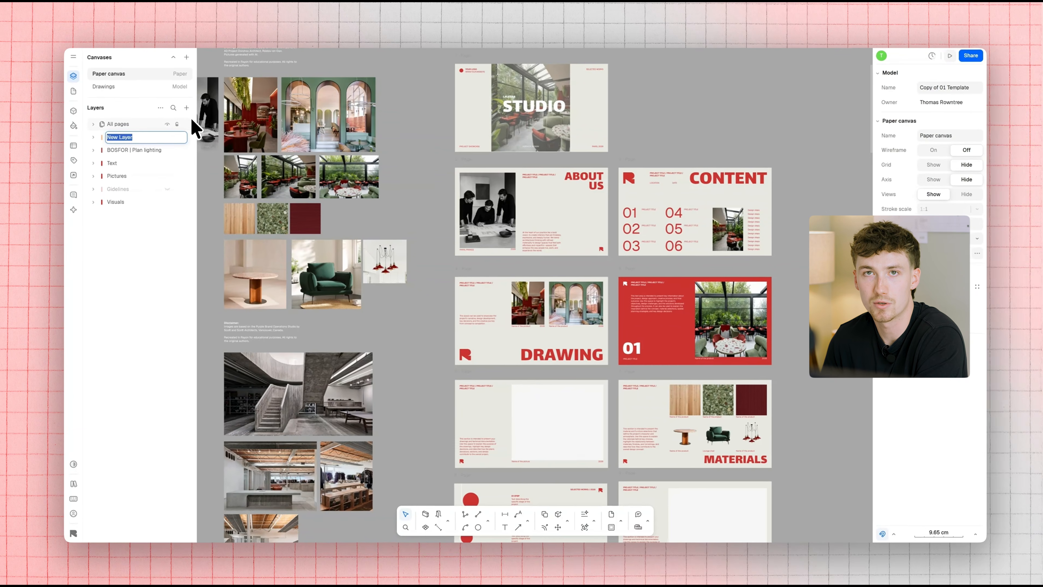
pyautogui.write('iew')
pyautogui.press('Return')
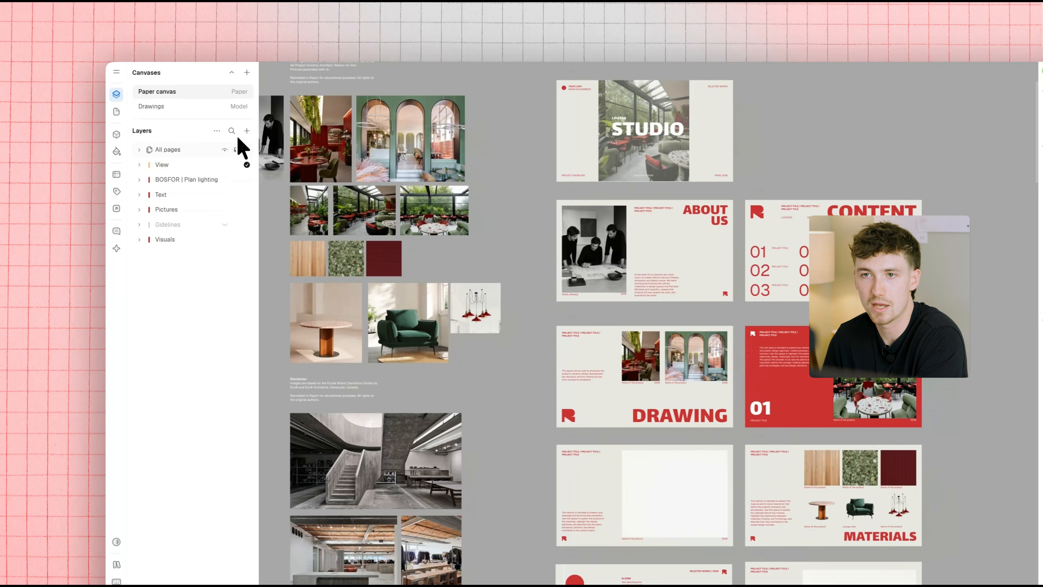
# - Insert a view of the Drawings canvas, about 105 by 77 cm, in the empty area beside the presentation pages
pyautogui.click(185, 106)
pyautogui.moveTo(197, 148)
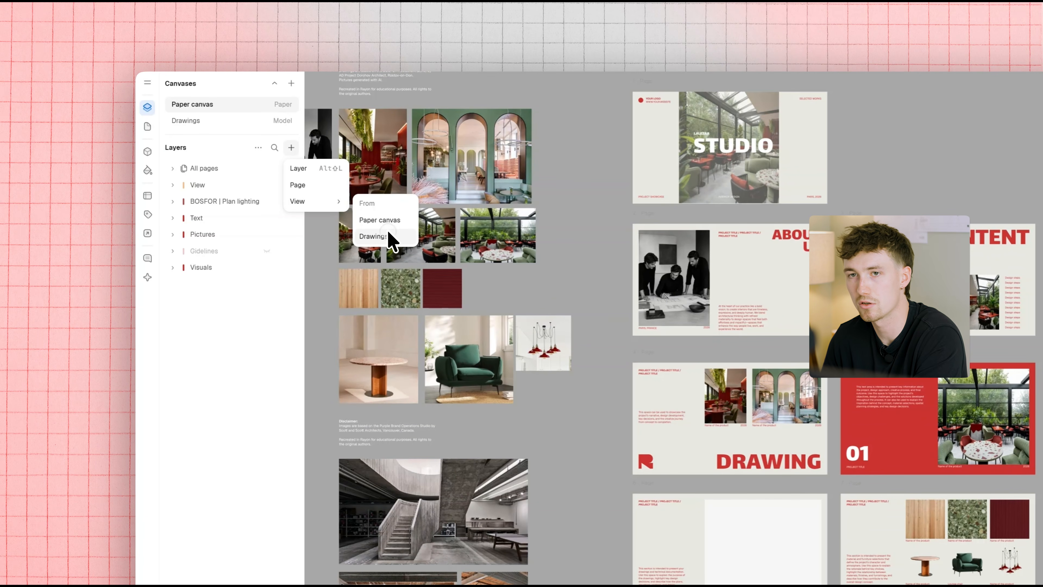
pyautogui.scroll(-5, 553, 349)
pyautogui.moveTo(557, 376); pyautogui.dragTo(772, 514)
pyautogui.moveTo(641, 379); pyautogui.dragTo(356, 322, button='middle')
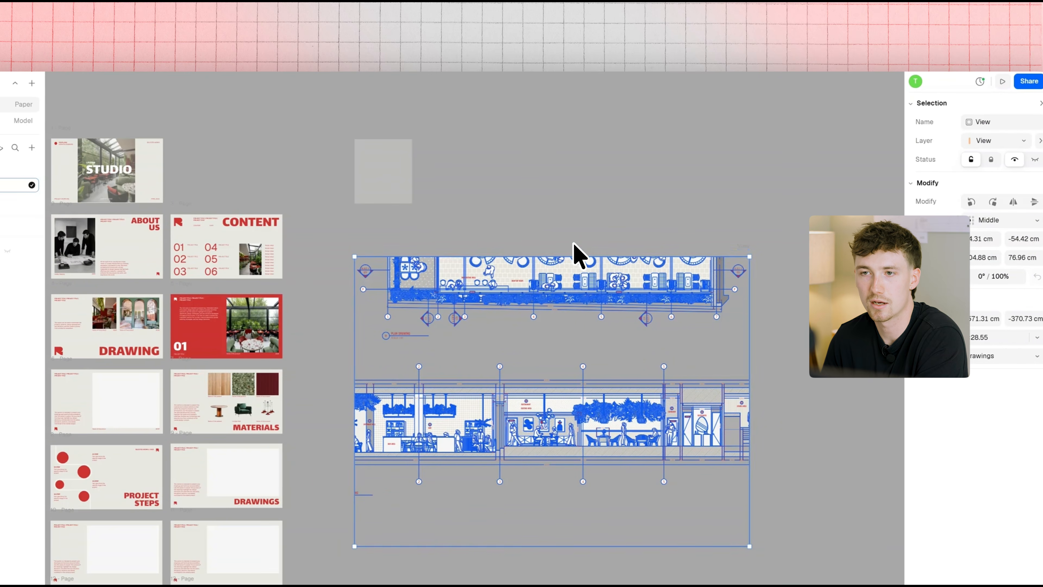
# - Shrink the inserted drawings view to about 97 by 71 cm and set its scale to 1:100
pyautogui.moveTo(771, 218)
pyautogui.mouseDown()
pyautogui.moveTo(782, 198)
pyautogui.moveTo(741, 259)
pyautogui.moveTo(703, 279)
pyautogui.moveTo(717, 277)
pyautogui.mouseUp()
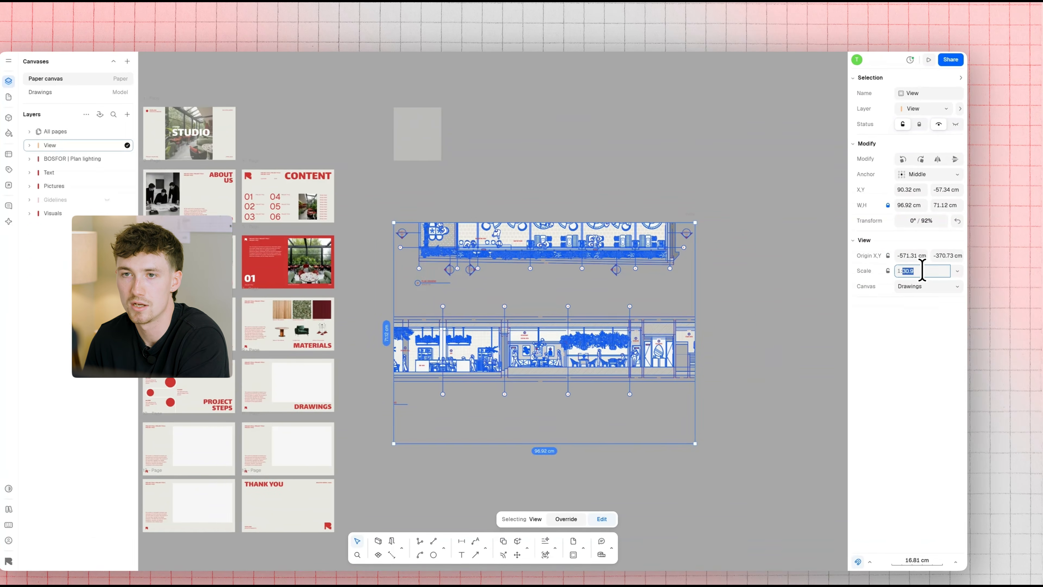
pyautogui.write('100')
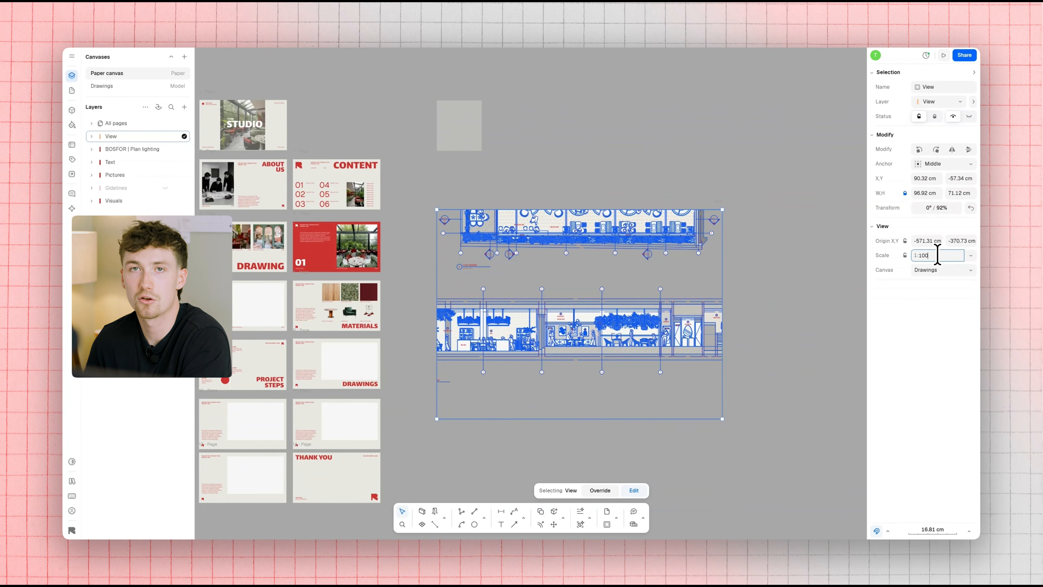
pyautogui.press('Return')
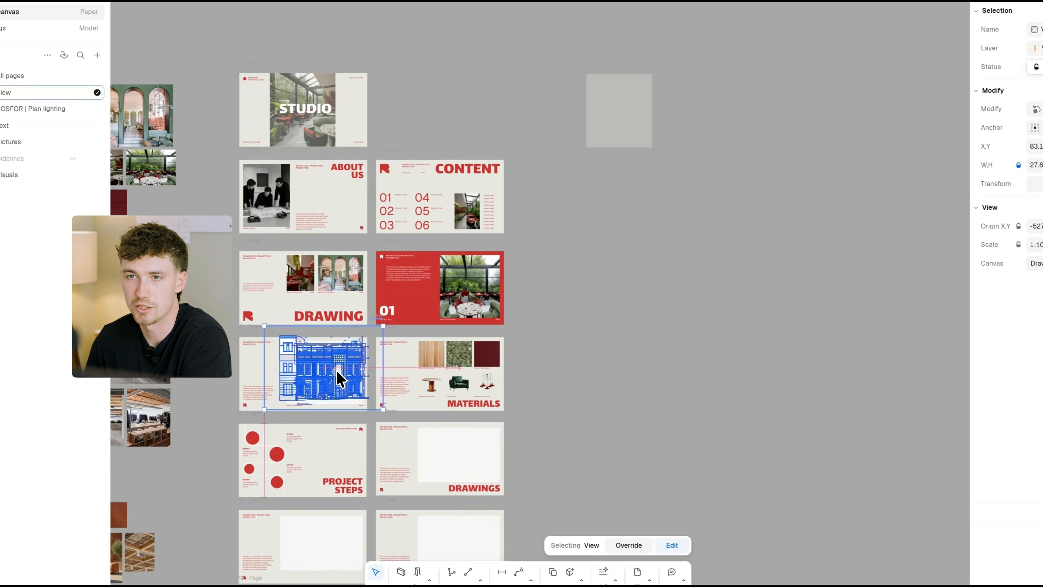
# - Set the elevation view's scale to 1:150 and adjust its frame to fit the placeholder on the page beside MATERIALS
pyautogui.scroll(5, 340, 373)
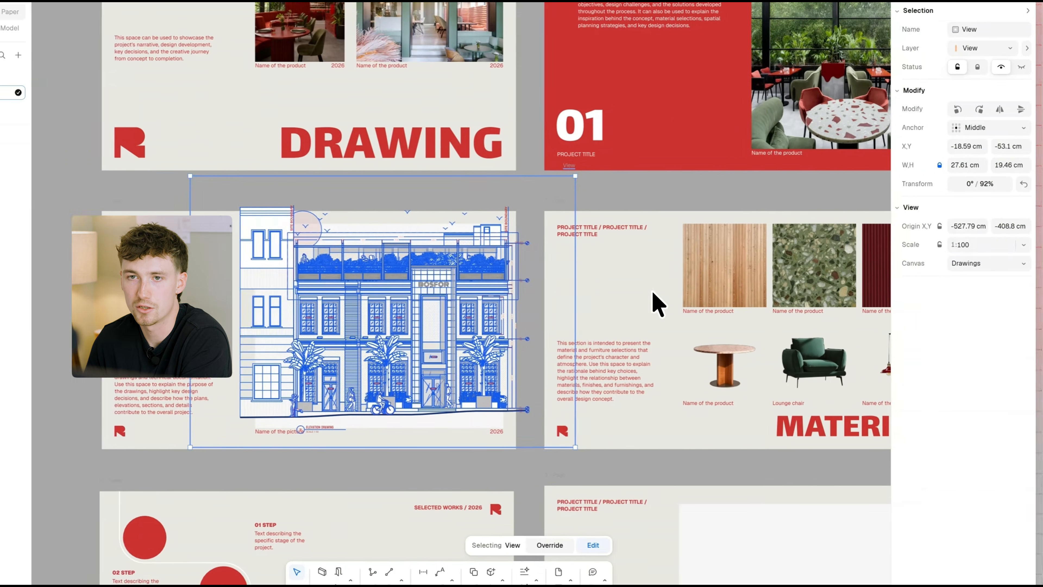
pyautogui.click(976, 244)
pyautogui.write('150')
pyautogui.press('Return')
pyautogui.doubleClick(314, 307)
pyautogui.moveTo(314, 308)
pyautogui.mouseDown()
pyautogui.moveTo(294, 178)
pyautogui.moveTo(291, 281)
pyautogui.mouseUp()
pyautogui.press('Escape')
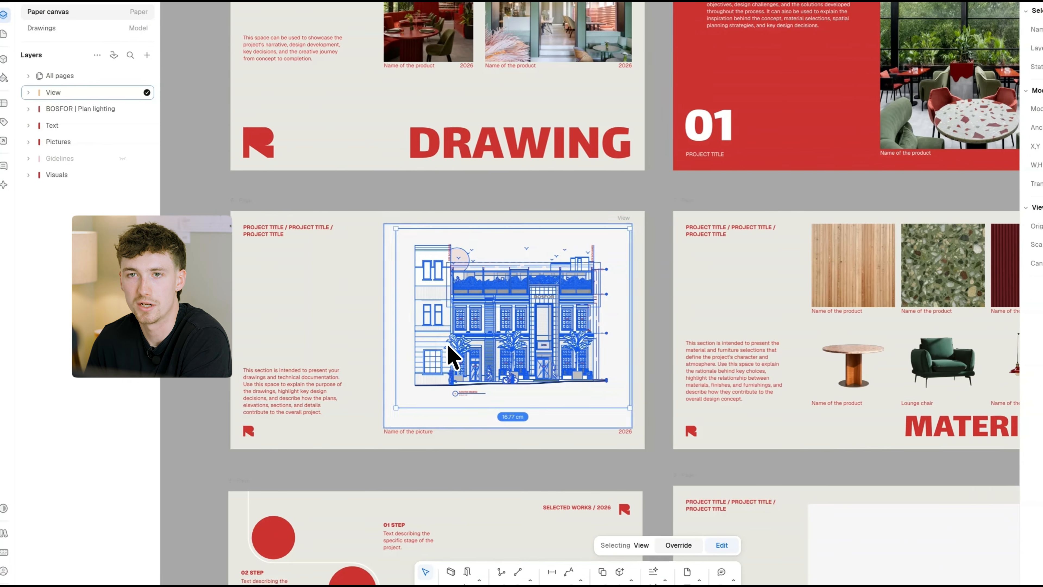
# - Remove the white placeholder behind the floor plan view on the DRAWINGS page
pyautogui.scroll(5, 271, 335)
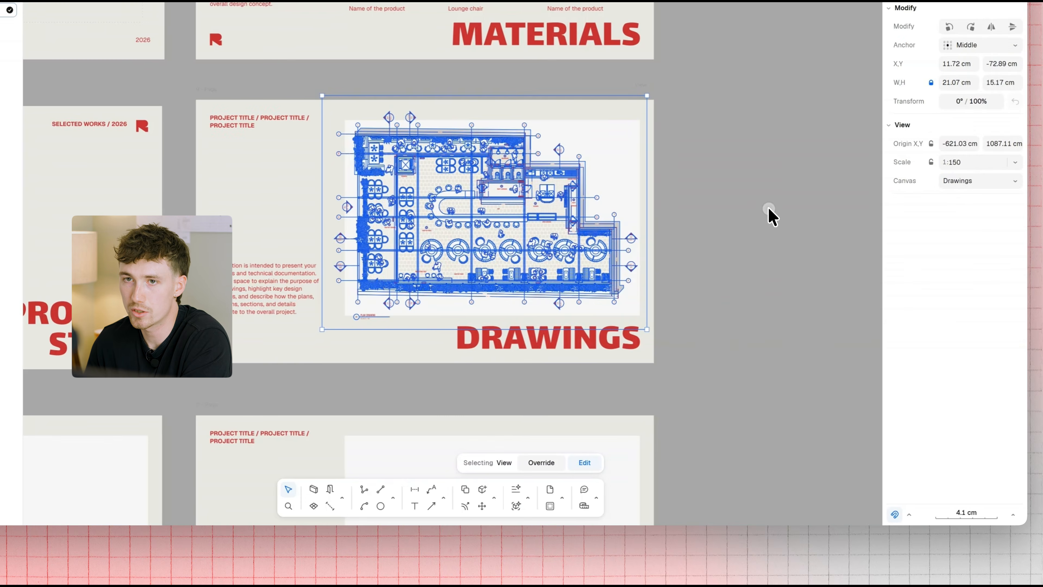
pyautogui.click(768, 207)
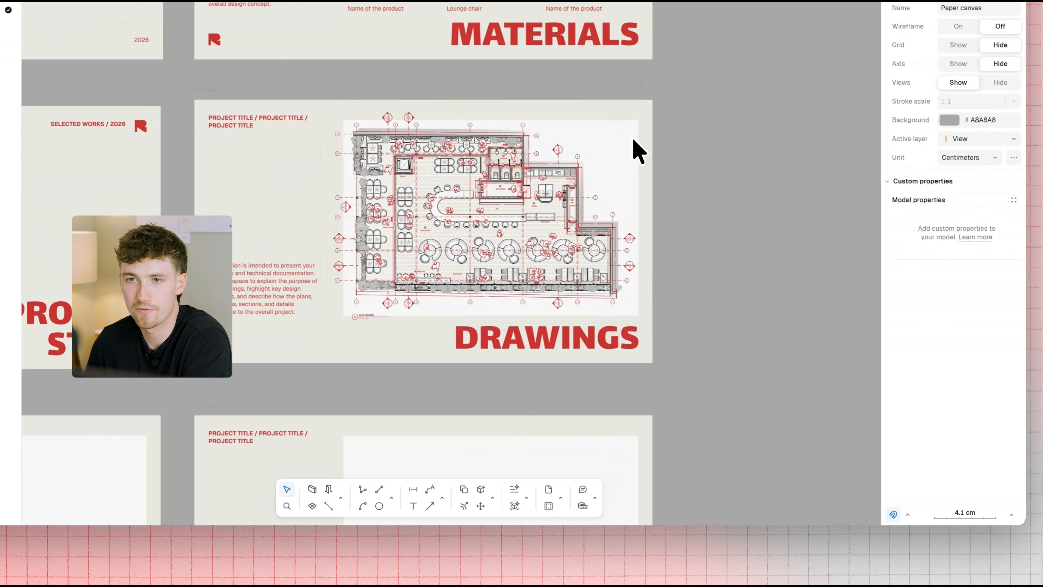
pyautogui.click(630, 135)
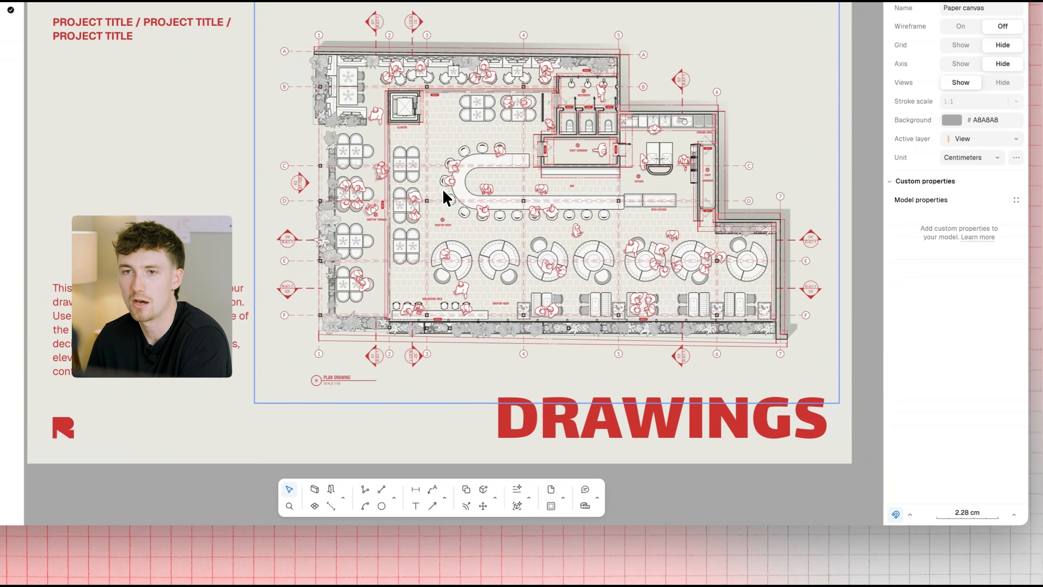
# - Fill the first circle on the PROJECT STEPS page with the sampled black-and-white team photo
pyautogui.scroll(-5, 443, 188)
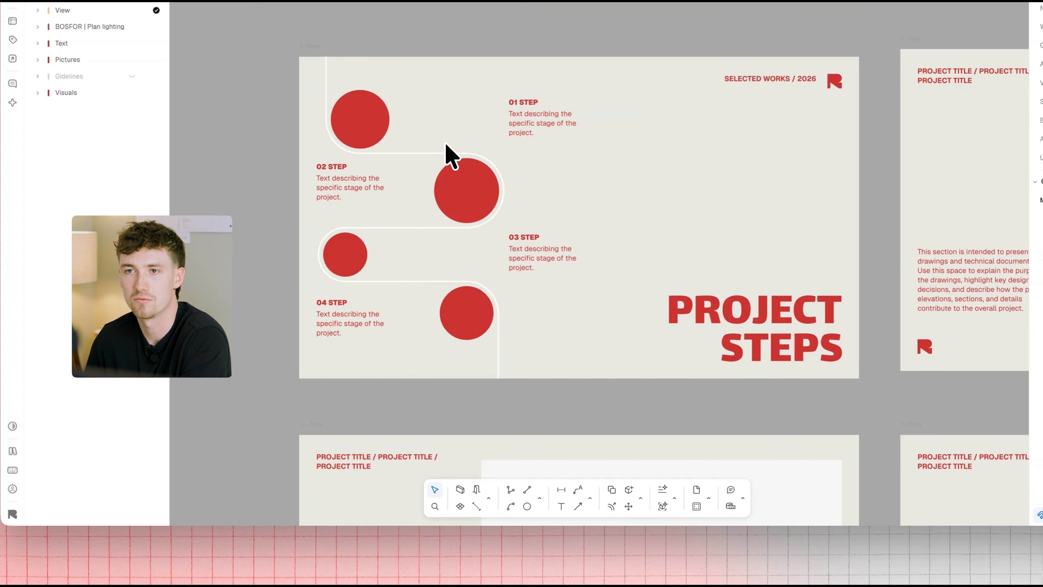
pyautogui.moveTo(423, 122); pyautogui.dragTo(643, 123, button='middle')
pyautogui.click(593, 119)
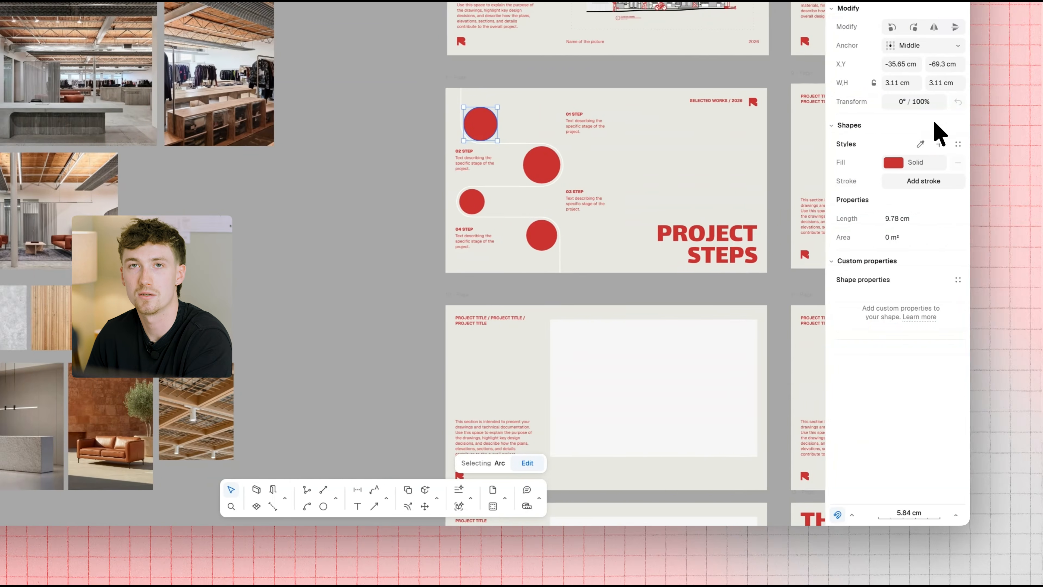
pyautogui.click(880, 148)
pyautogui.scroll(-3, 332, 113)
pyautogui.scroll(5, 326, 240)
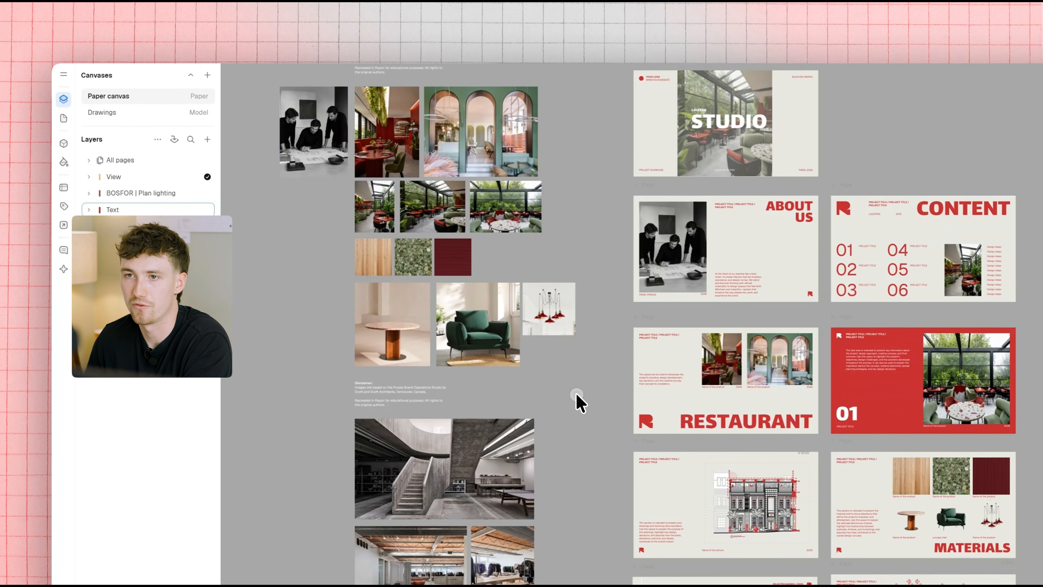
# - Fill the second circle on the PROJECT STEPS page with the sampled red restaurant interior image
pyautogui.moveTo(577, 394); pyautogui.dragTo(602, 308, button='middle')
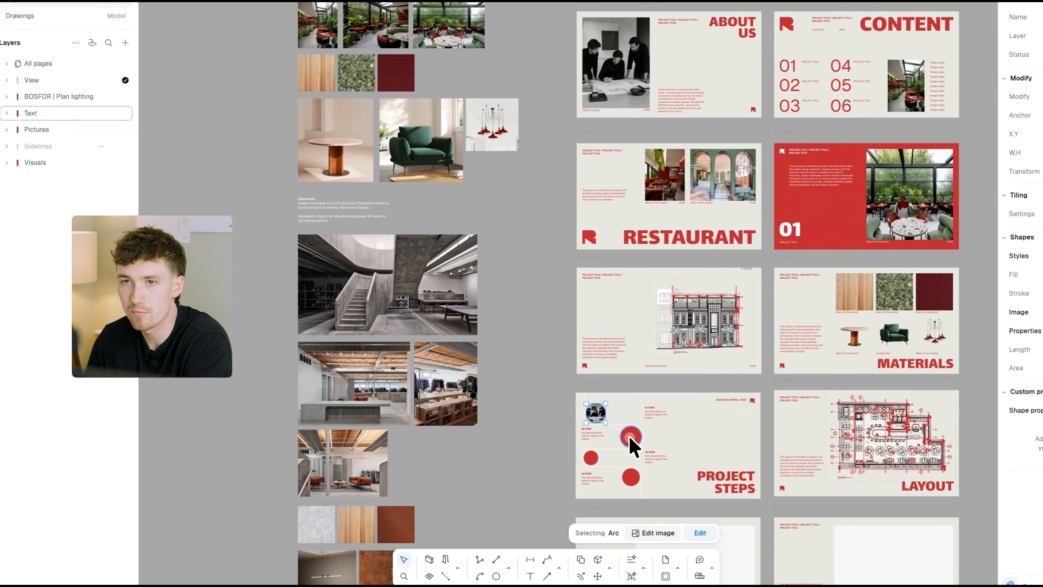
pyautogui.click(630, 439)
pyautogui.click(881, 221)
pyautogui.scroll(3, 283, 121)
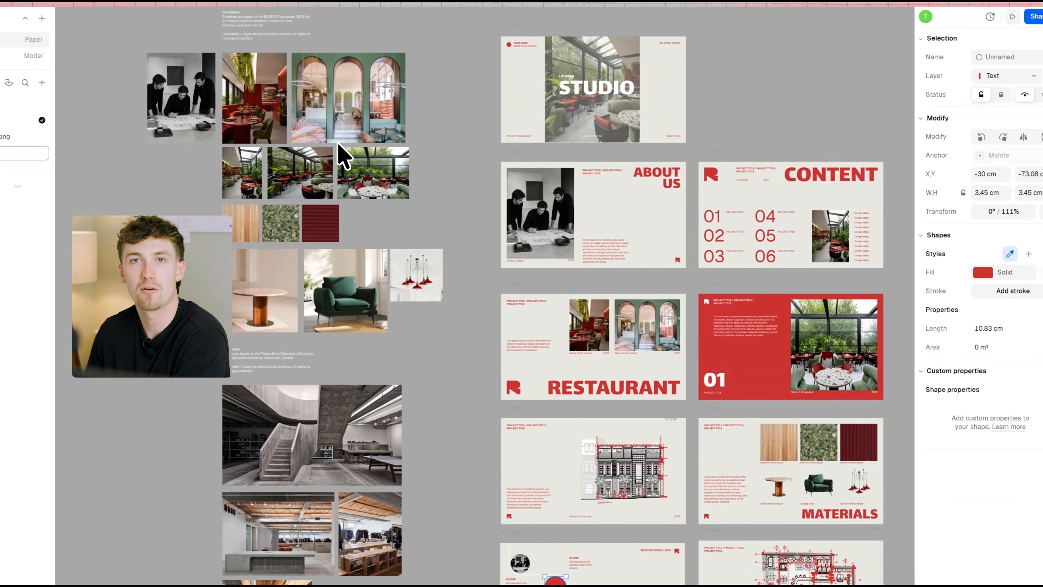
pyautogui.click(315, 101)
pyautogui.scroll(-5, 534, 340)
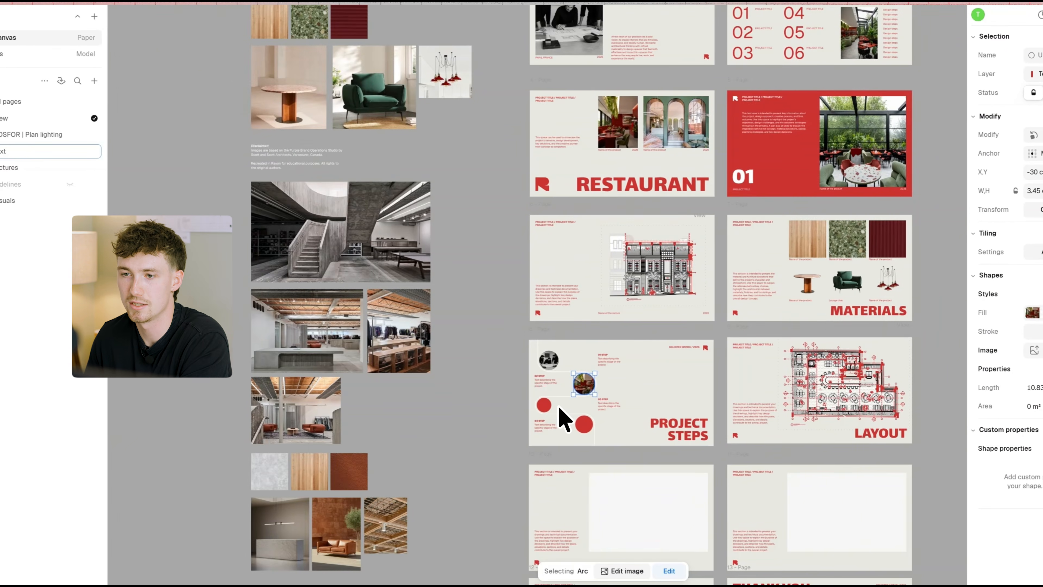
# - Sample a reference image as the fill for the third circle on the PROJECT STEPS page
pyautogui.scroll(5, 559, 406)
pyautogui.click(535, 406)
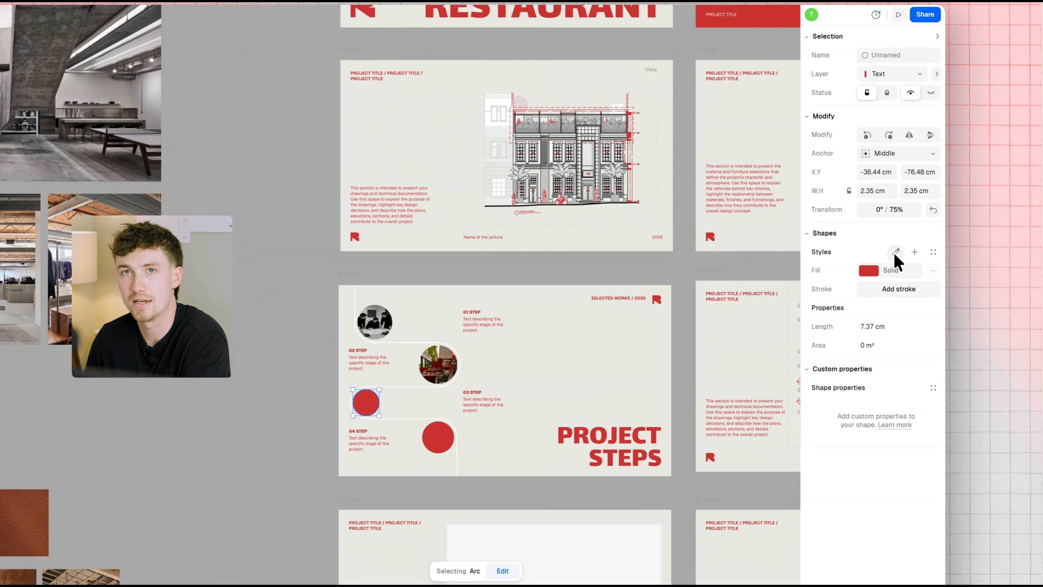
pyautogui.click(896, 254)
pyautogui.scroll(2, 301, 335)
pyautogui.scroll(-5, 359, 138)
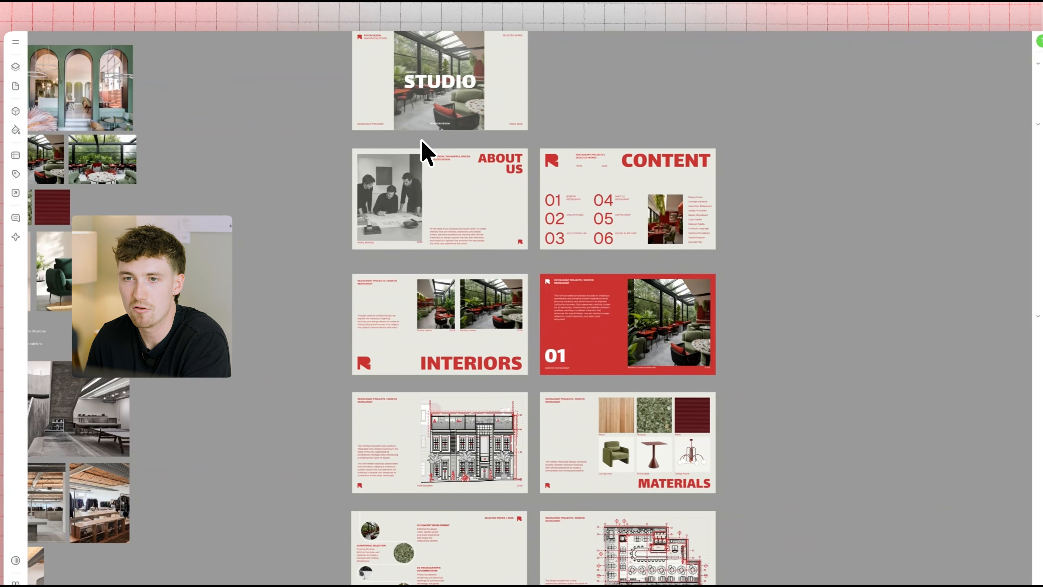
# - Try a blue 3B82F6 background on the red 01 furniture selection page
pyautogui.scroll(5, 422, 141)
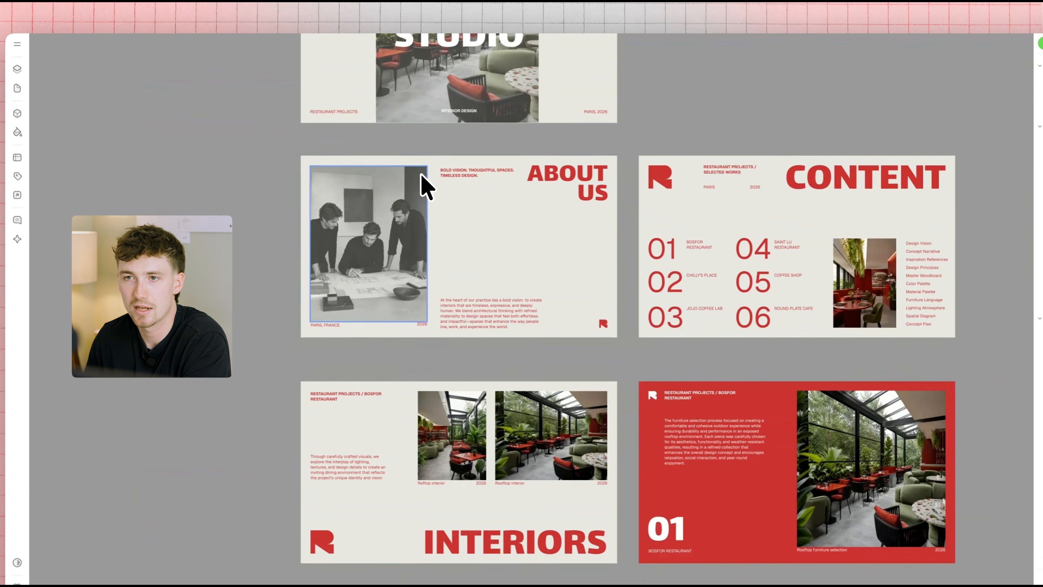
pyautogui.scroll(3, 422, 175)
pyautogui.hscroll(10, 495, 325)
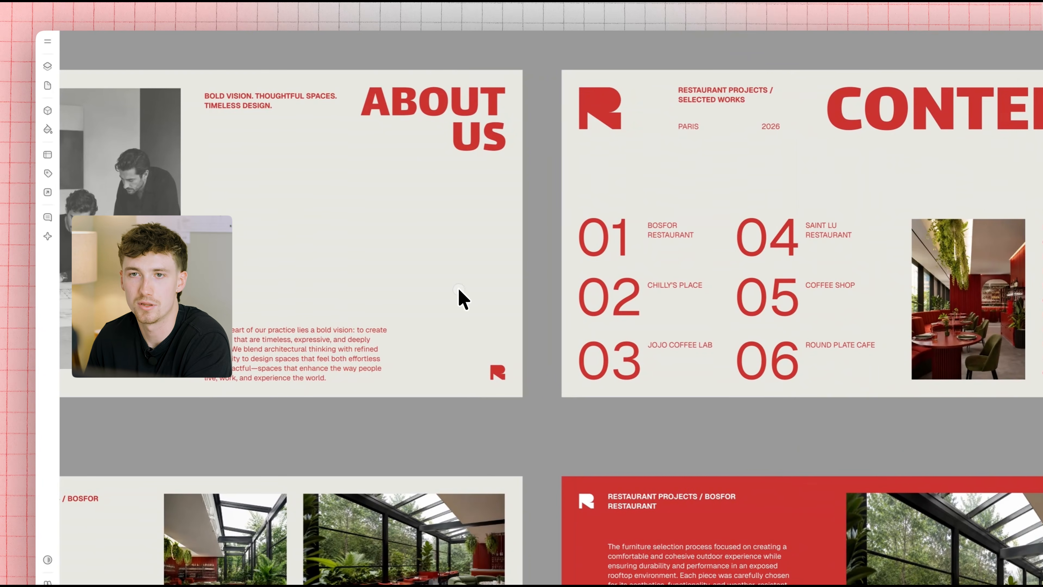
pyautogui.moveTo(657, 385); pyautogui.dragTo(905, 71, button='middle')
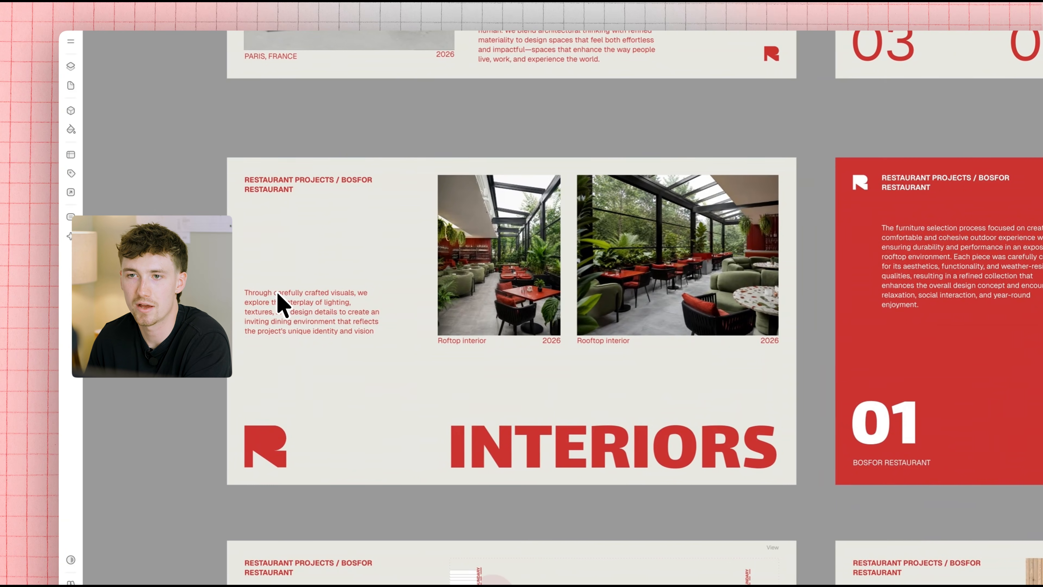
pyautogui.hscroll(10, 622, 345)
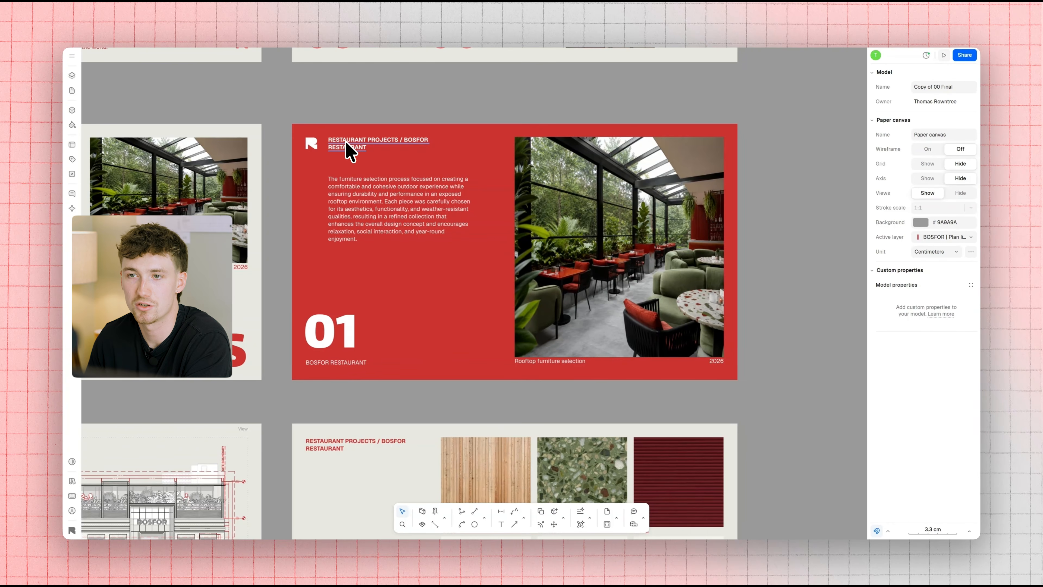
pyautogui.click(610, 319)
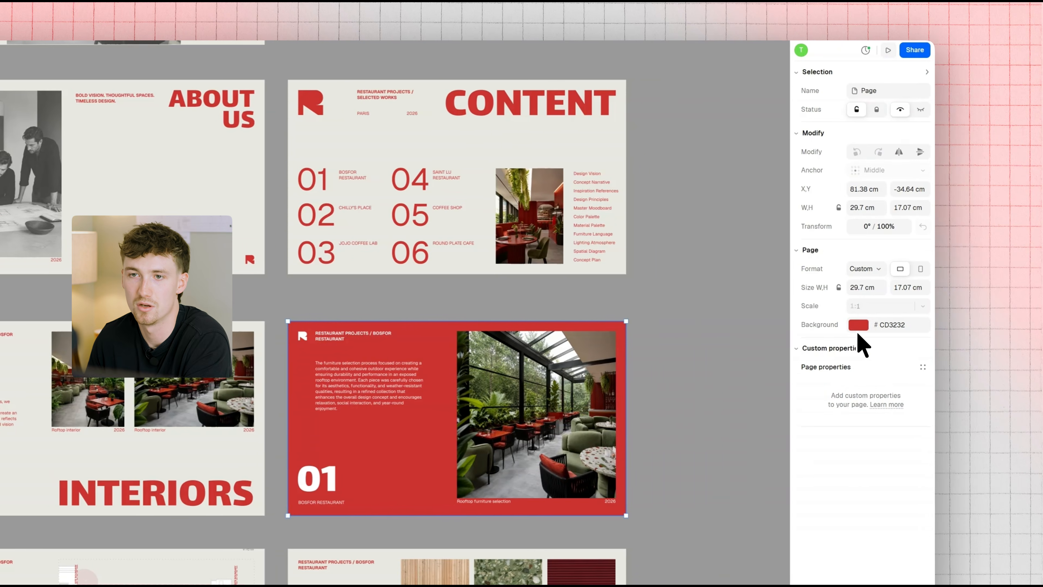
pyautogui.click(856, 329)
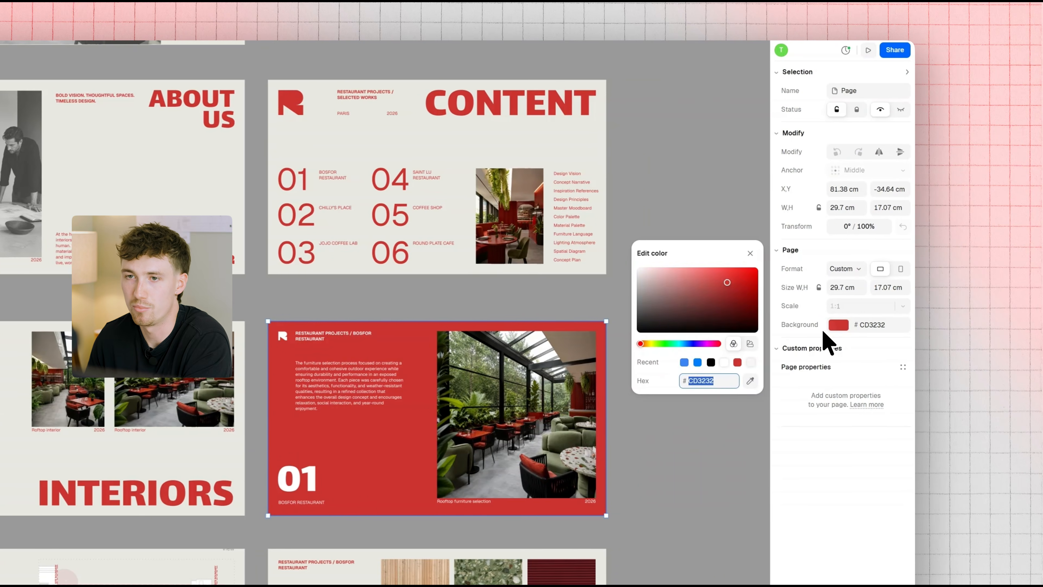
pyautogui.click(685, 362)
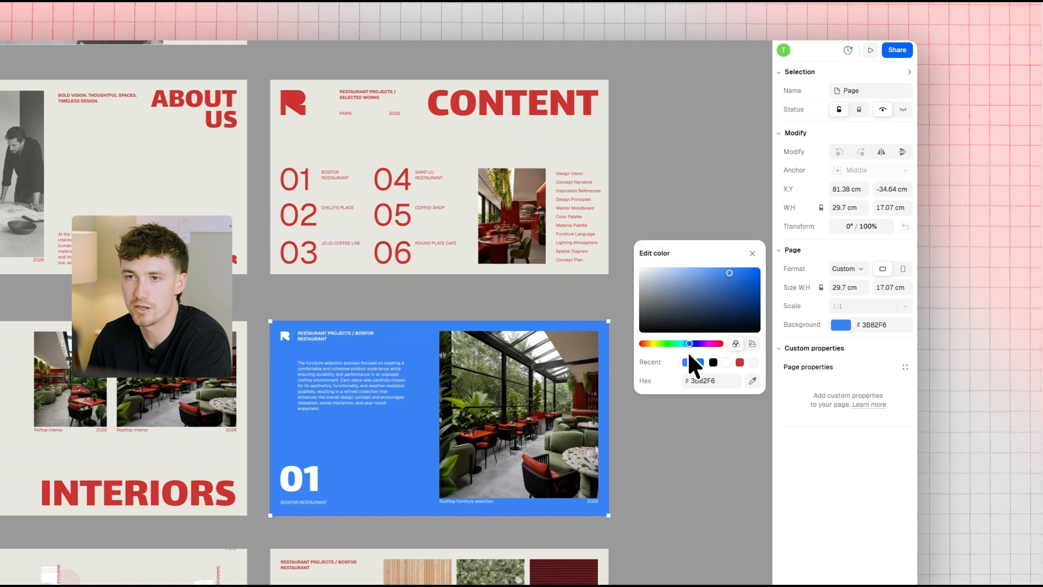
# - Fill the image frame on the copied 01 page below PROJECT STEPS with the sampled black-and-white concrete staircase image
pyautogui.moveTo(459, 349); pyautogui.dragTo(445, 336)
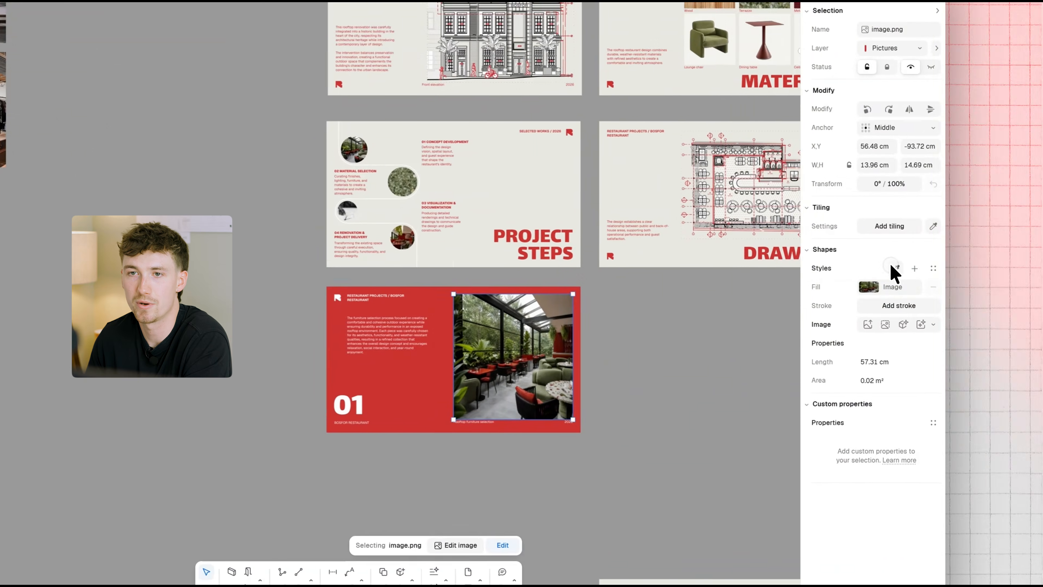
pyautogui.click(890, 265)
pyautogui.hscroll(-5, 273, 108)
pyautogui.click(272, 107)
pyautogui.hscroll(5, 729, 410)
pyautogui.keyDown('ctrl'); pyautogui.scroll(5, 729, 411); pyautogui.keyUp('ctrl')
# - Change the copied page's large number to 02 and set the page background to a neutral grey
pyautogui.doubleClick(355, 477)
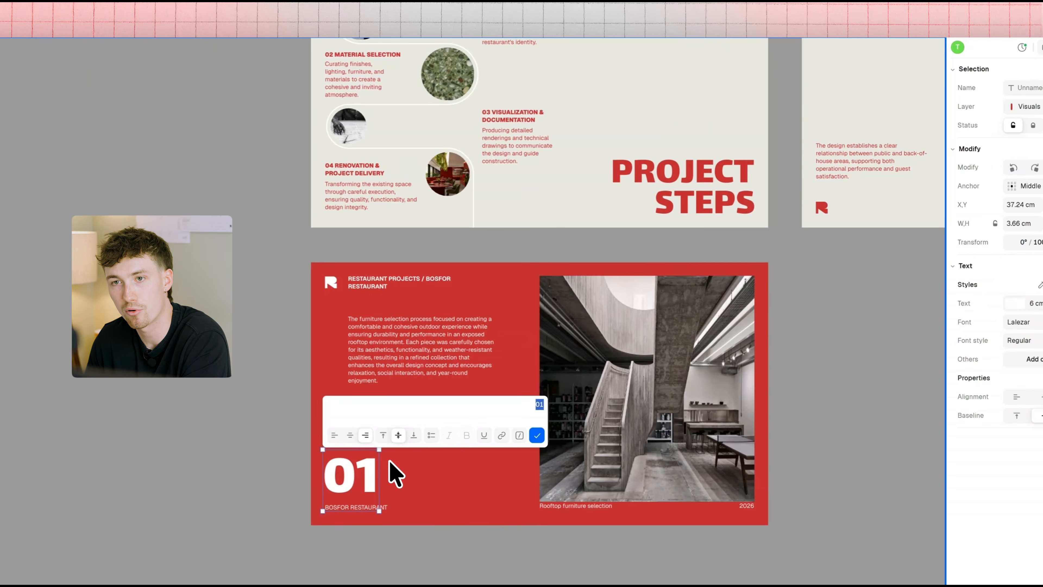
pyautogui.click(536, 435)
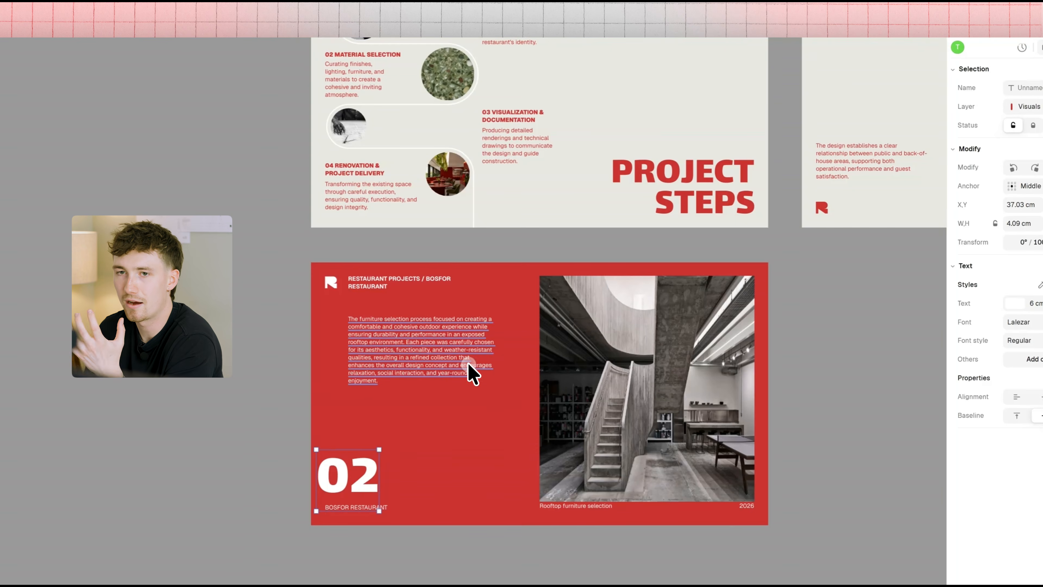
pyautogui.hscroll(2, 466, 362)
pyautogui.click(466, 260)
pyautogui.click(1014, 321)
pyautogui.moveTo(648, 310); pyautogui.dragTo(644, 283)
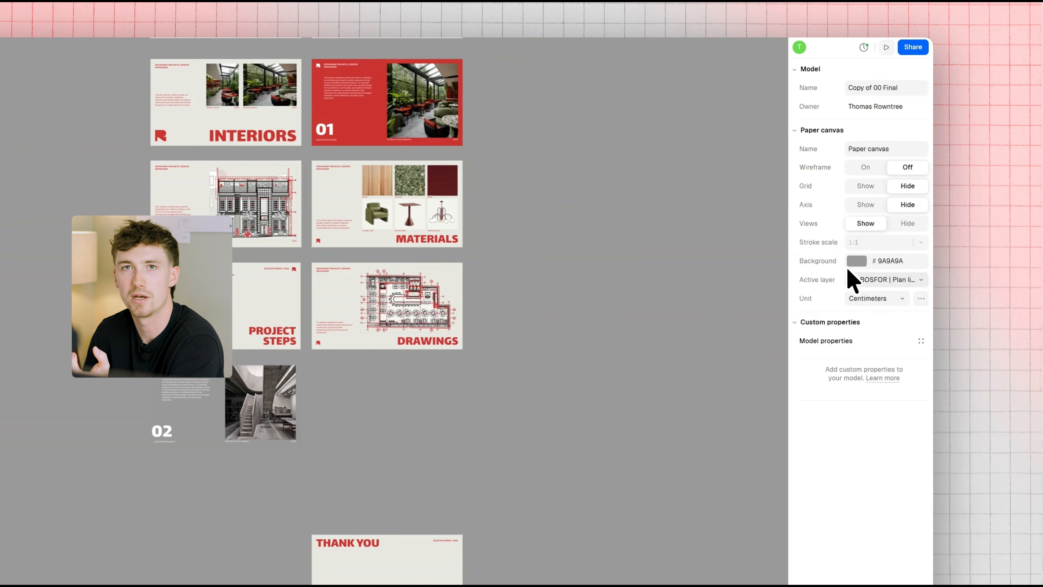
# - Set the paper canvas background to the dark red-brown 5D3030
pyautogui.click(845, 261)
pyautogui.moveTo(647, 226)
pyautogui.mouseDown()
pyautogui.moveTo(658, 214)
pyautogui.moveTo(660, 232)
pyautogui.mouseUp()
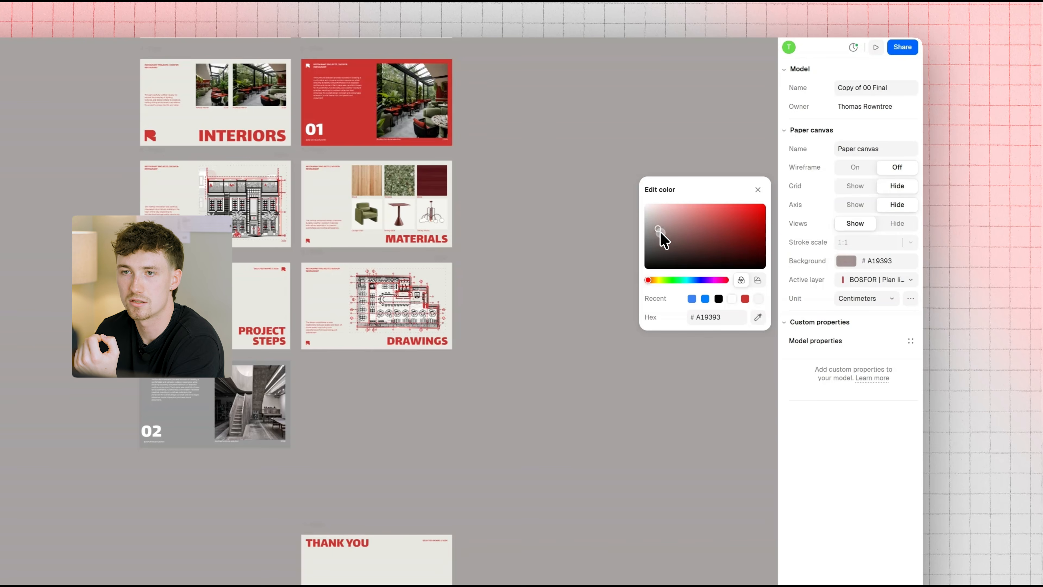
pyautogui.moveTo(735, 231); pyautogui.dragTo(703, 246)
pyautogui.click(428, 419)
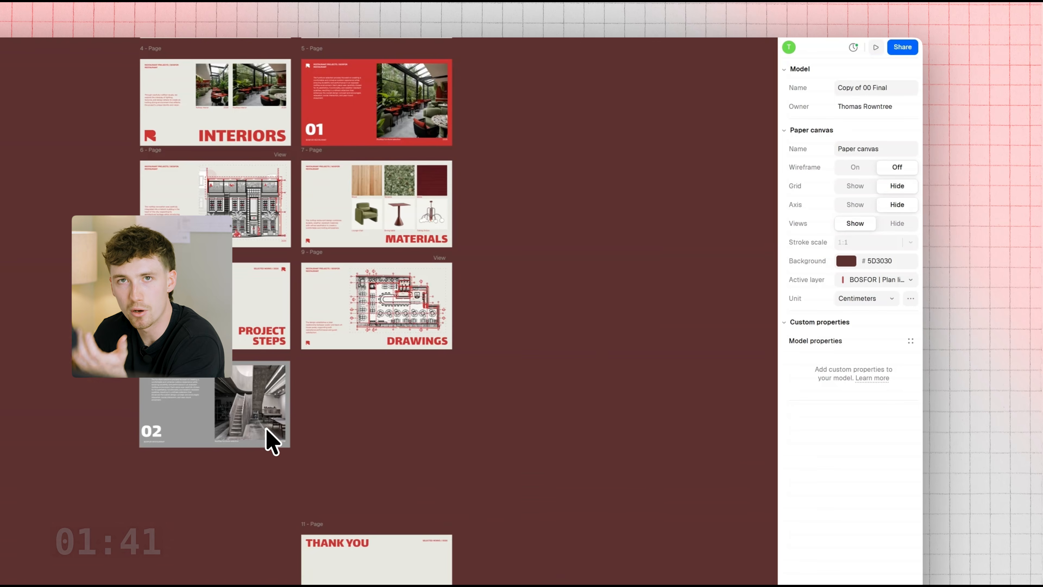
# - Select all pages from the STUDIO cover to THANK YOU in the page list and open their export settings
pyautogui.hscroll(-2, 289, 401)
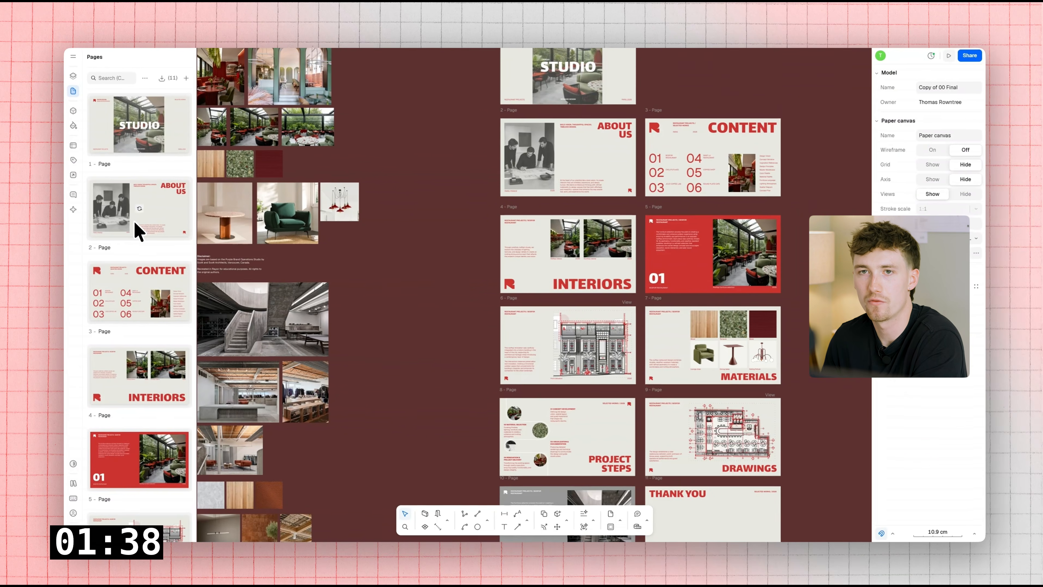
pyautogui.scroll(-10, 147, 287)
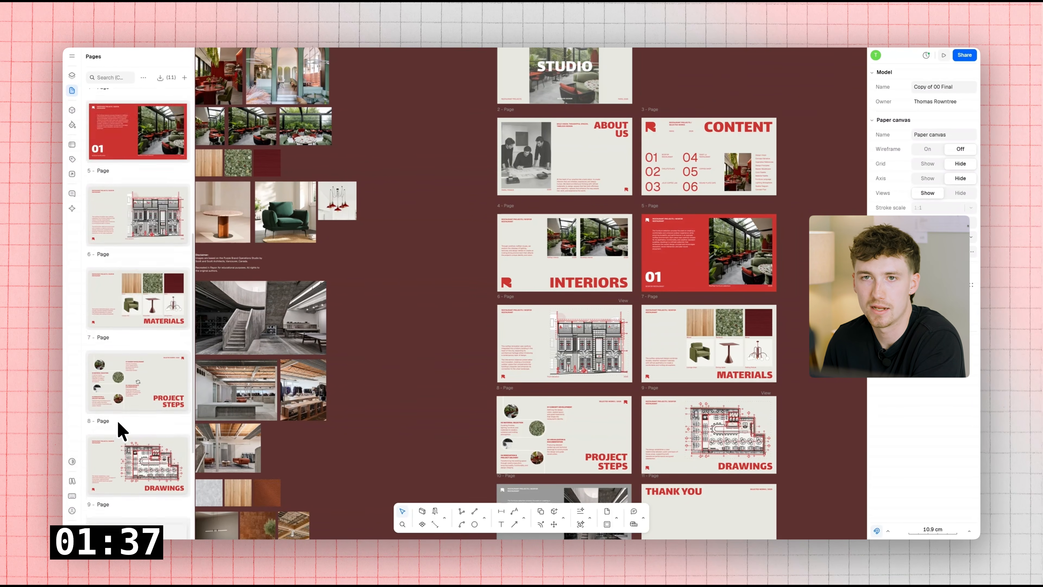
pyautogui.scroll(8, 132, 434)
pyautogui.scroll(-8, 134, 435)
pyautogui.keyDown('shift'); pyautogui.click(140, 485); pyautogui.keyUp('shift')
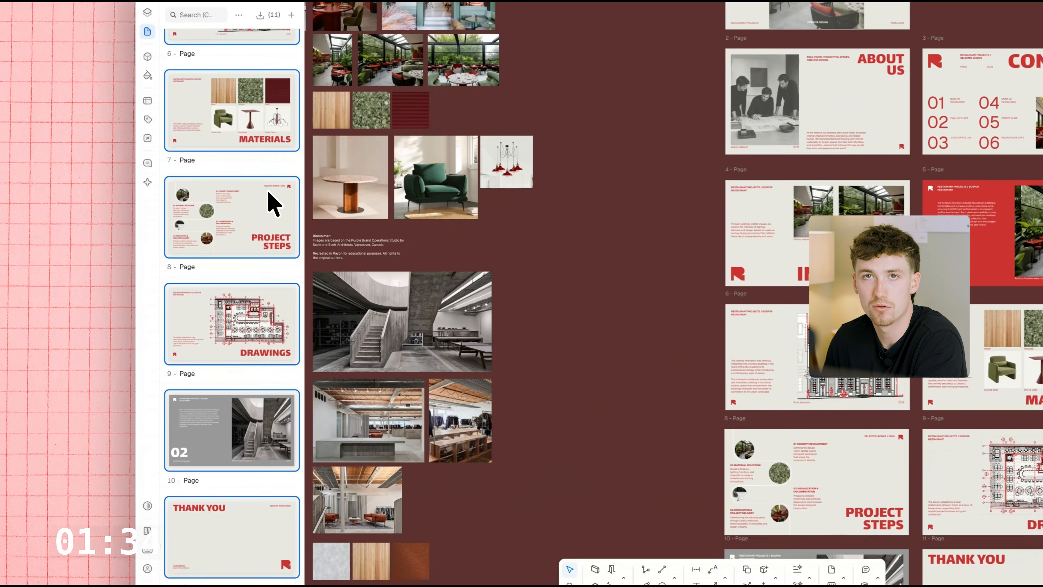
pyautogui.click(260, 15)
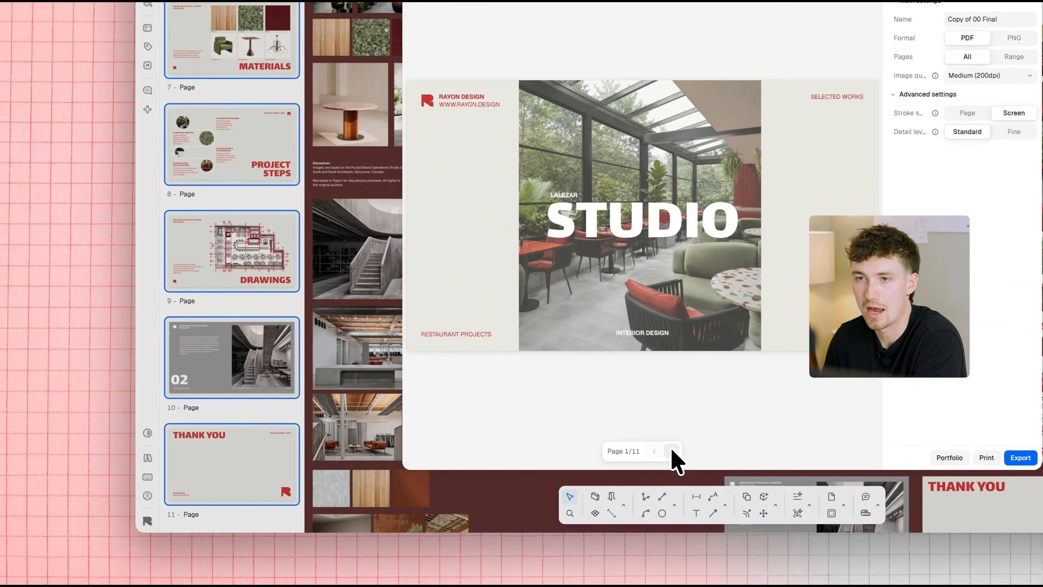
# - Browse the PDF export preview from the cover to the 01 page and beyond, with the stroke setting on Screen
pyautogui.click(673, 433)
pyautogui.click(672, 434)
pyautogui.click(672, 434)
pyautogui.click(673, 434)
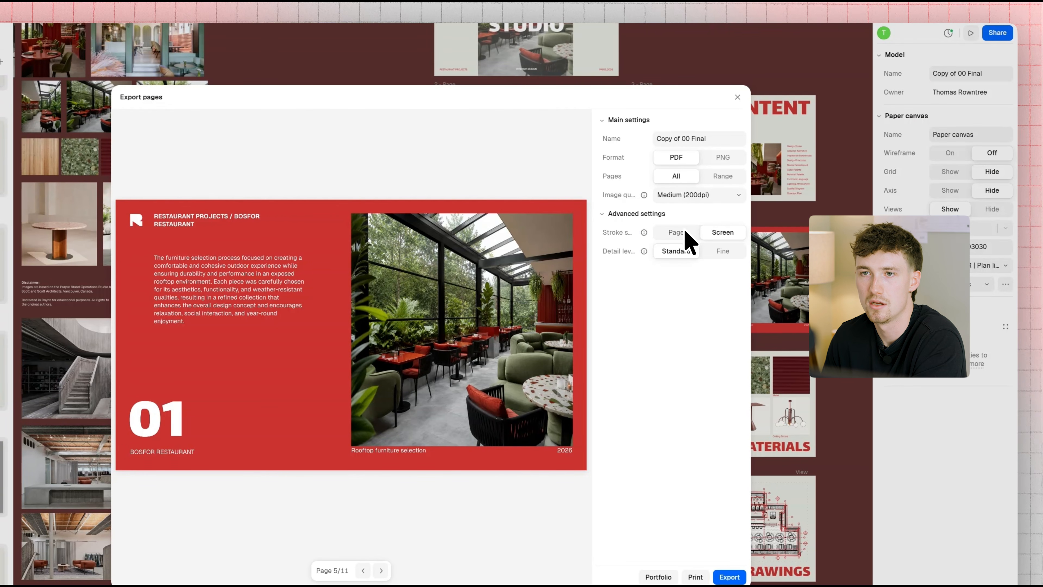
pyautogui.click(722, 233)
pyautogui.click(381, 571)
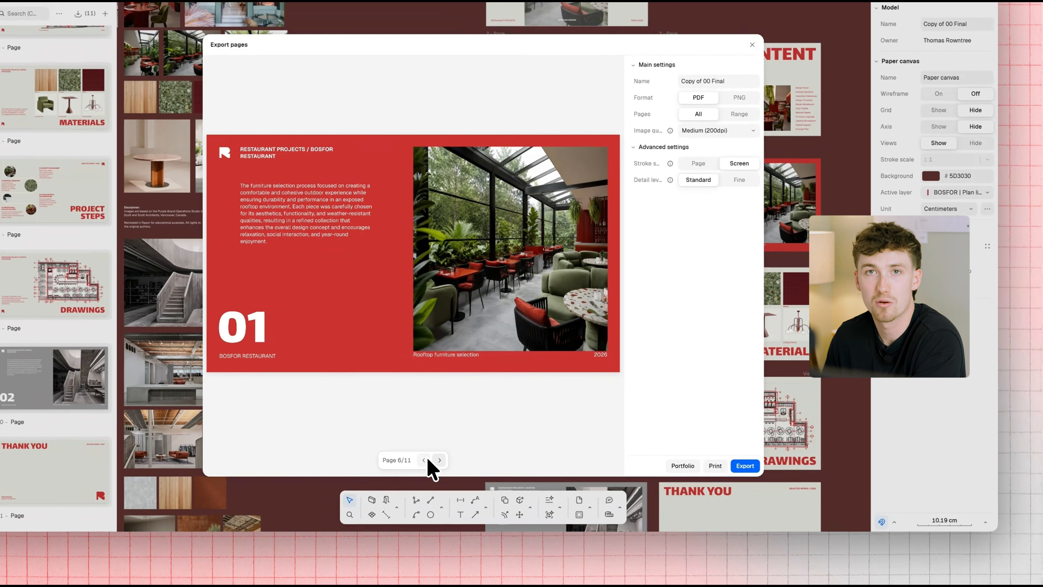
pyautogui.click(431, 461)
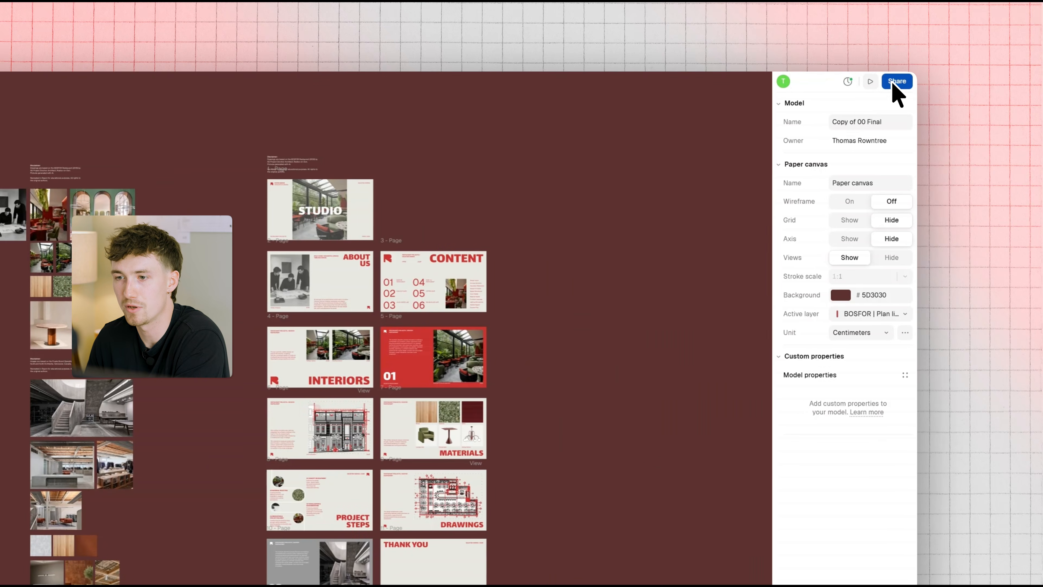
# - Publish the model as a presentation and open the published version
pyautogui.click(895, 81)
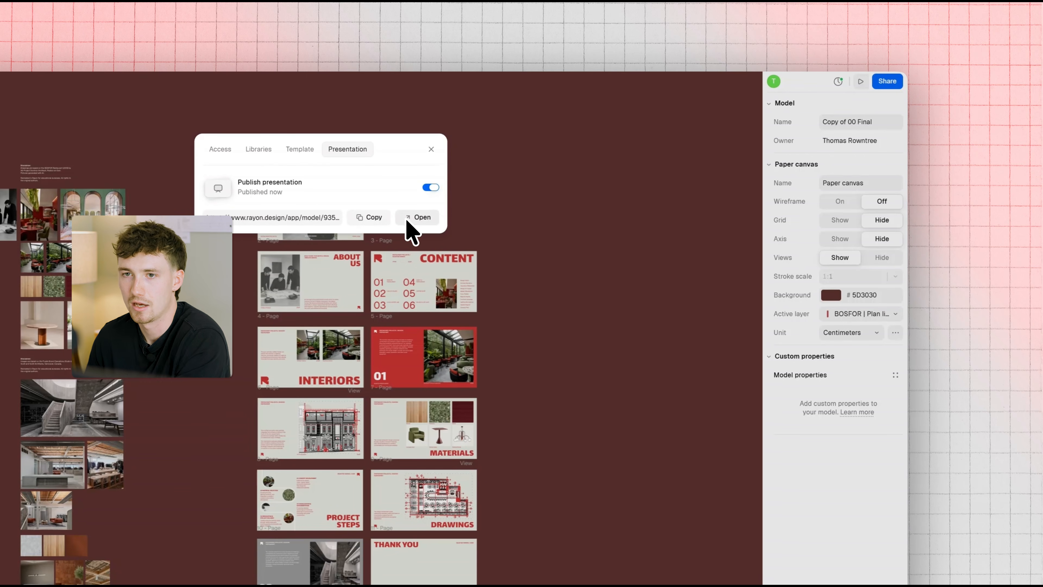
pyautogui.click(419, 218)
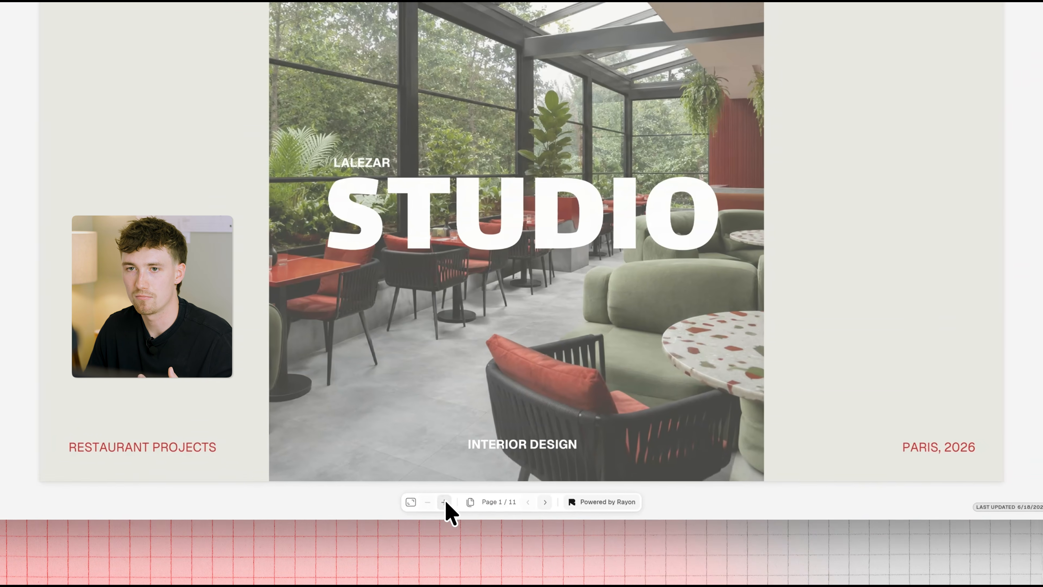
# - Examine the published presentation by zooming in and panning on the cover and paging onward past ABOUT US and CONTENT
pyautogui.click(458, 525)
pyautogui.moveTo(493, 297); pyautogui.dragTo(660, 416)
pyautogui.keyDown('ctrl'); pyautogui.scroll(-1, 362, 137); pyautogui.keyUp('ctrl')
pyautogui.keyDown('ctrl'); pyautogui.scroll(-2, 482, 180); pyautogui.keyUp('ctrl')
pyautogui.scroll(-4, 673, 206)
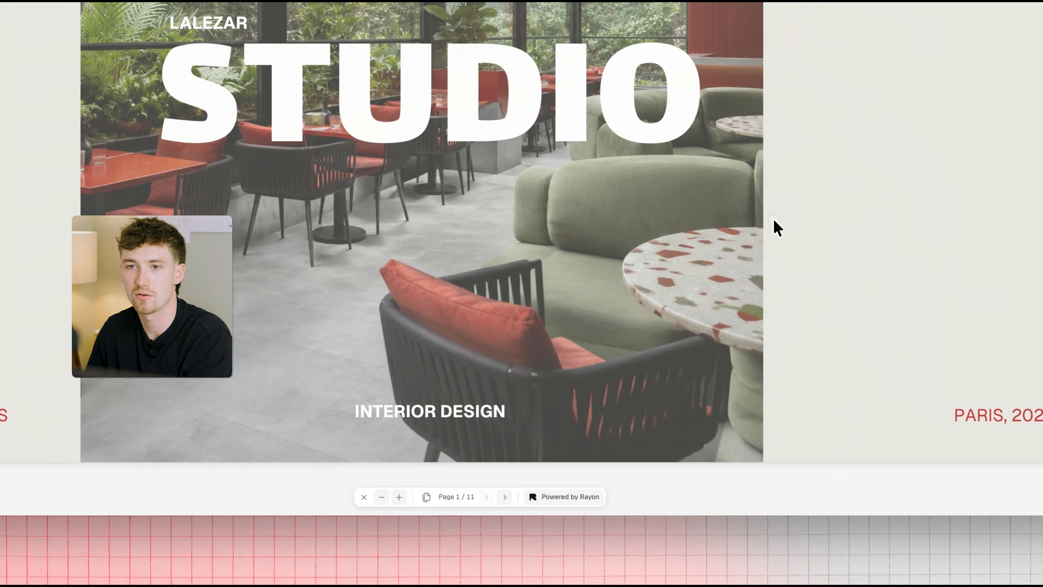
pyautogui.moveTo(774, 220); pyautogui.dragTo(550, 325)
pyautogui.click(509, 496)
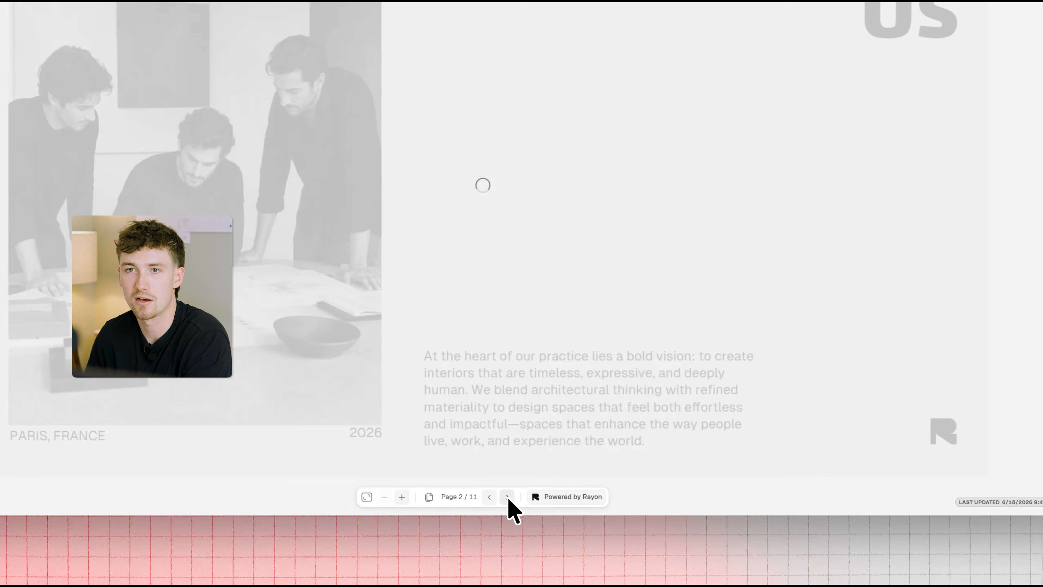
pyautogui.click(509, 497)
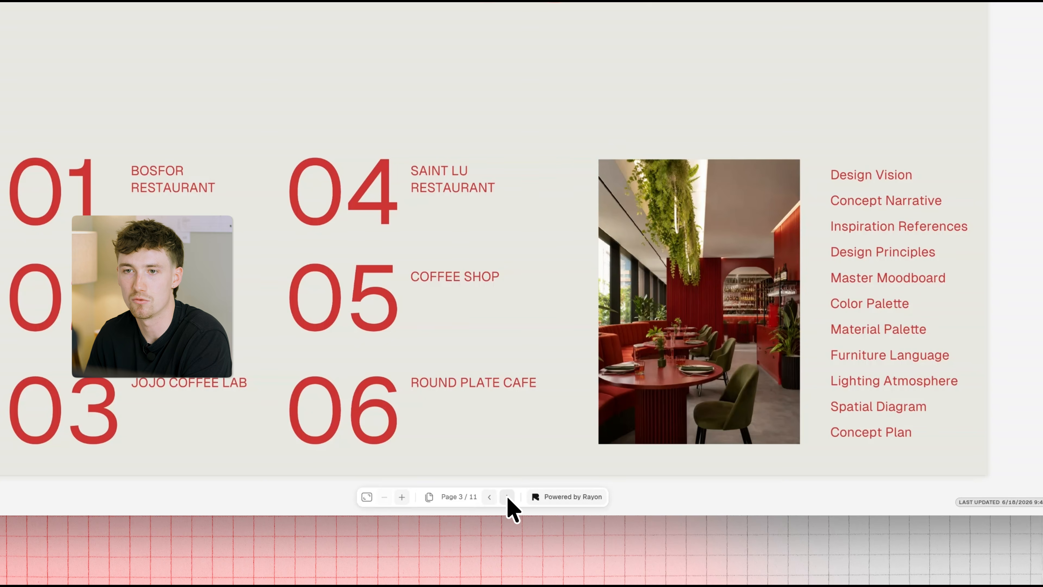
pyautogui.click(509, 496)
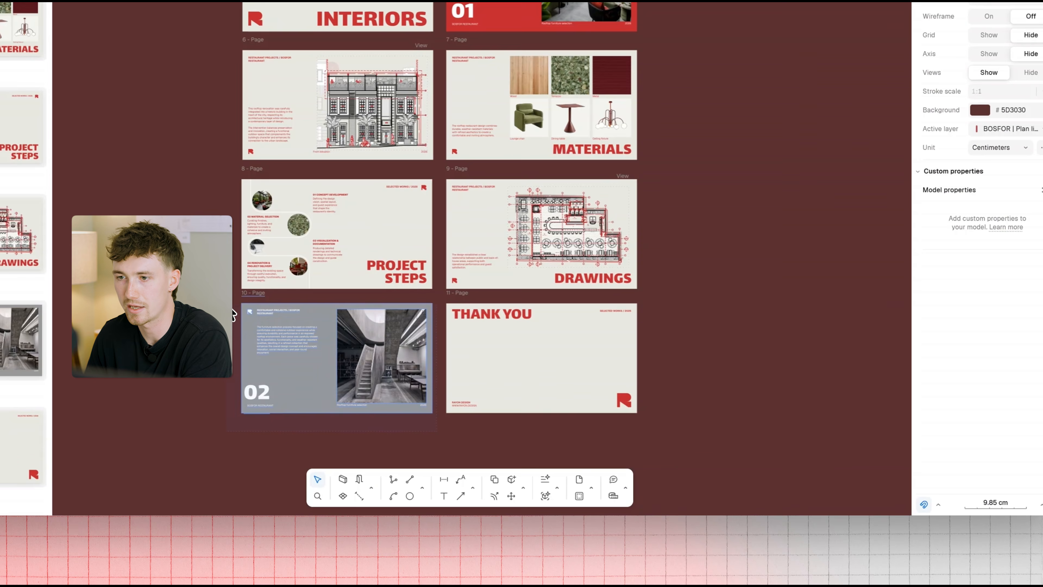
# - Delete the whole grey 02 page with the staircase image from the canvas
pyautogui.press('Delete')
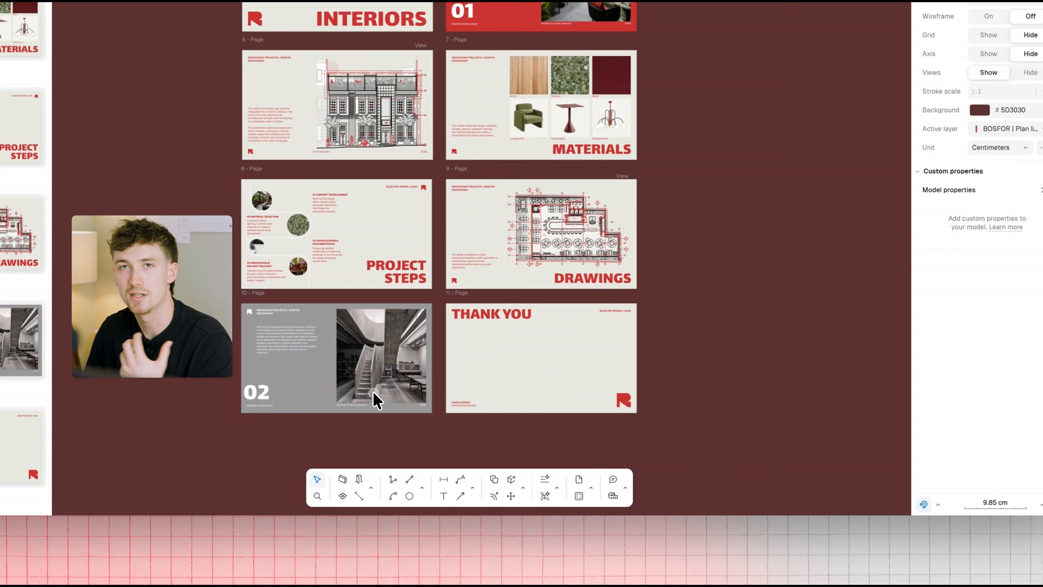
pyautogui.press('Delete')
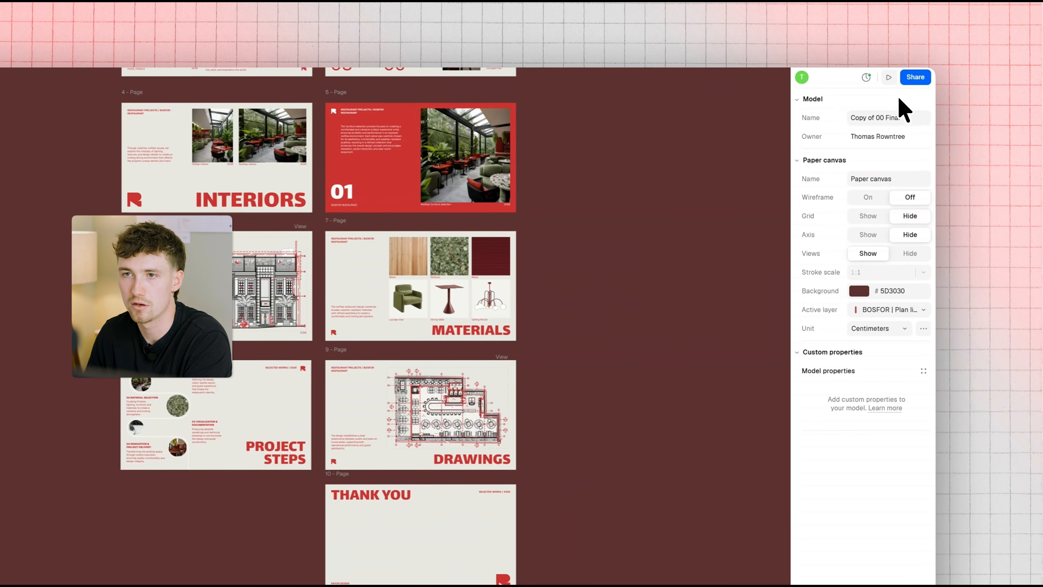
# - Publish the updated presentation again, open it and browse its pages past MATERIALS
pyautogui.click(913, 78)
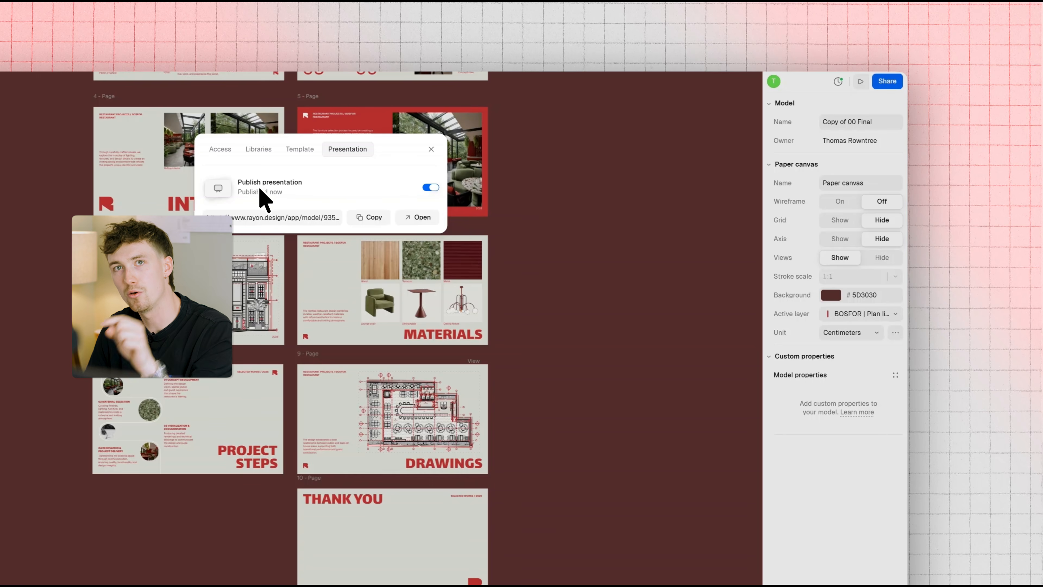
pyautogui.click(423, 219)
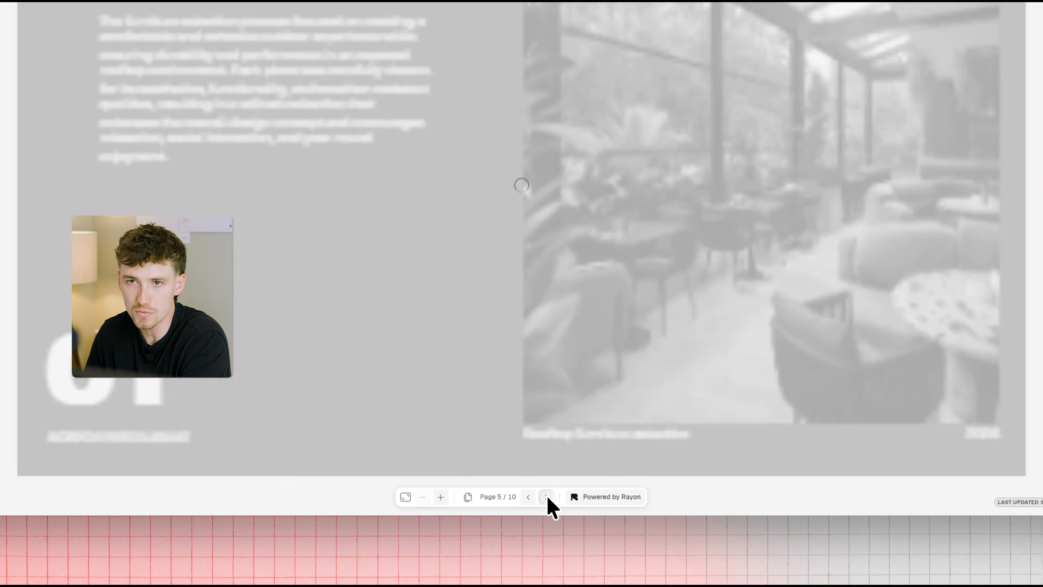
pyautogui.click(546, 503)
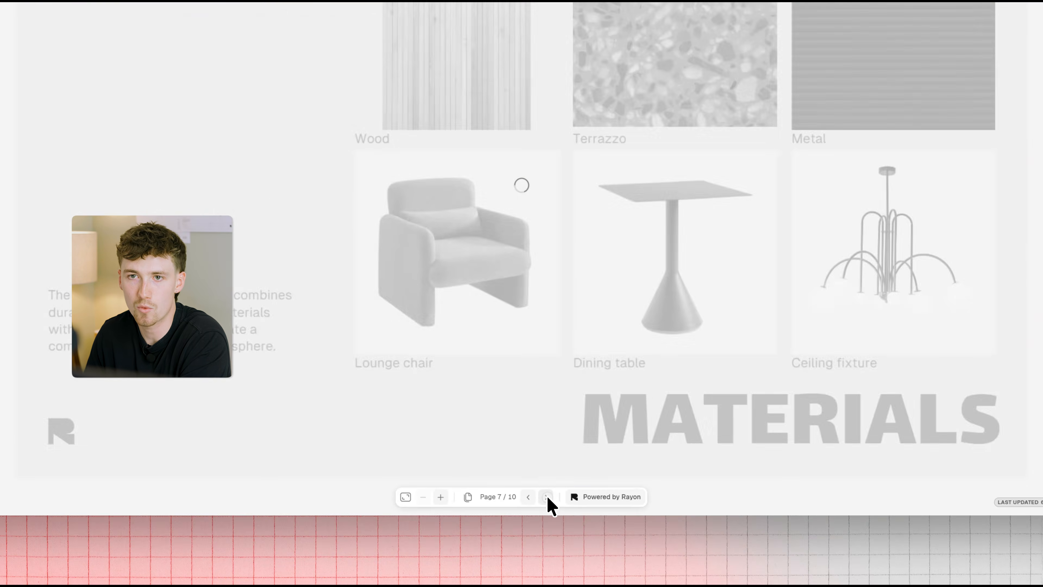
pyautogui.click(546, 504)
pyautogui.click(545, 503)
pyautogui.click(545, 503)
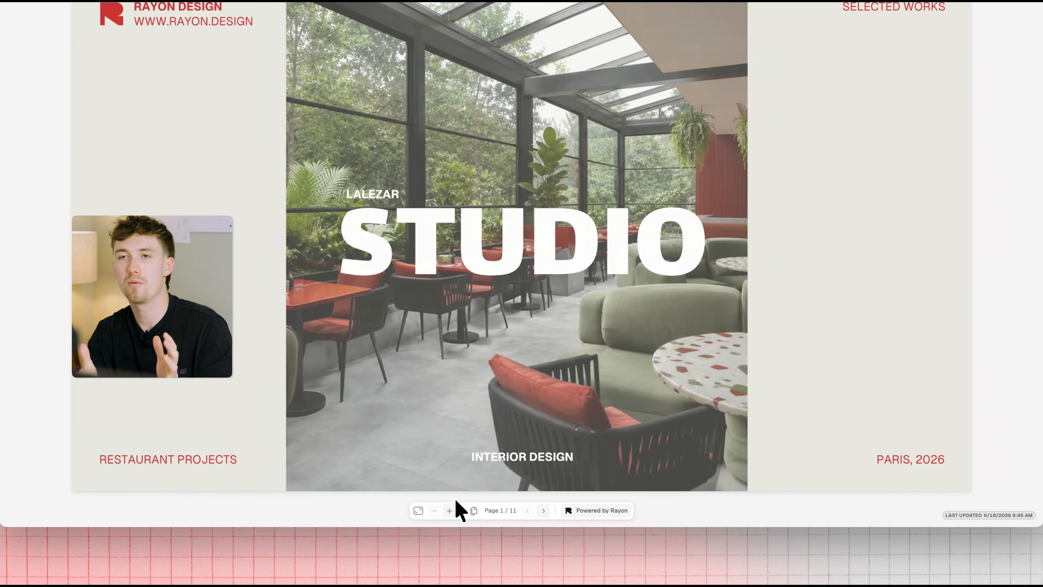
# - Zoom in on the published STUDIO cover page and pan across its image and text to inspect the detail
pyautogui.click(458, 525)
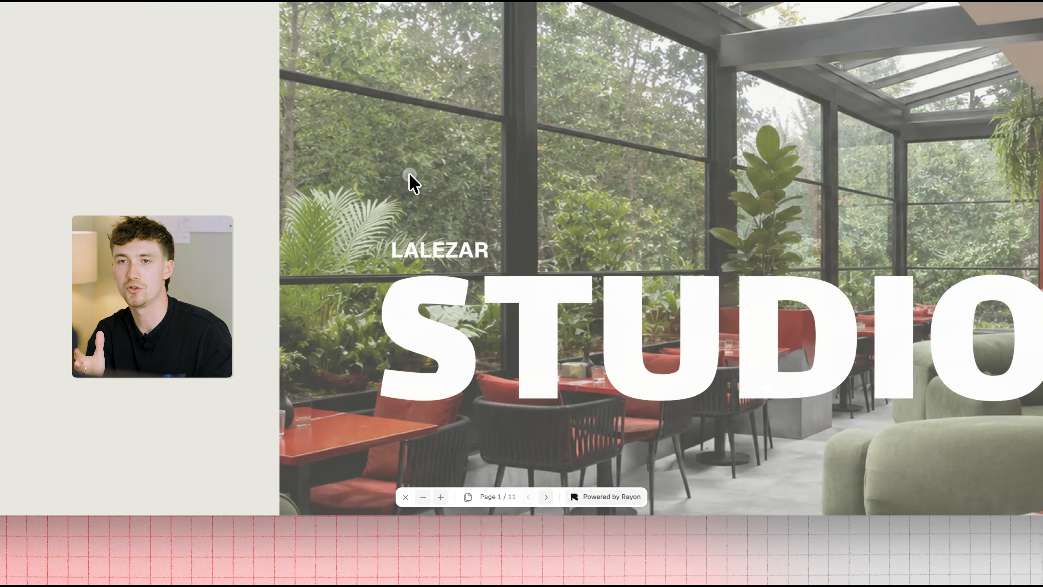
pyautogui.moveTo(409, 174); pyautogui.dragTo(493, 211)
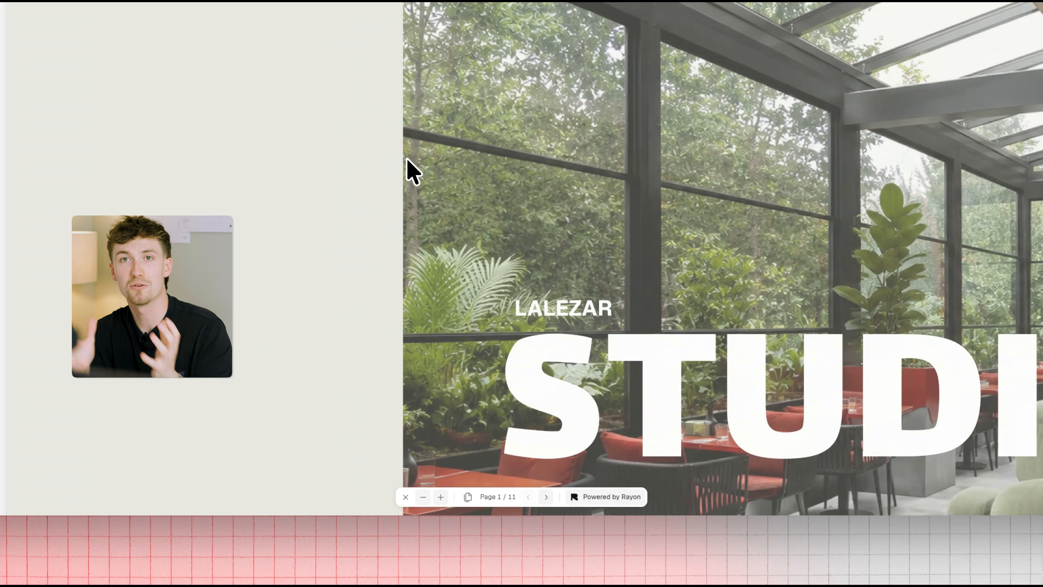
pyautogui.scroll(-3, 408, 162)
pyautogui.moveTo(974, 439); pyautogui.dragTo(594, 205)
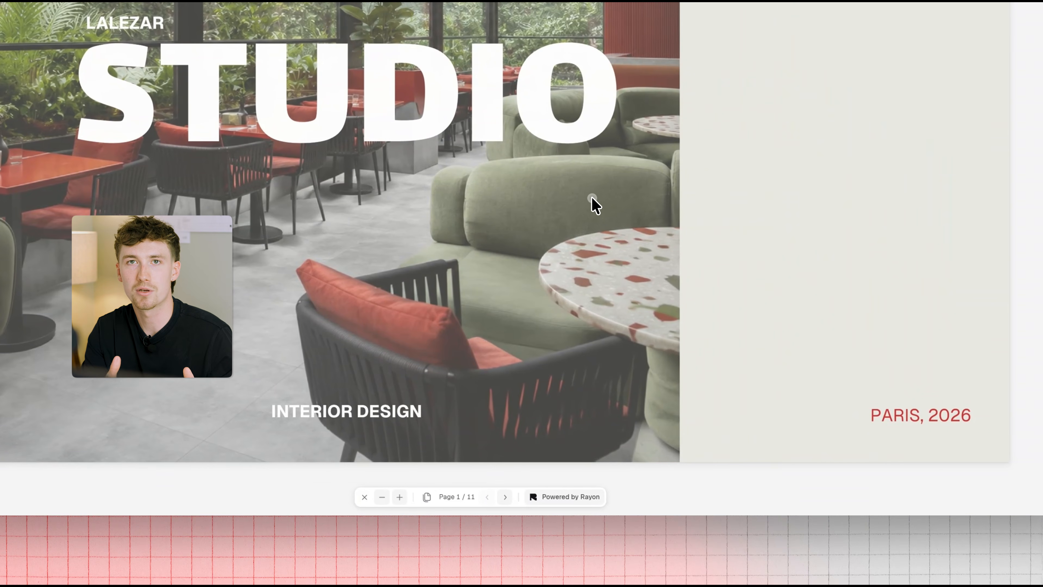
# - Page through the published presentation from the STUDIO cover past the project list and the INTERIORS page
pyautogui.click(507, 497)
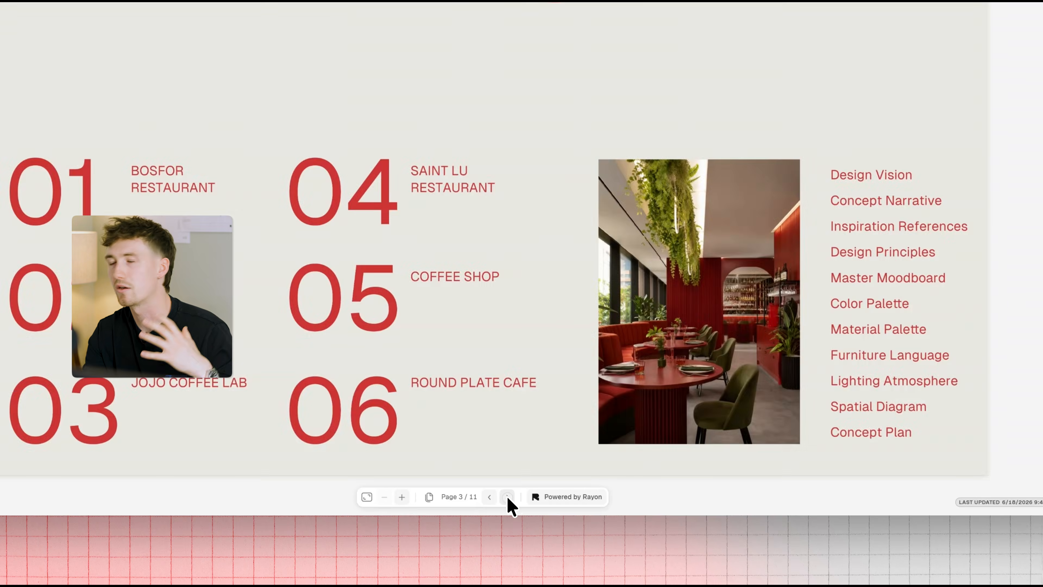
pyautogui.click(508, 497)
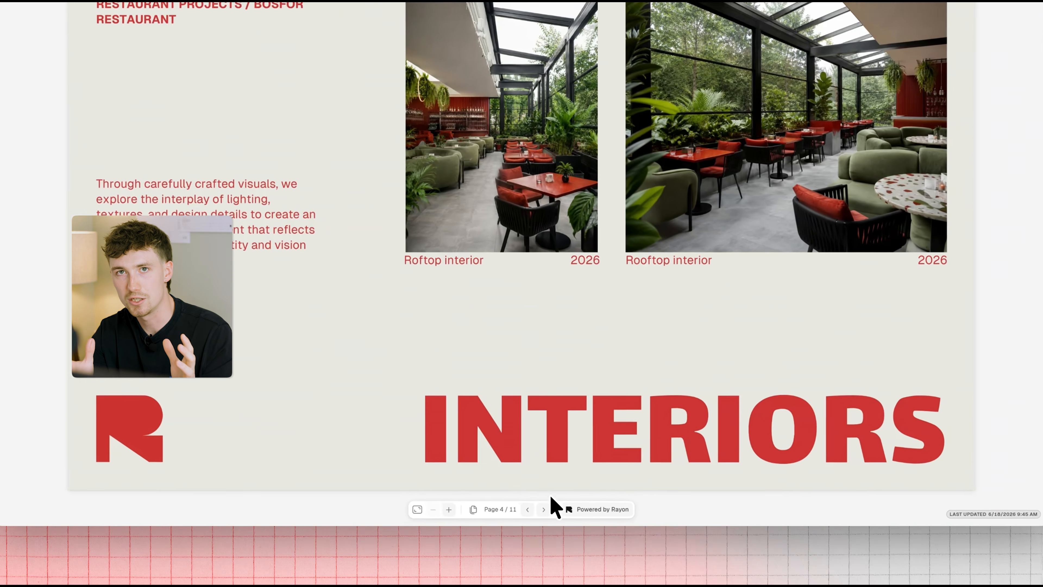
pyautogui.click(544, 509)
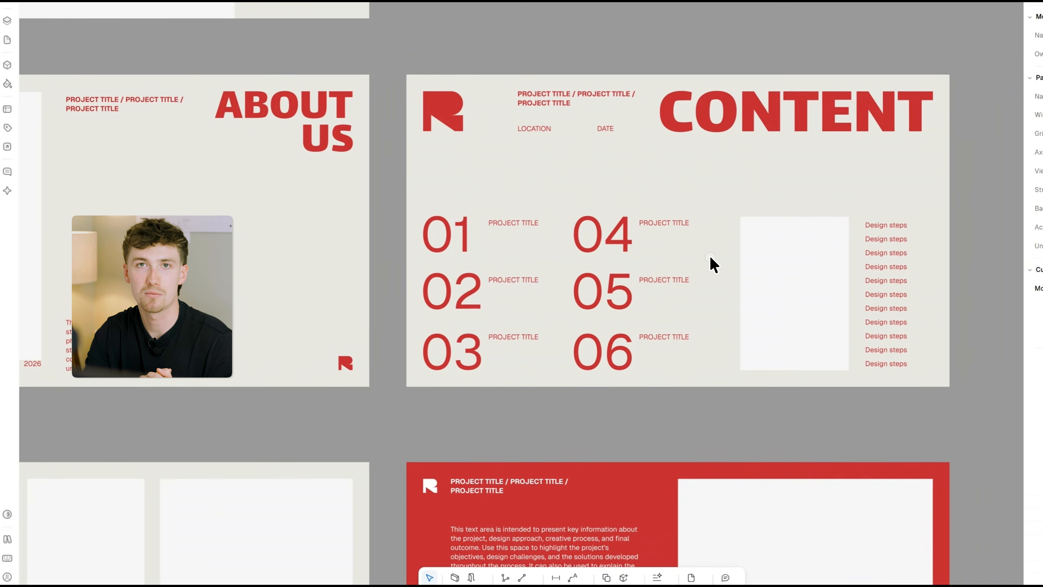
# - Look over the blank portfolio template pages on the canvas, from CONTENT down to PROJECT STEPS and THANK YOU, including the full layout
pyautogui.moveTo(493, 423)
pyautogui.mouseDown(button='middle')
pyautogui.moveTo(529, 340)
pyautogui.moveTo(558, 127)
pyautogui.moveTo(541, 107)
pyautogui.mouseUp(button='middle')
pyautogui.moveTo(397, 331)
pyautogui.mouseDown(button='middle')
pyautogui.moveTo(565, 189)
pyautogui.moveTo(664, 57)
pyautogui.mouseUp(button='middle')
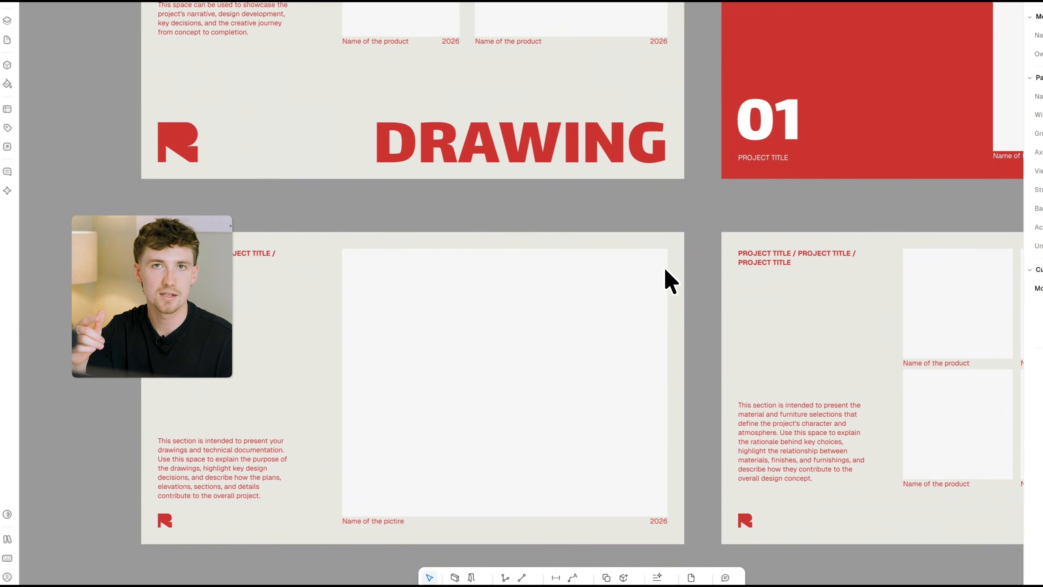
pyautogui.moveTo(665, 267); pyautogui.dragTo(643, 179, button='middle')
pyautogui.moveTo(737, 361); pyautogui.dragTo(433, 51, button='middle')
pyautogui.moveTo(624, 286); pyautogui.dragTo(908, 147, button='middle')
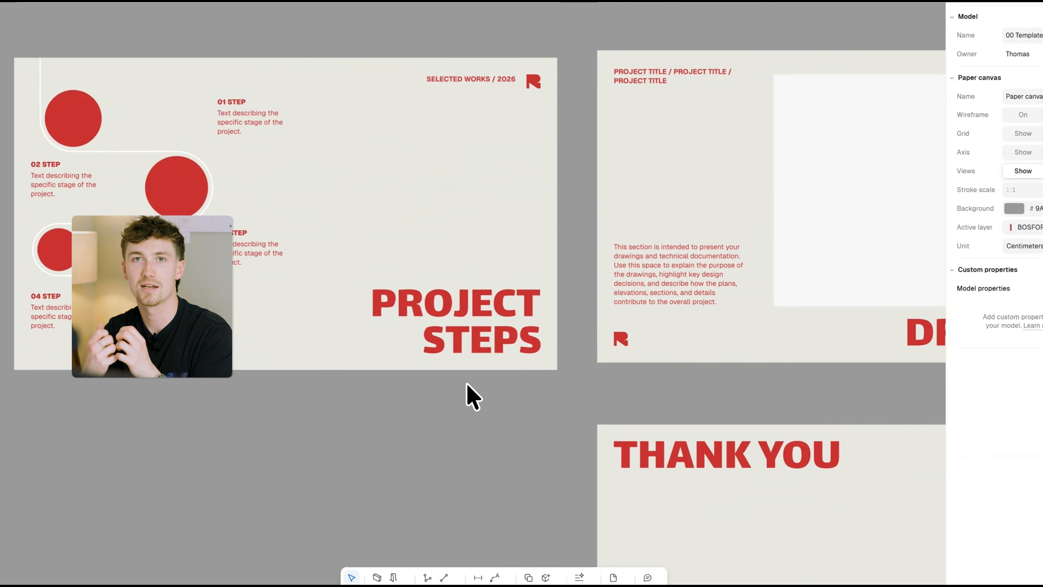
pyautogui.scroll(-5, 467, 385)
pyautogui.moveTo(502, 206); pyautogui.dragTo(467, 389, button='middle')
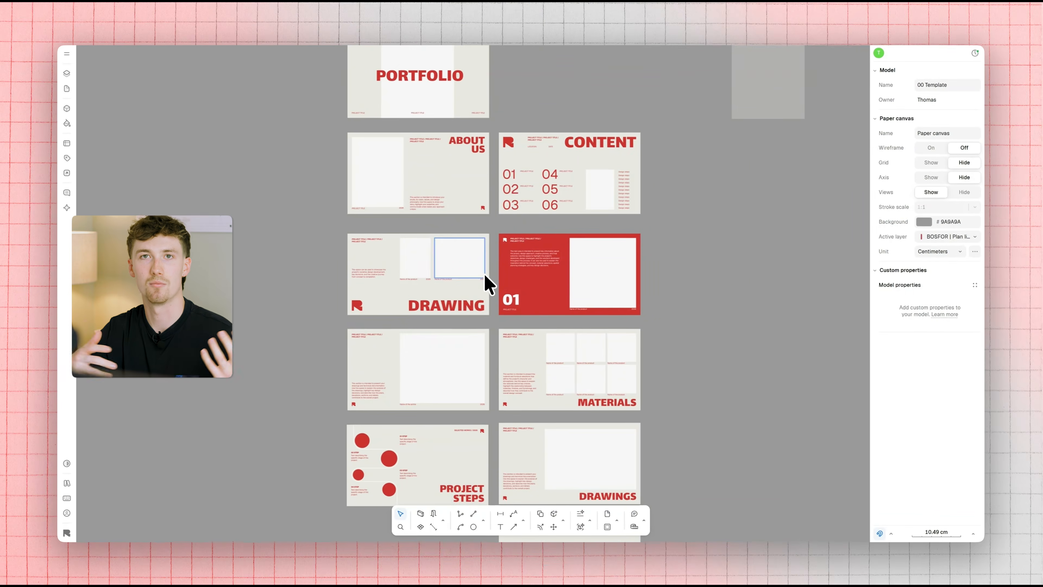